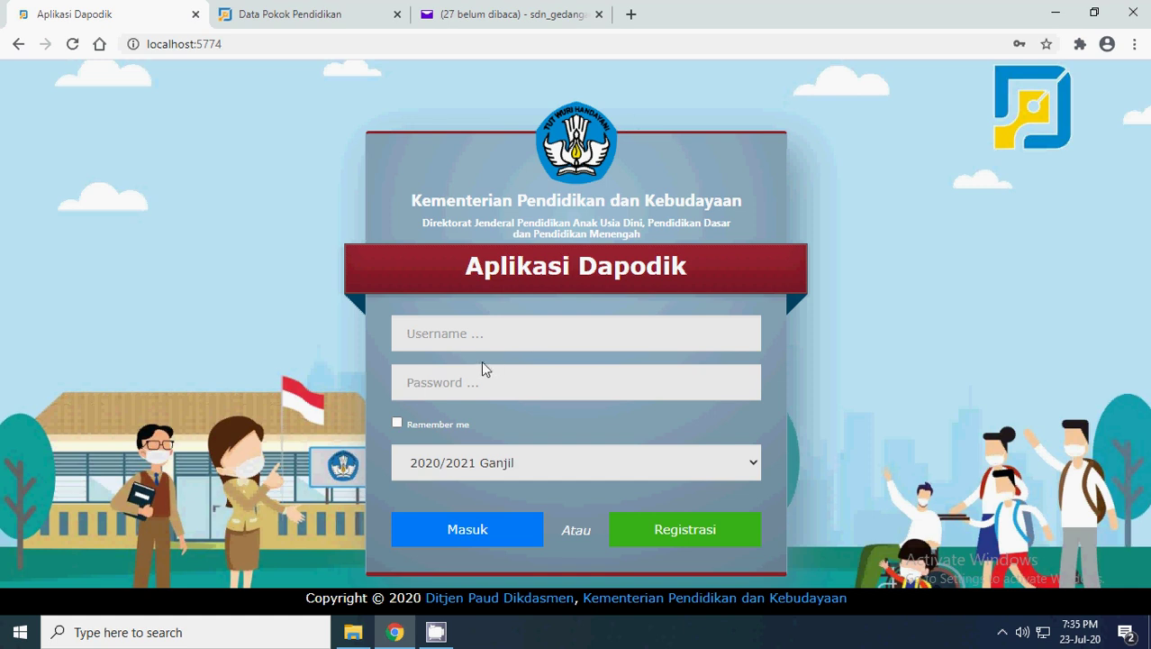
- Log in to Dapodik with the saved operator credentials from autofill to reach the TK SEKAR JEPARA dashboard
left_click(453, 333)
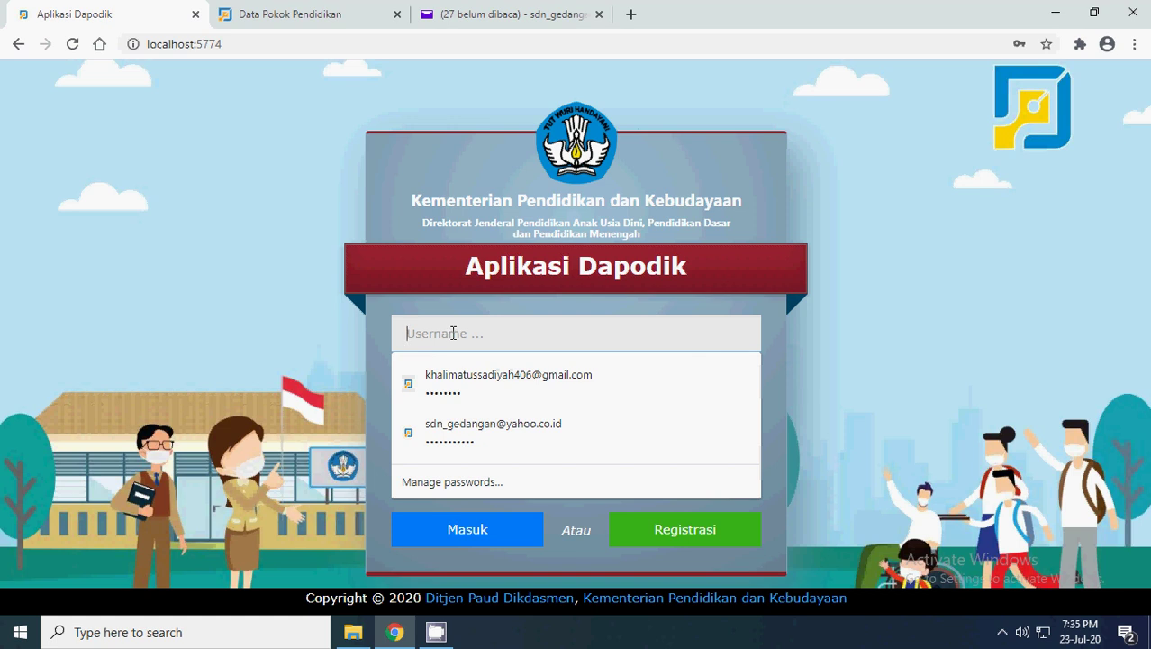
left_click(456, 387)
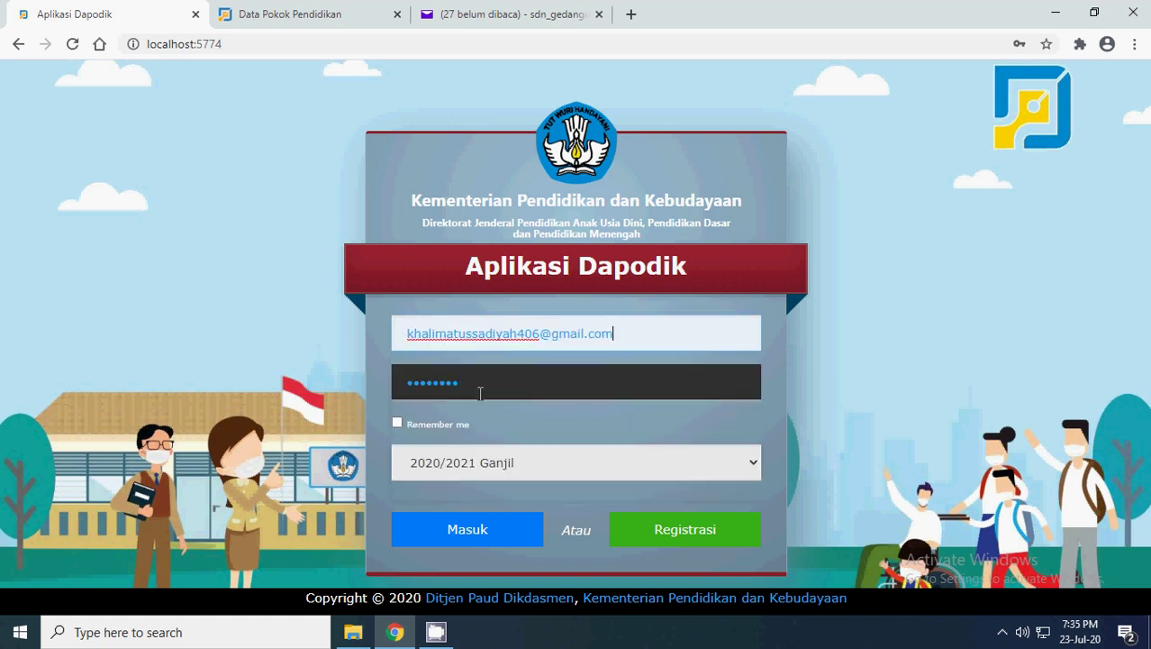
left_click(461, 534)
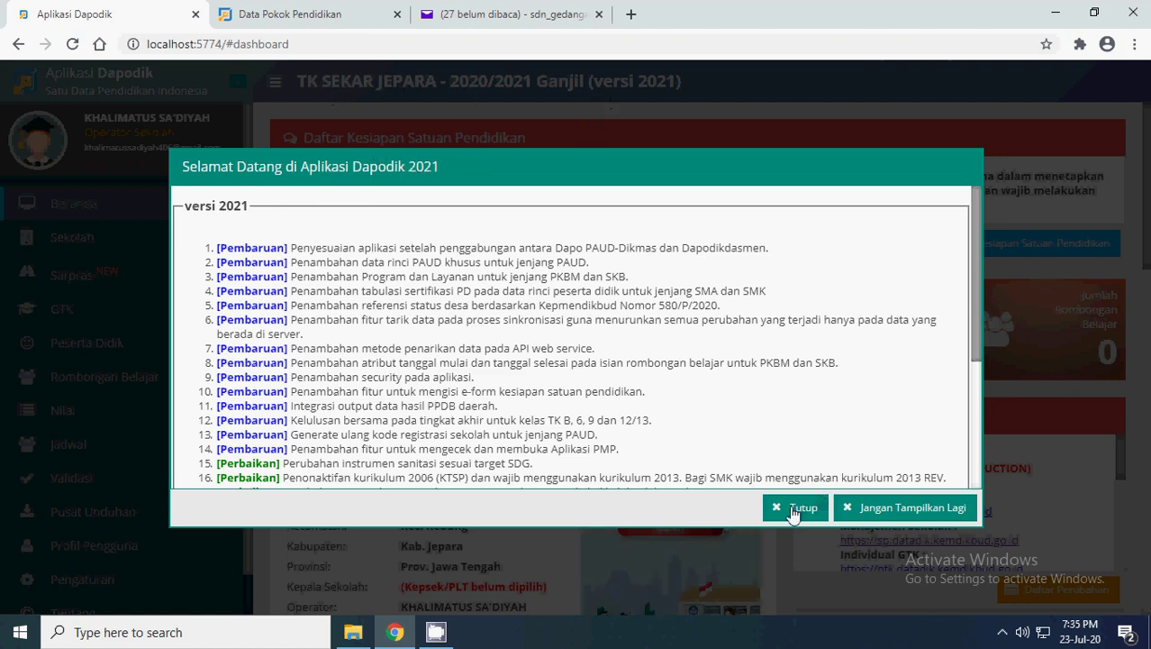
- Close the version 2021 welcome notes and scroll through the Beranda dashboard summary
left_click(793, 510)
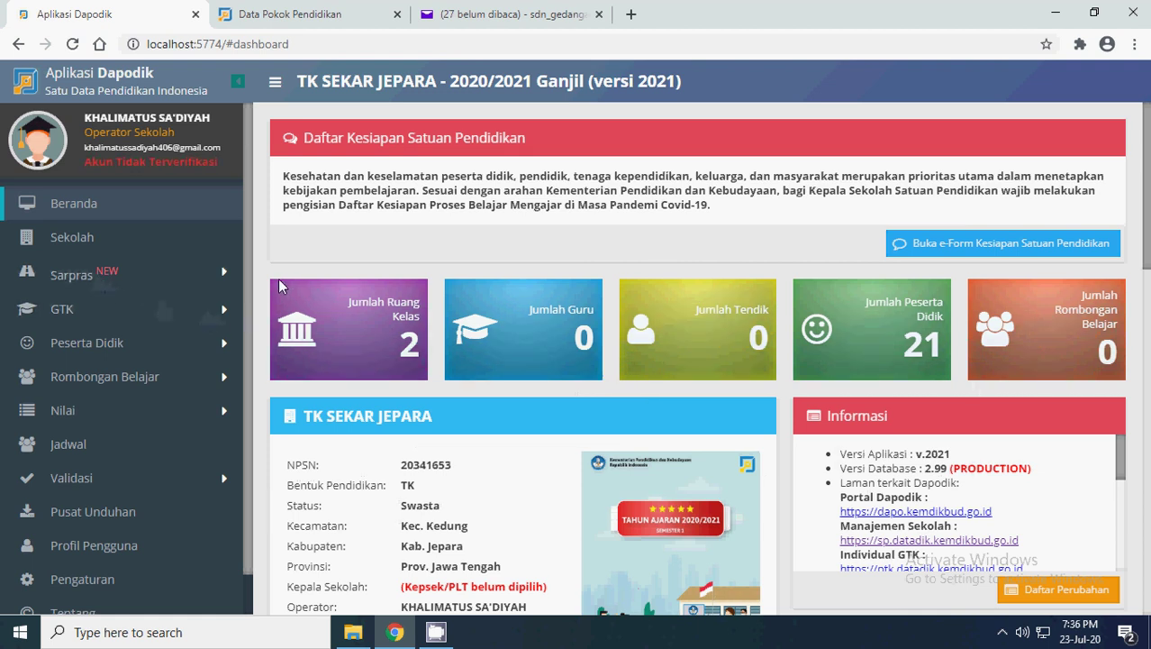
scroll(724, 234, "down", 3)
scroll(531, 304, "up", 2)
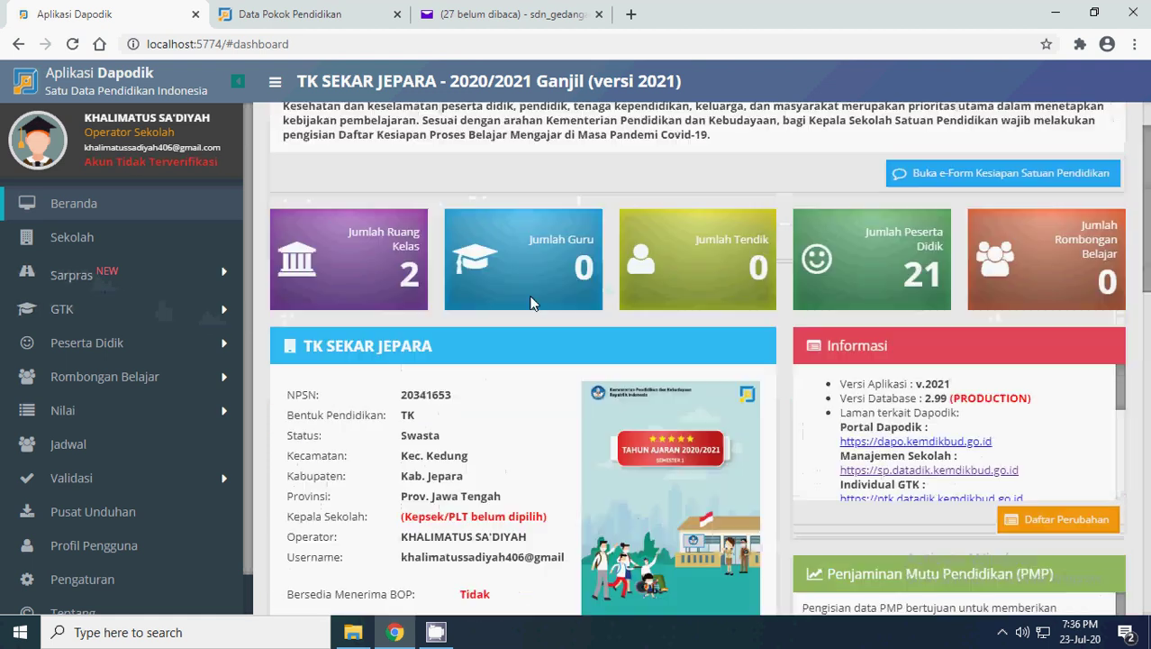
scroll(530, 304, "up", 1)
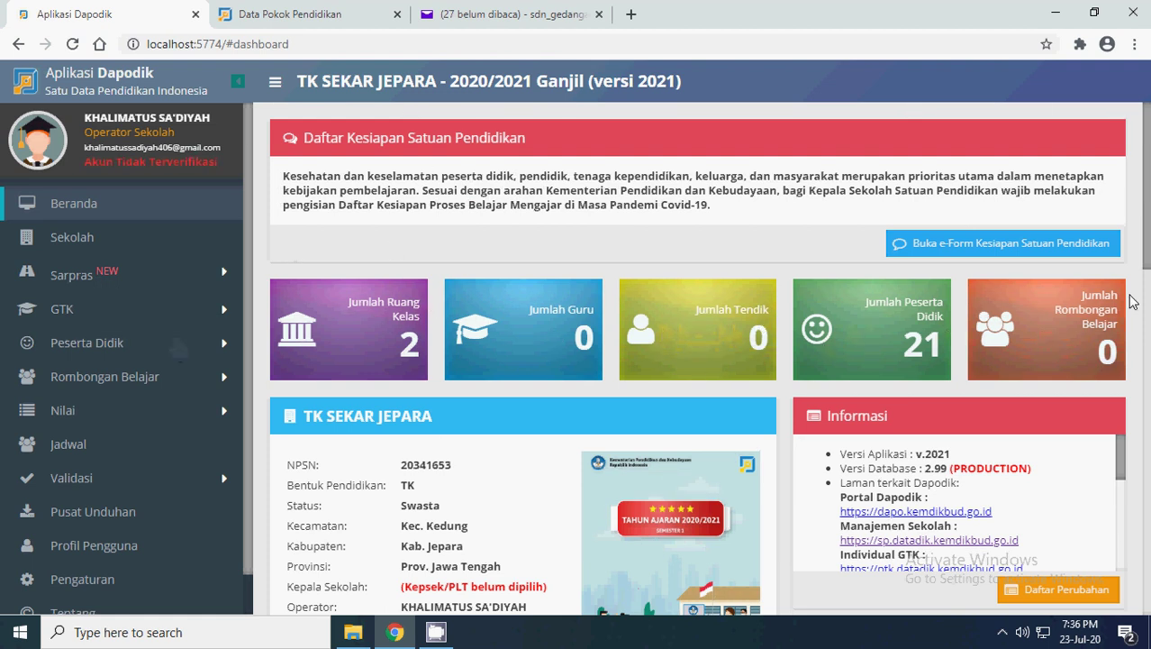
scroll(462, 356, "down", 4)
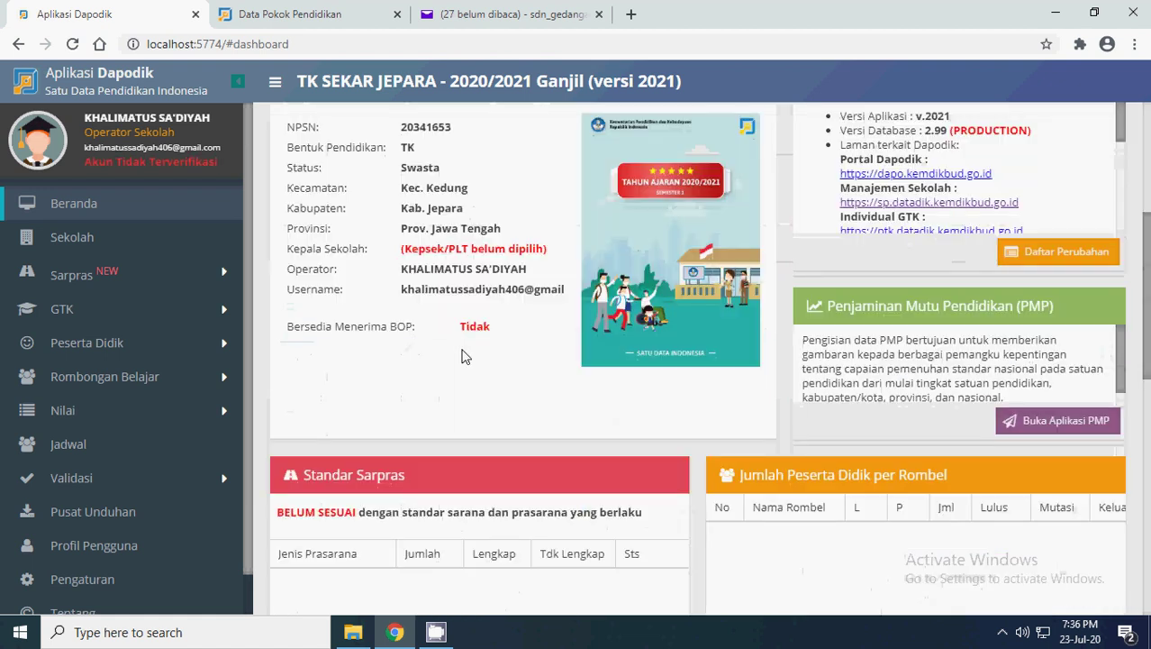
scroll(462, 356, "up", 2)
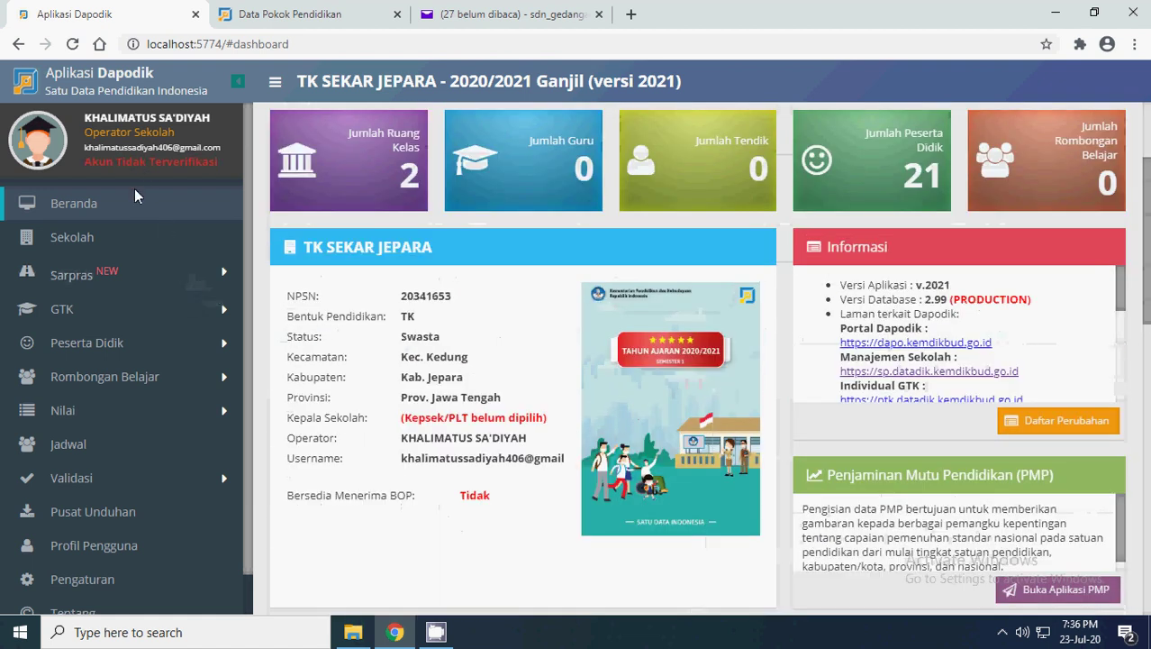
- Go to the Sekolah page showing the school's identity details
left_click(133, 543)
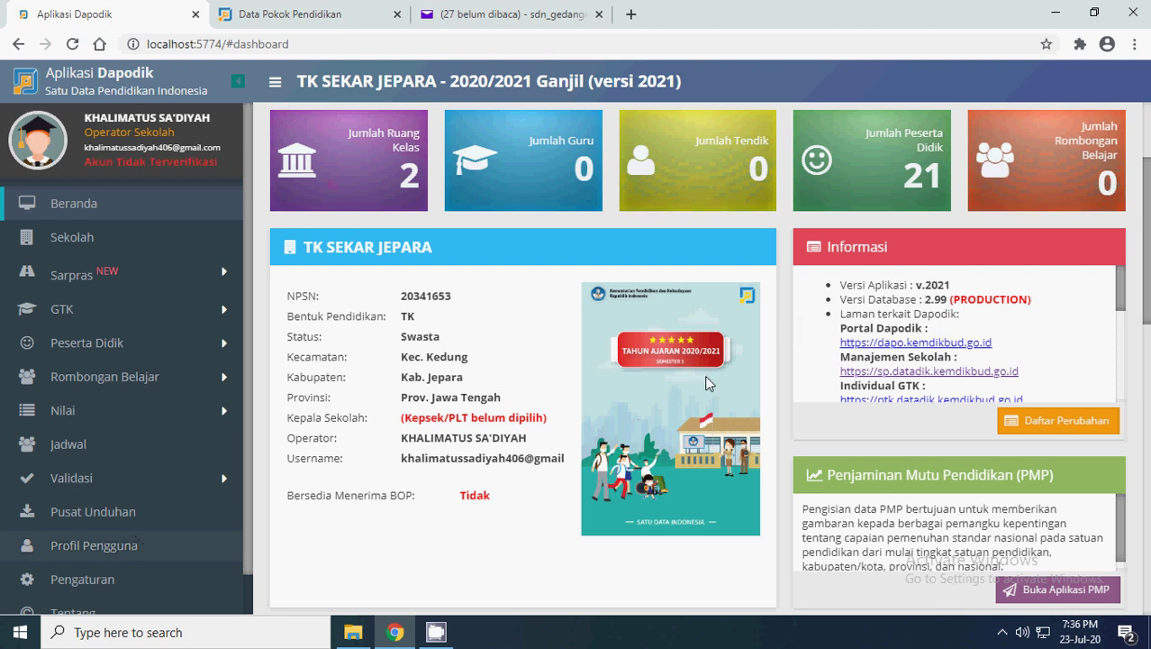
scroll(660, 380, "up", 2)
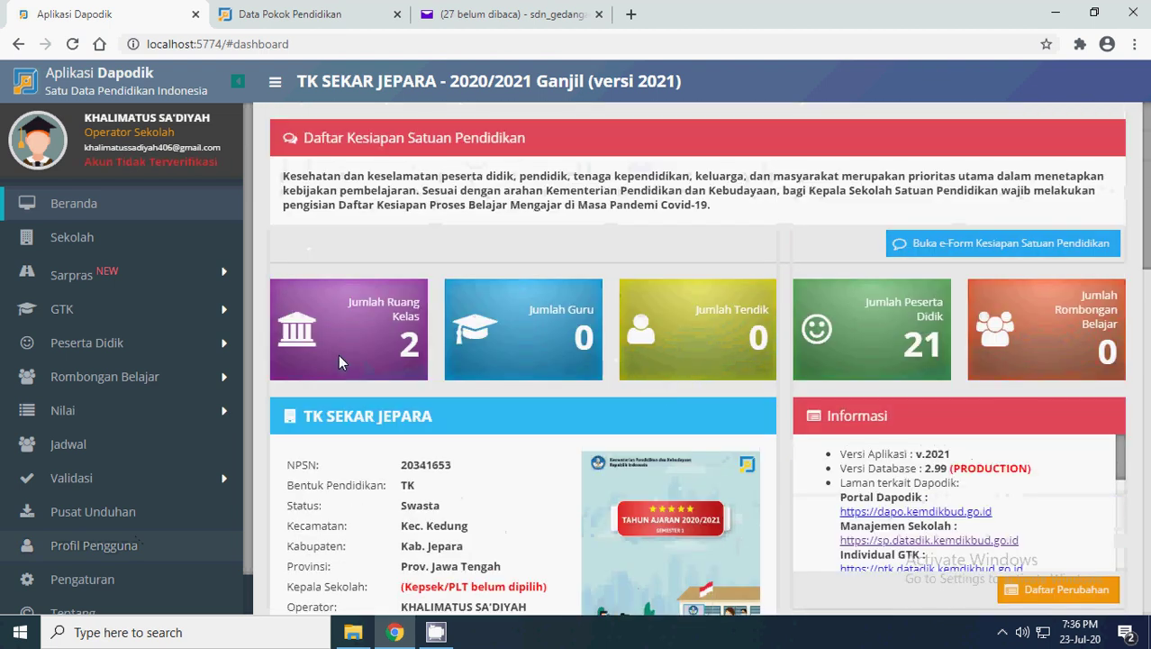
left_click(78, 240)
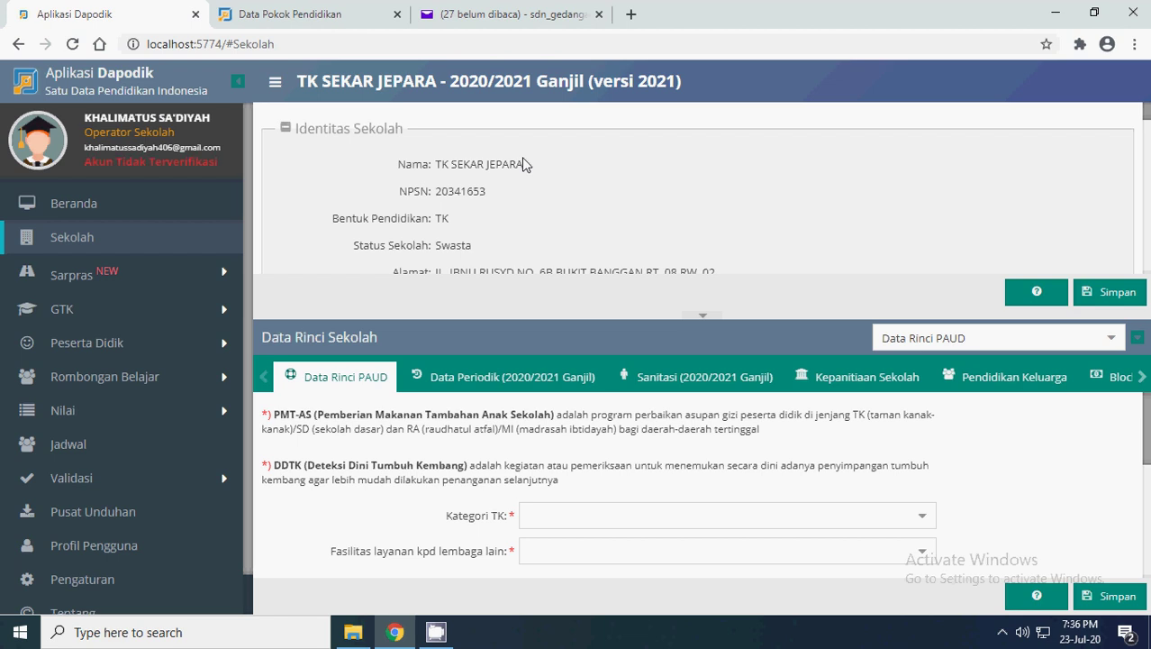
- Scroll through Identitas Sekolah and select the verval website address
scroll(523, 158, "down", 1)
scroll(479, 147, "up", 1)
scroll(478, 160, "down", 1)
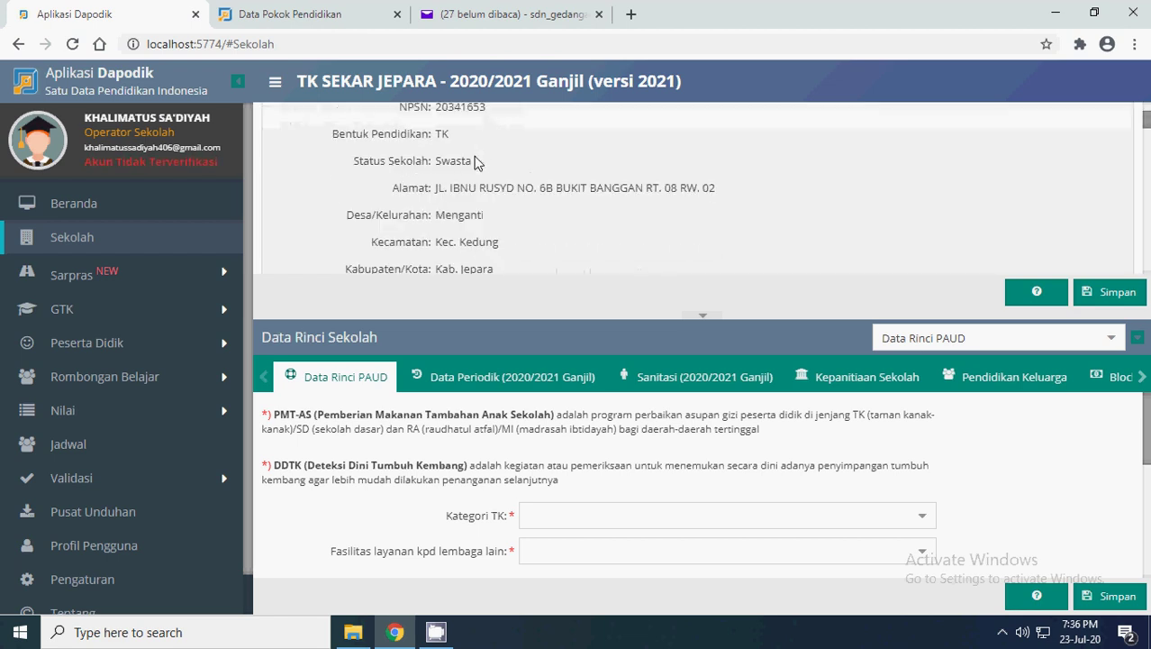
scroll(477, 236, "down", 1)
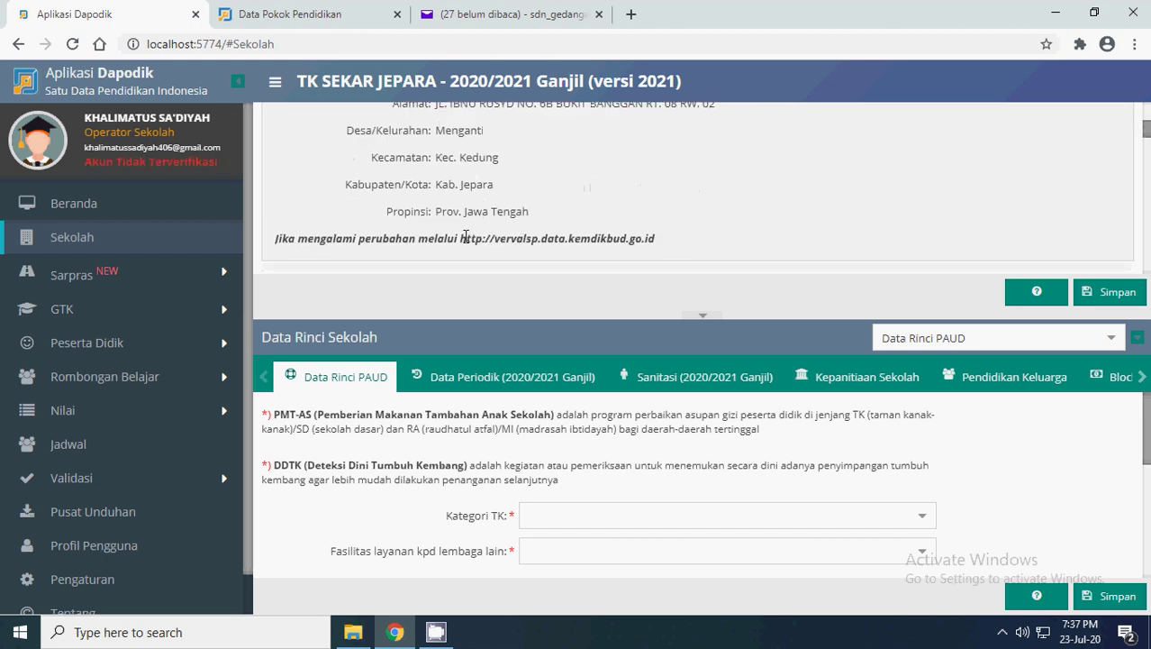
left_click_drag(467, 238, 672, 239)
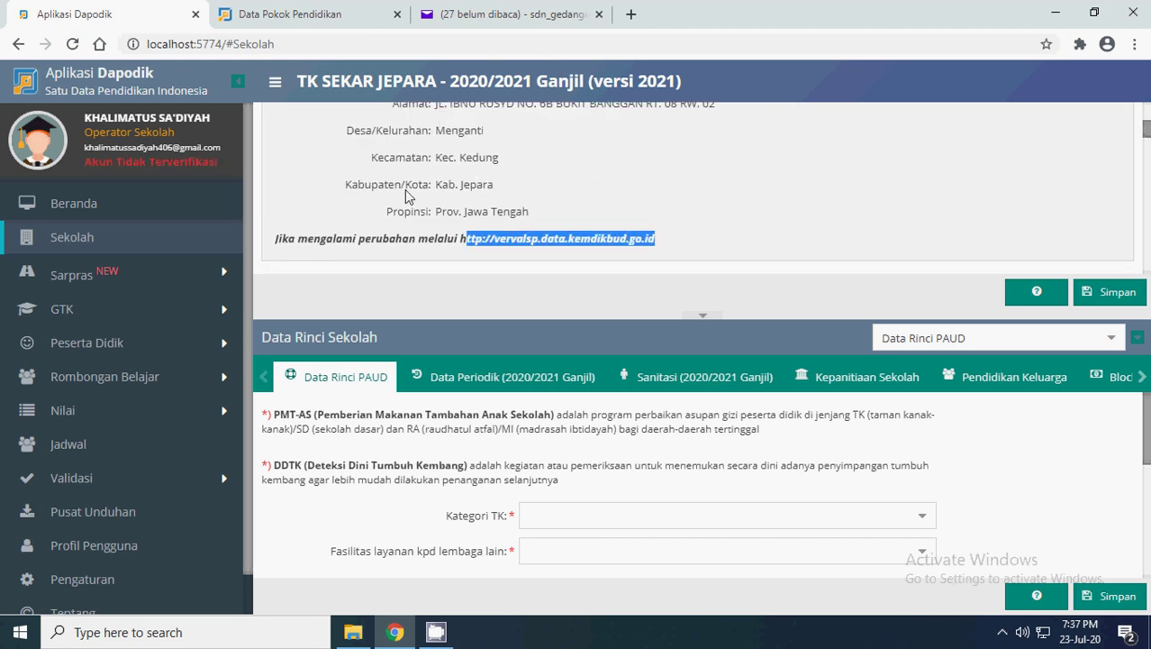
scroll(526, 153, "up", 1)
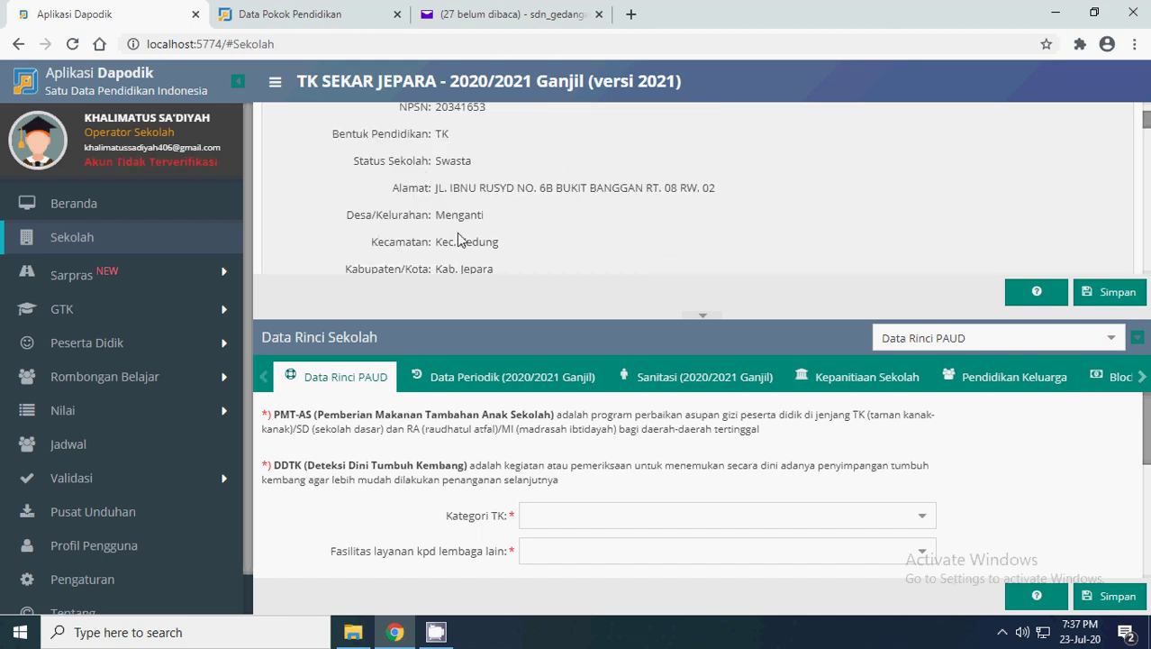
- Review Lokasi Sekolah down to the coordinates, checking the RT and Nama dusun values
scroll(482, 147, "down", 2)
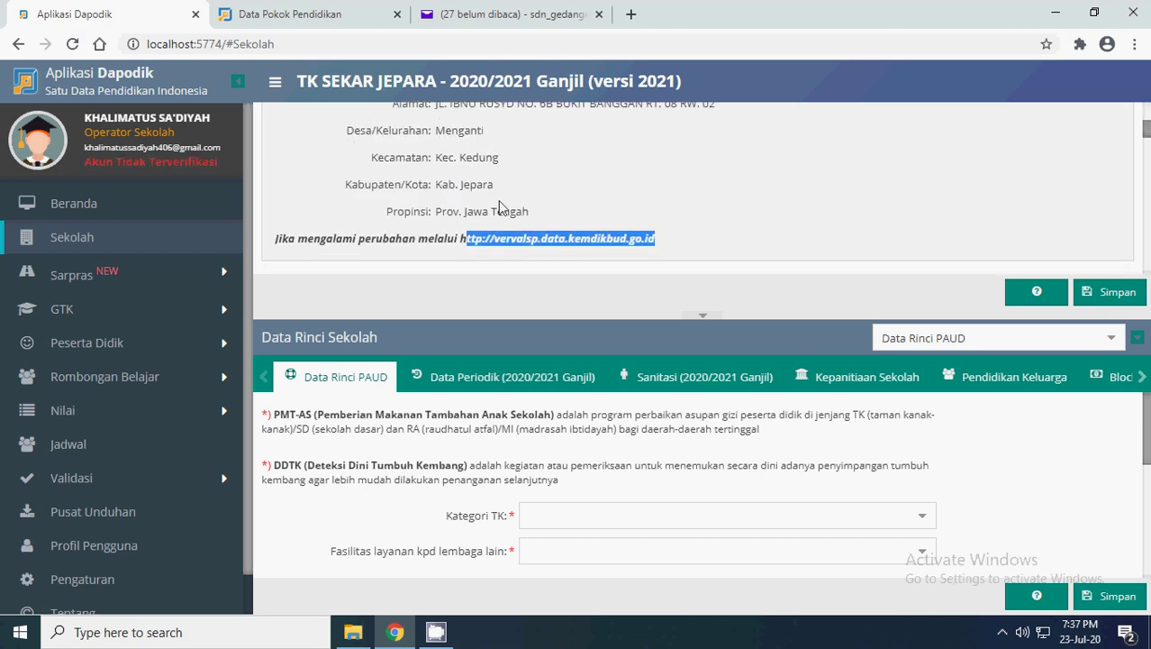
scroll(656, 241, "down", 3)
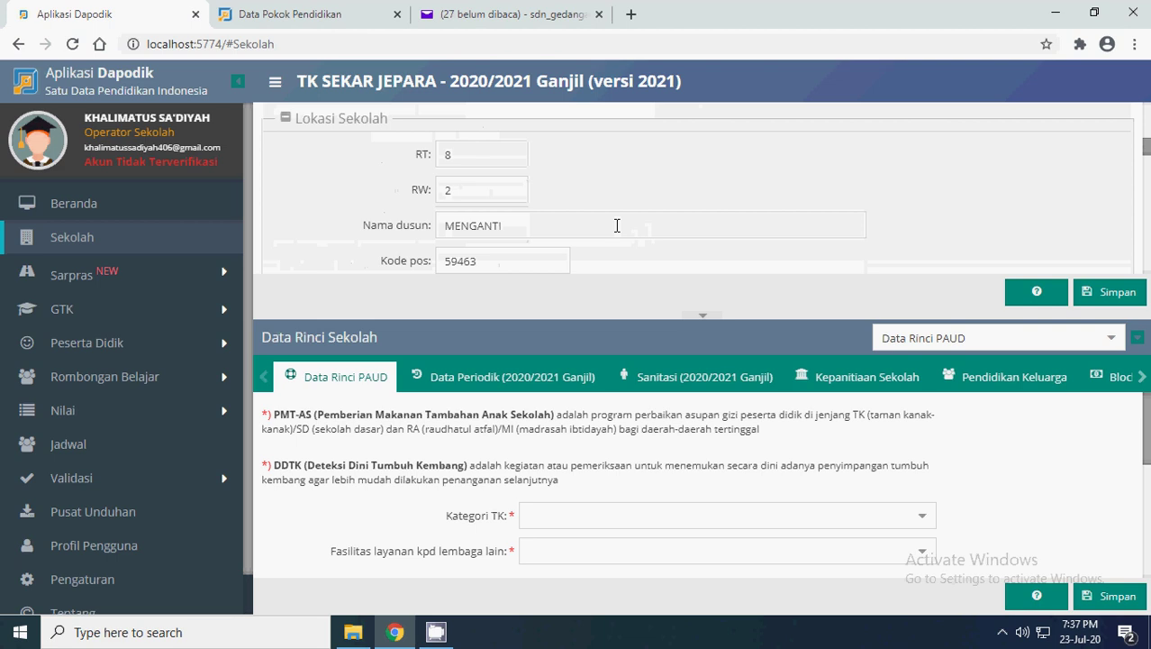
scroll(576, 220, "up", 2)
scroll(504, 189, "down", 2)
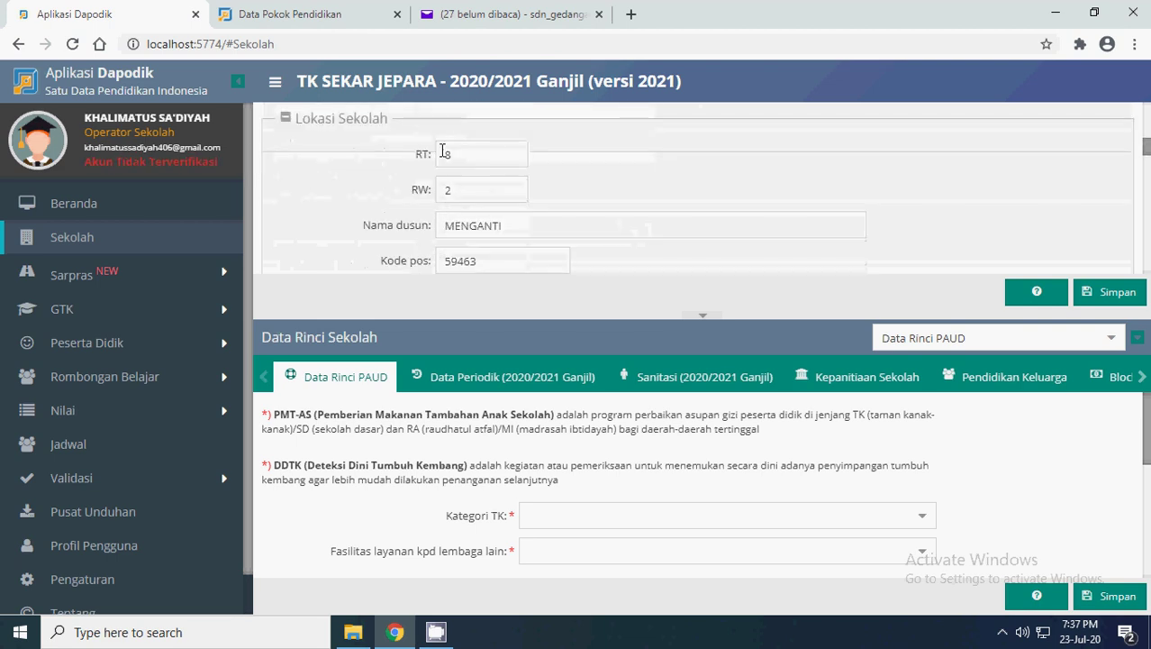
left_click(493, 154)
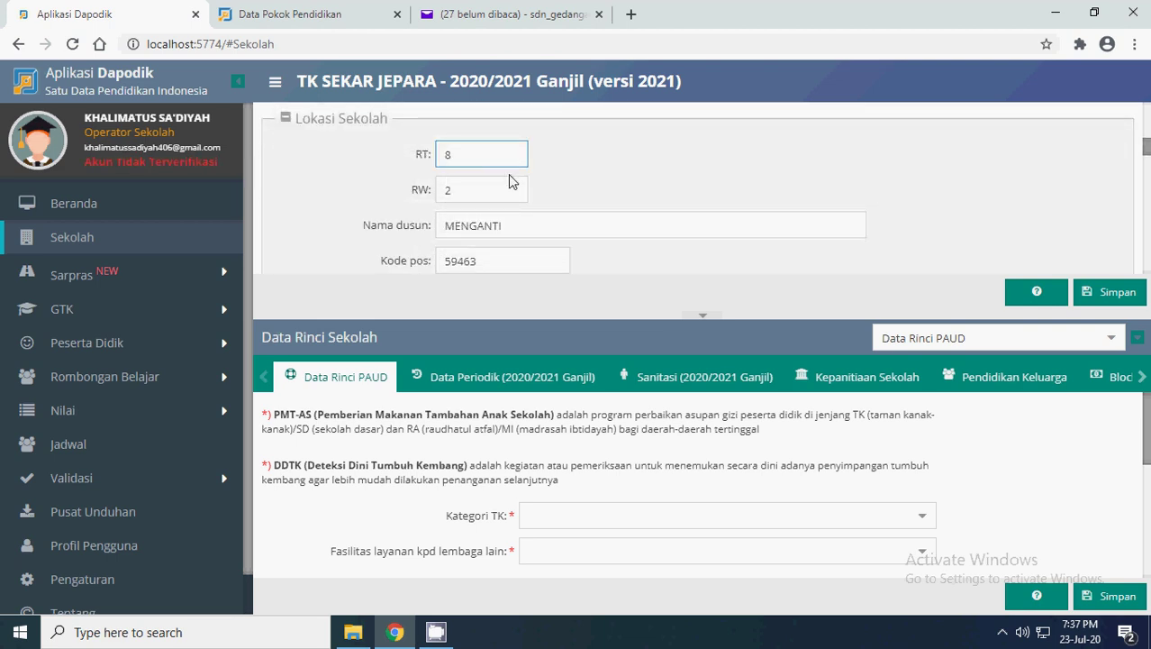
left_click(600, 219)
scroll(600, 219, "down", 1)
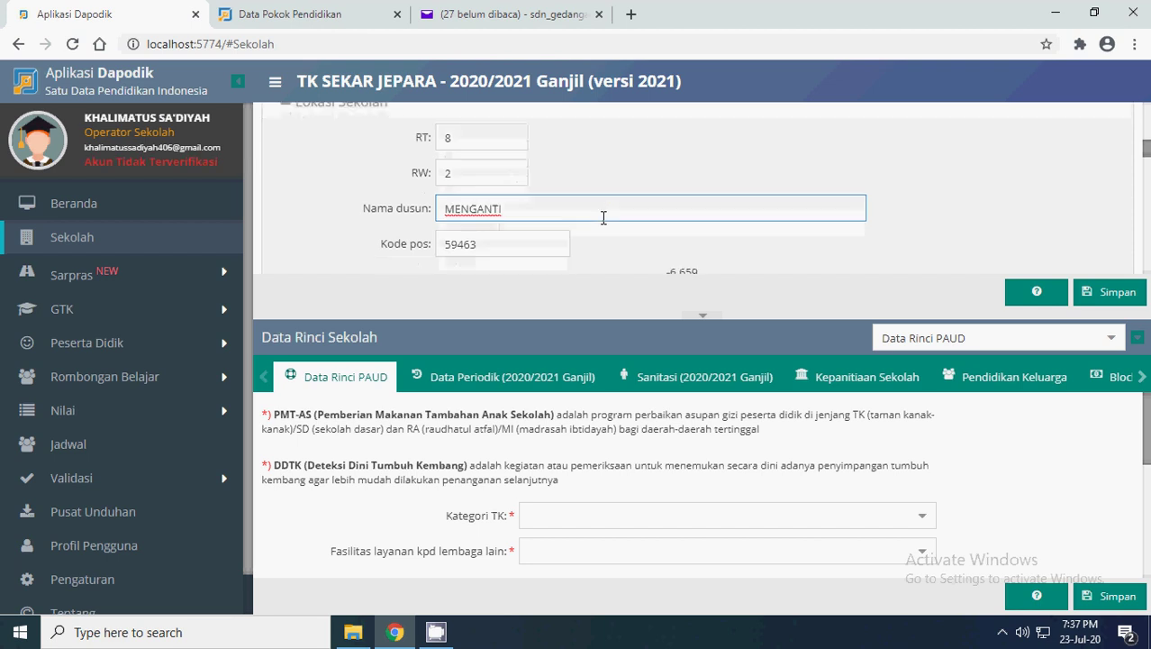
scroll(549, 185, "down", 1)
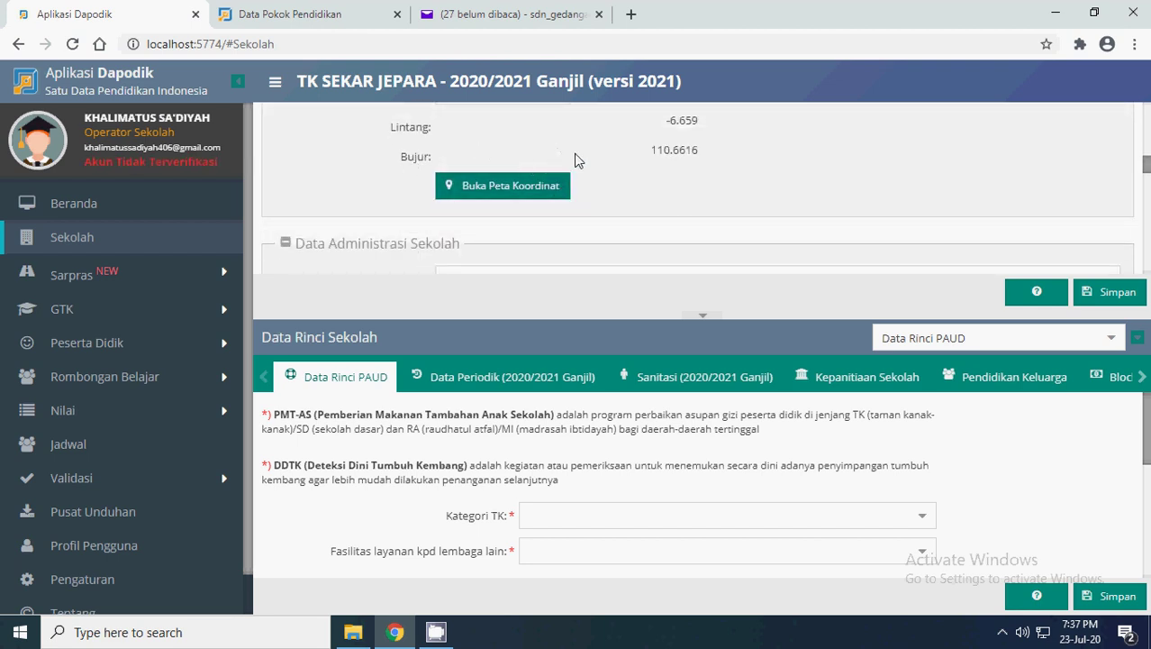
scroll(591, 216, "up", 1)
scroll(549, 214, "down", 1)
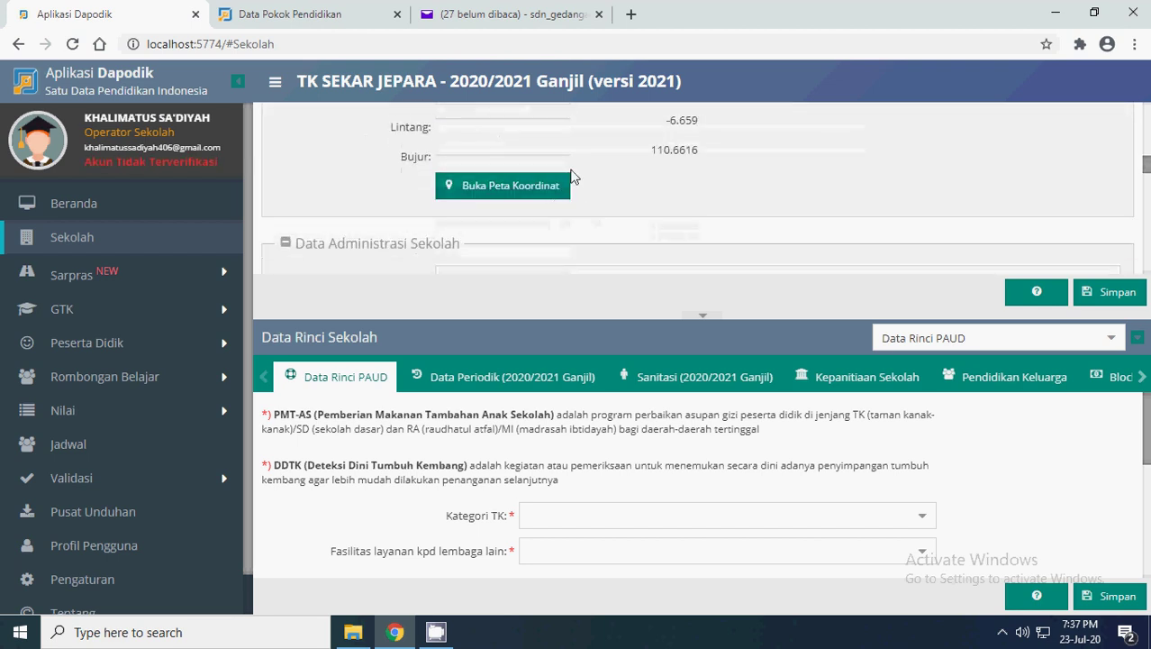
left_click(495, 191)
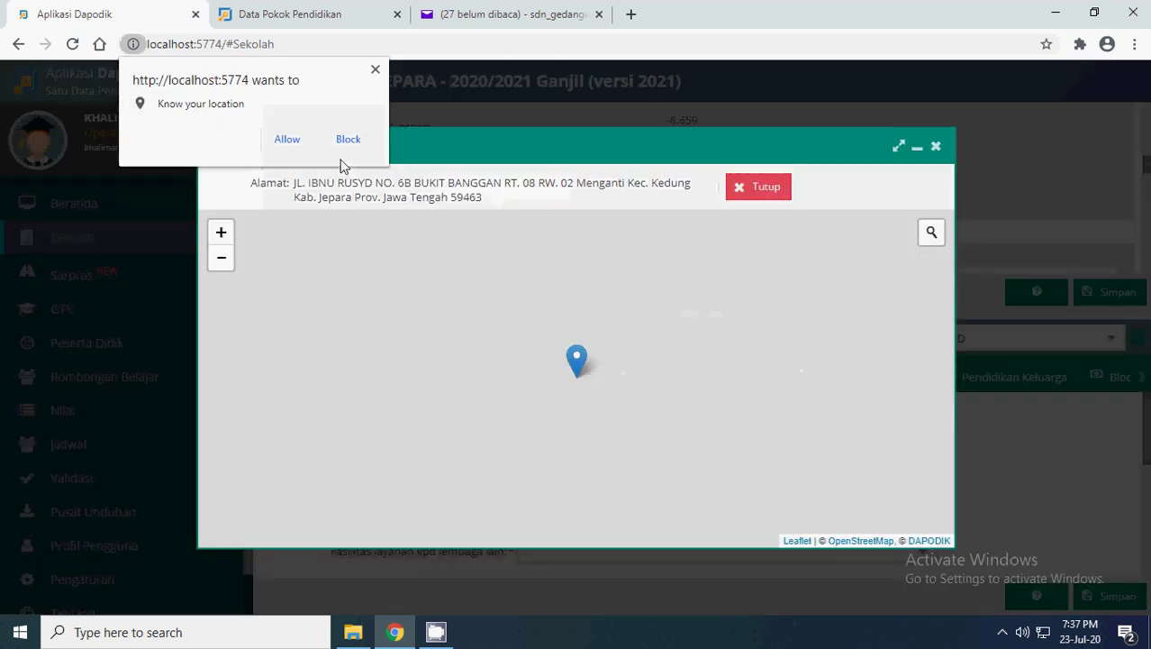
left_click(290, 140)
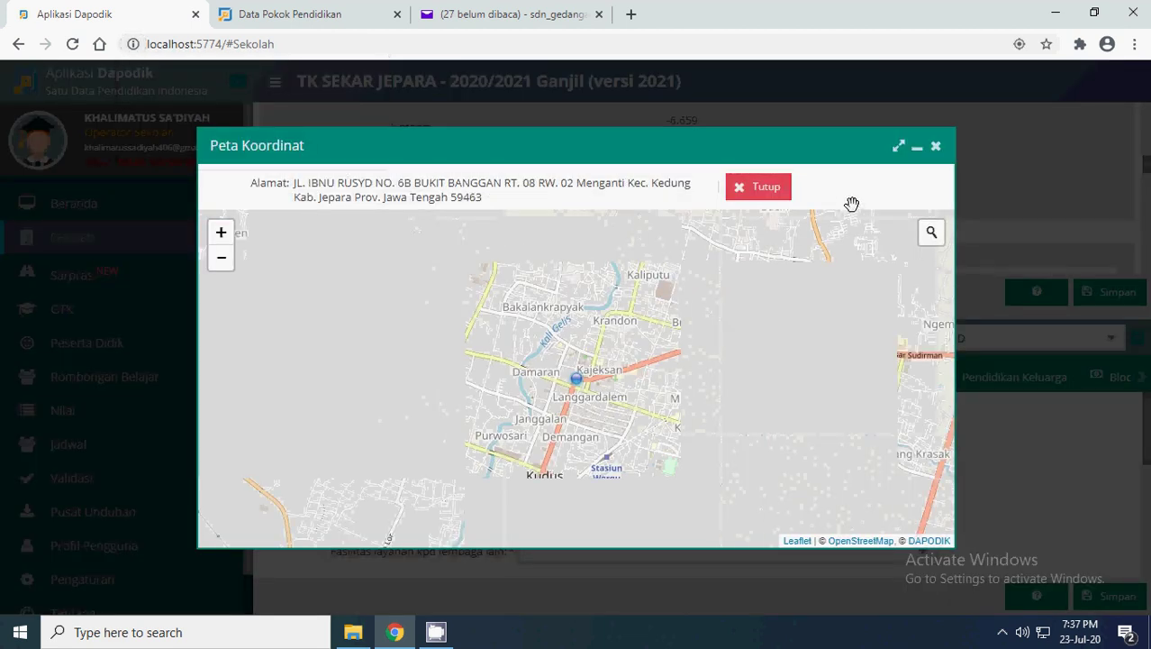
left_click(898, 146)
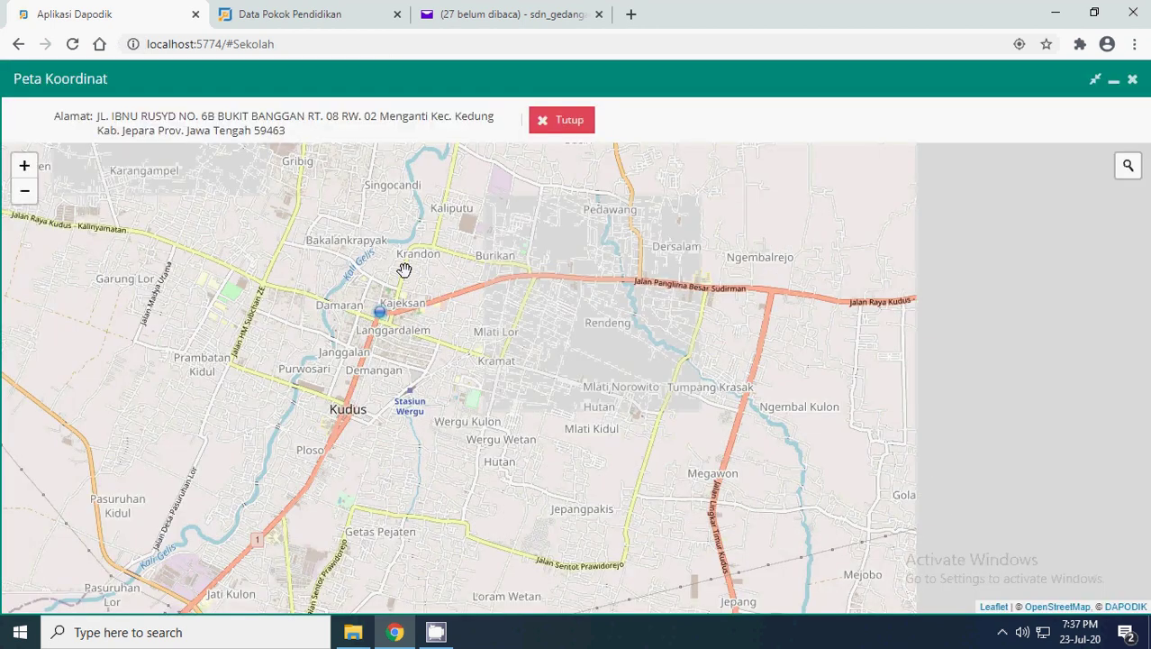
scroll(385, 310, "up", 2)
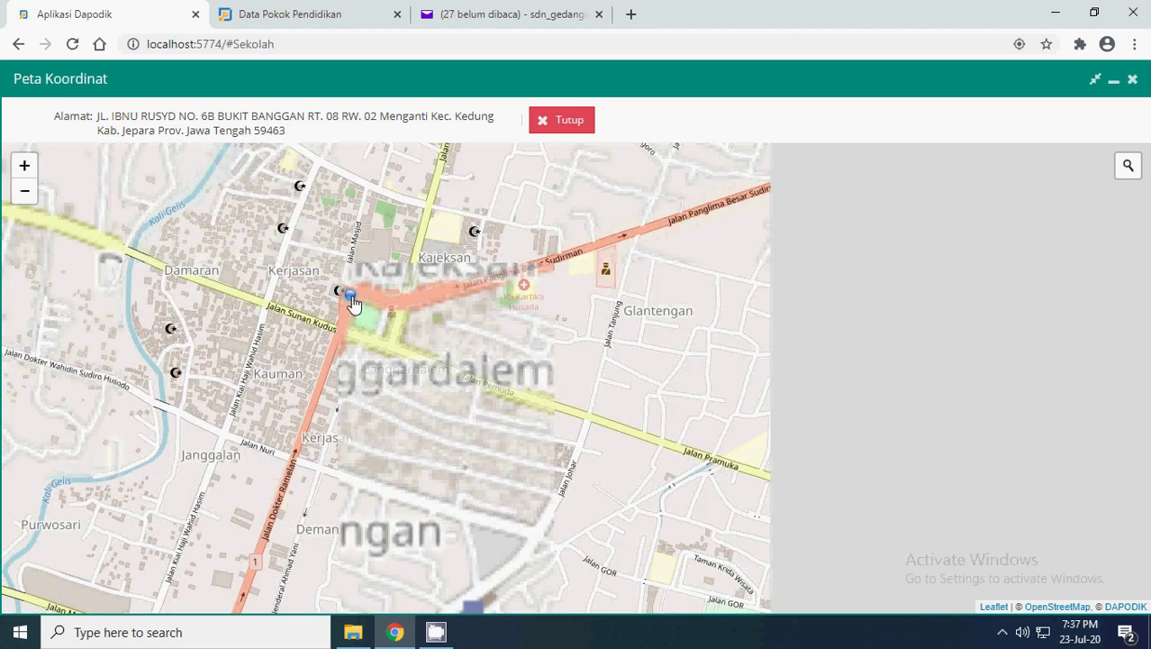
left_click_drag(354, 304, 422, 324)
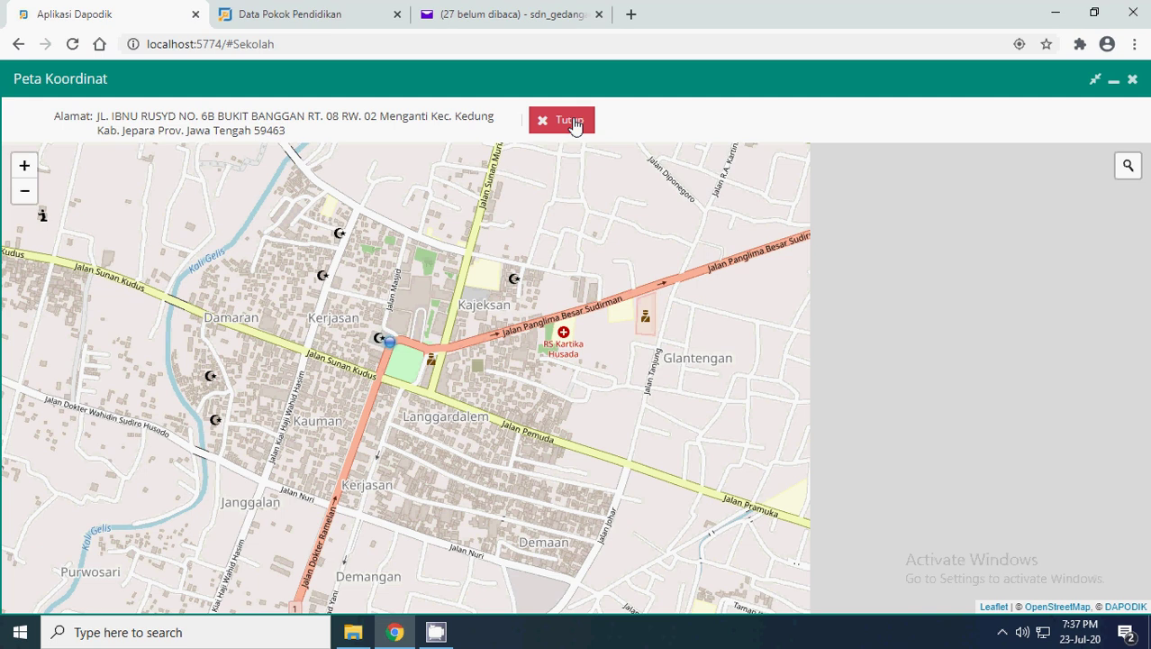
left_click(573, 124)
scroll(558, 266, "up", 1)
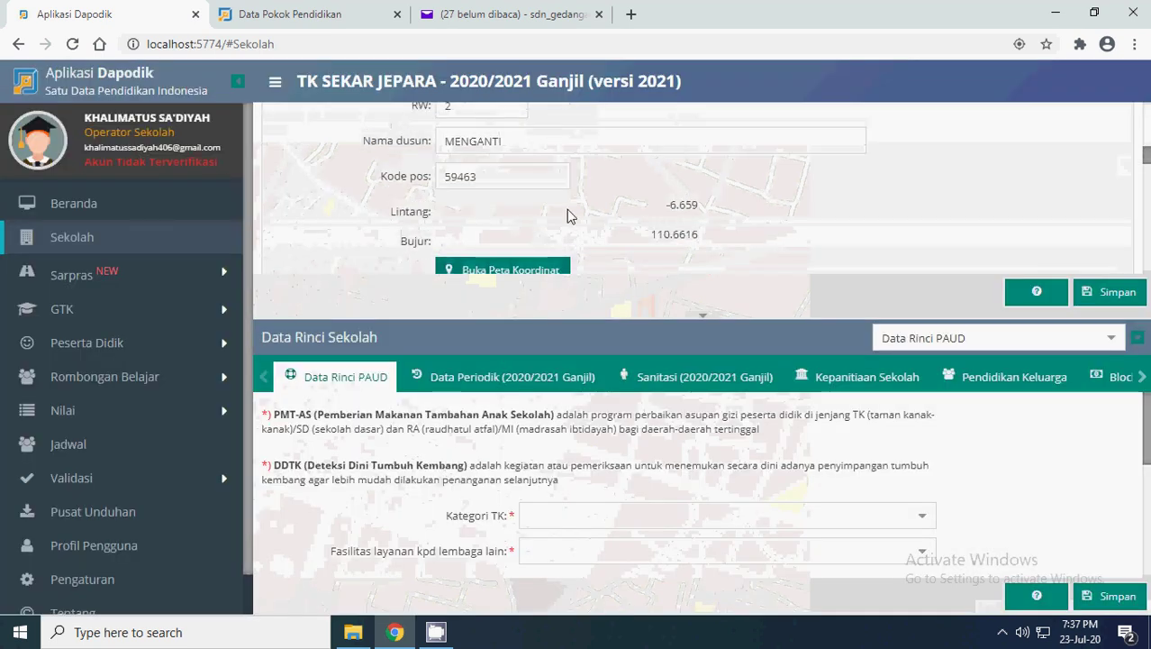
scroll(571, 221, "down", 2)
scroll(581, 211, "up", 2)
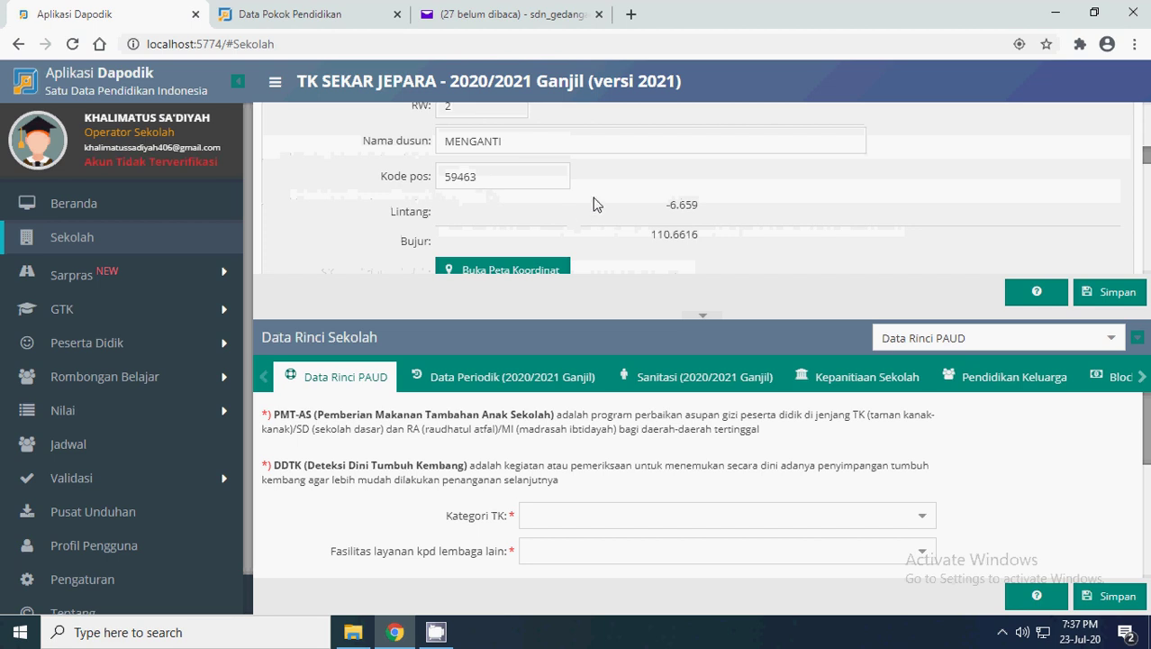
scroll(620, 244, "down", 1)
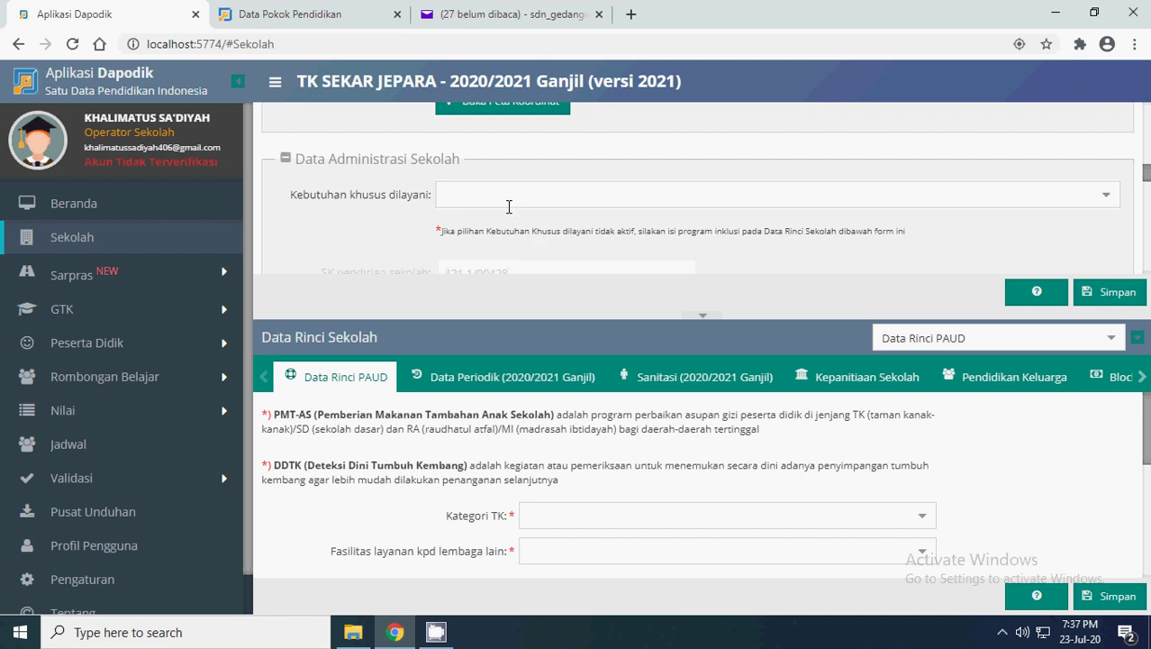
scroll(505, 209, "down", 1)
scroll(450, 167, "up", 1)
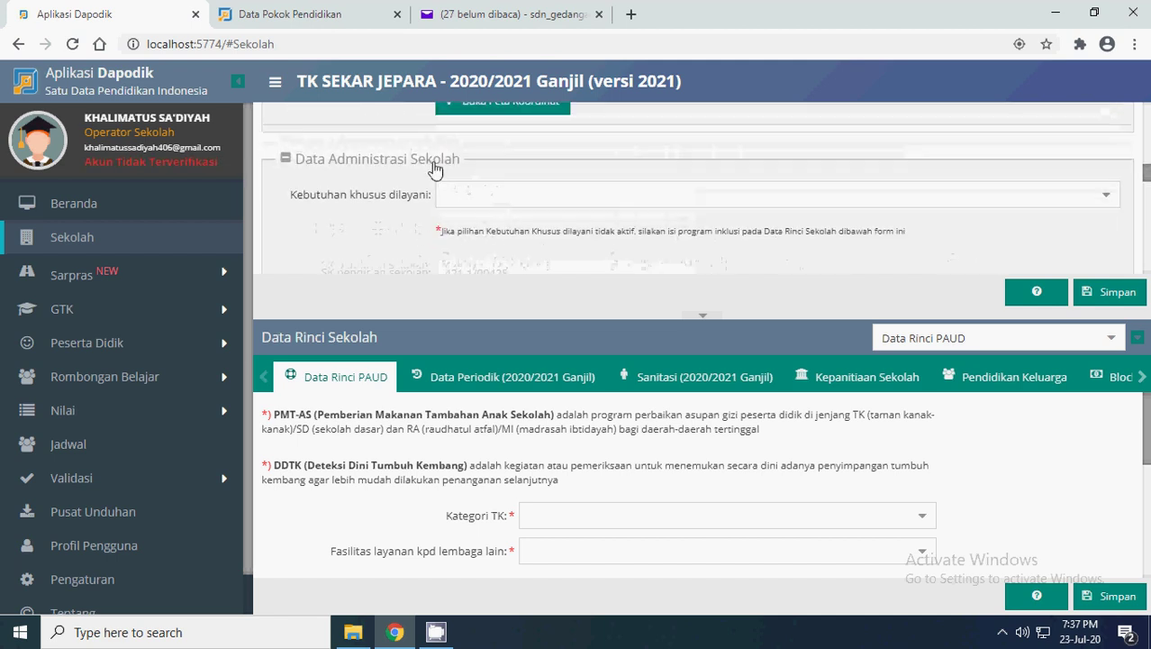
left_click(1112, 196)
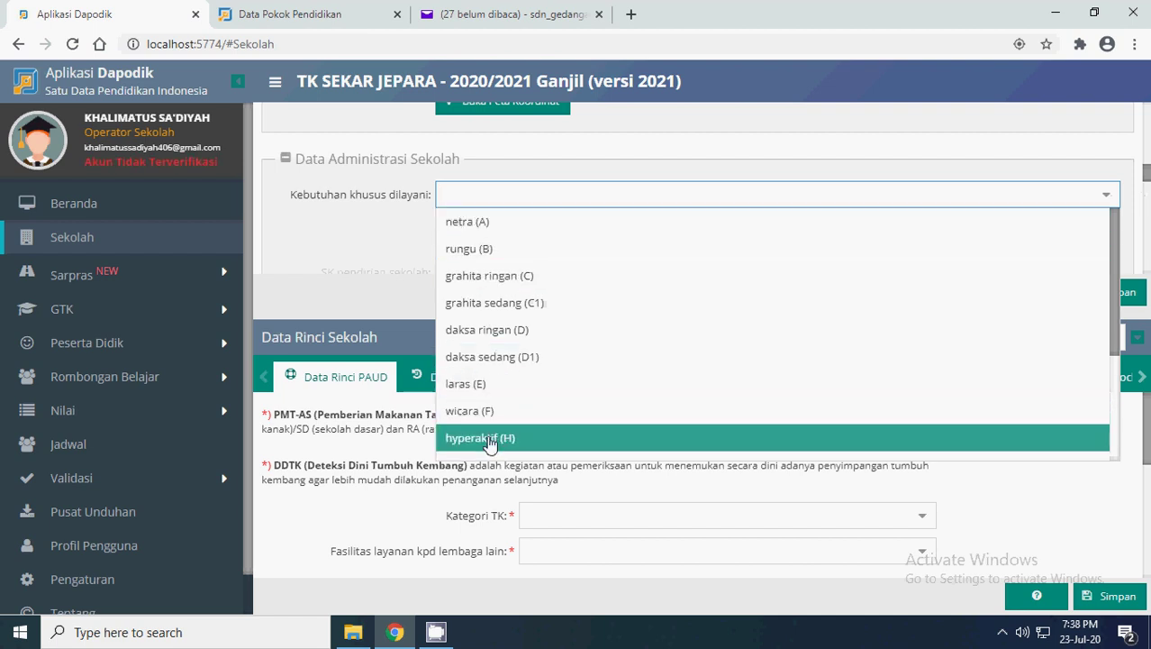
left_click(367, 226)
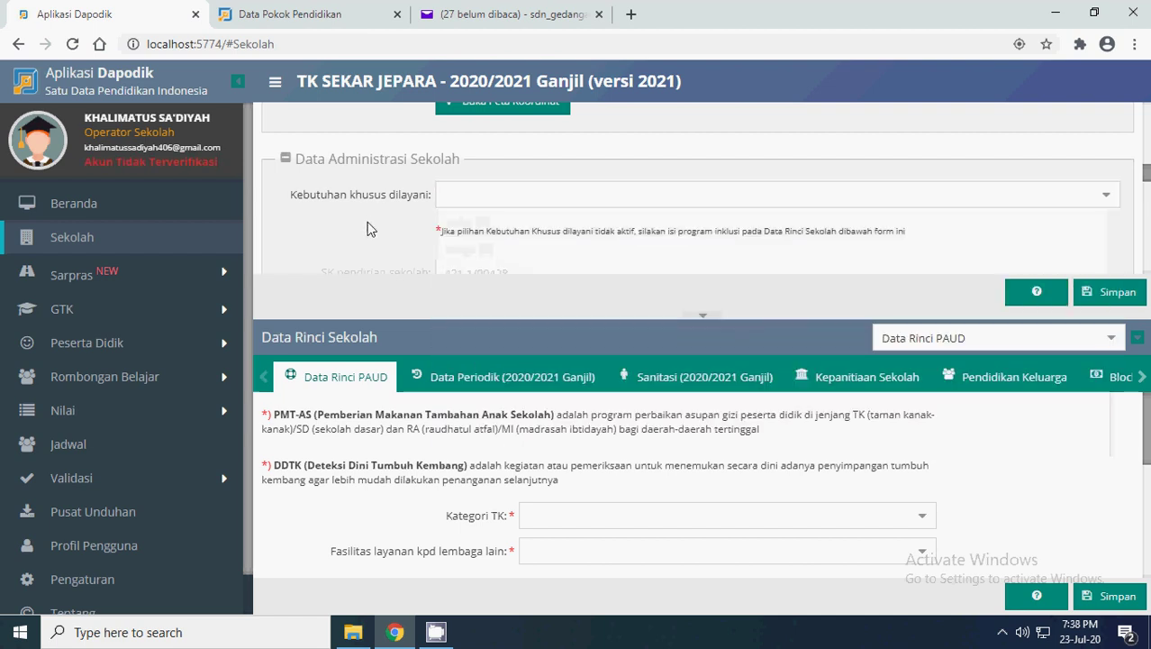
scroll(526, 228, "down", 1)
scroll(527, 228, "down", 1)
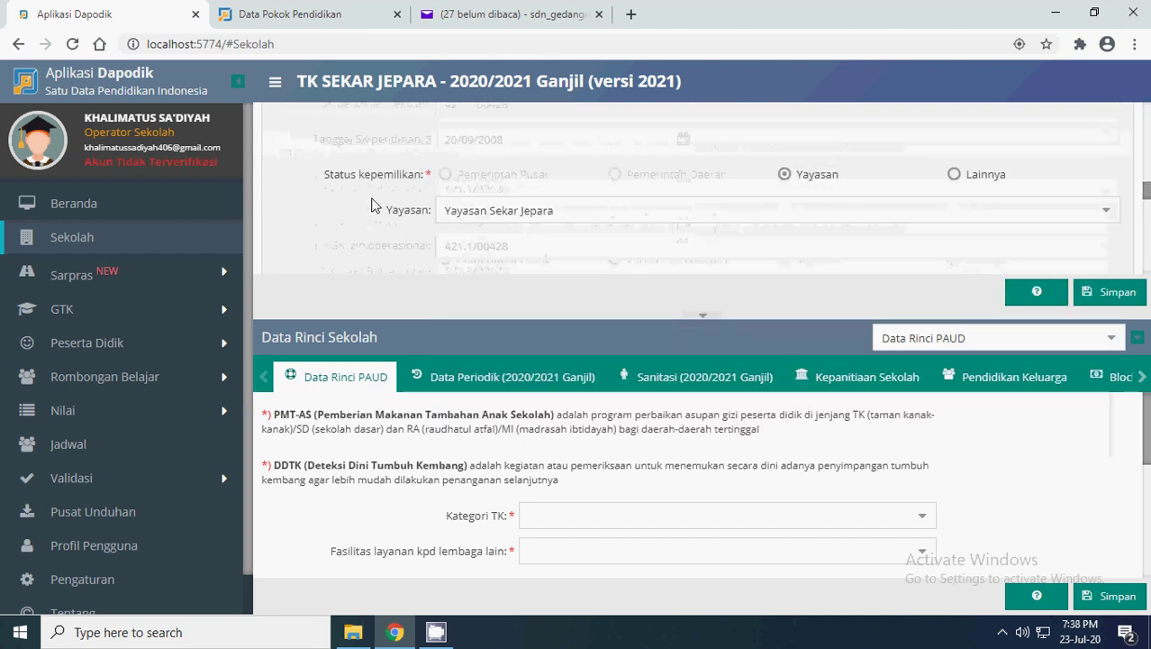
scroll(360, 178, "up", 1)
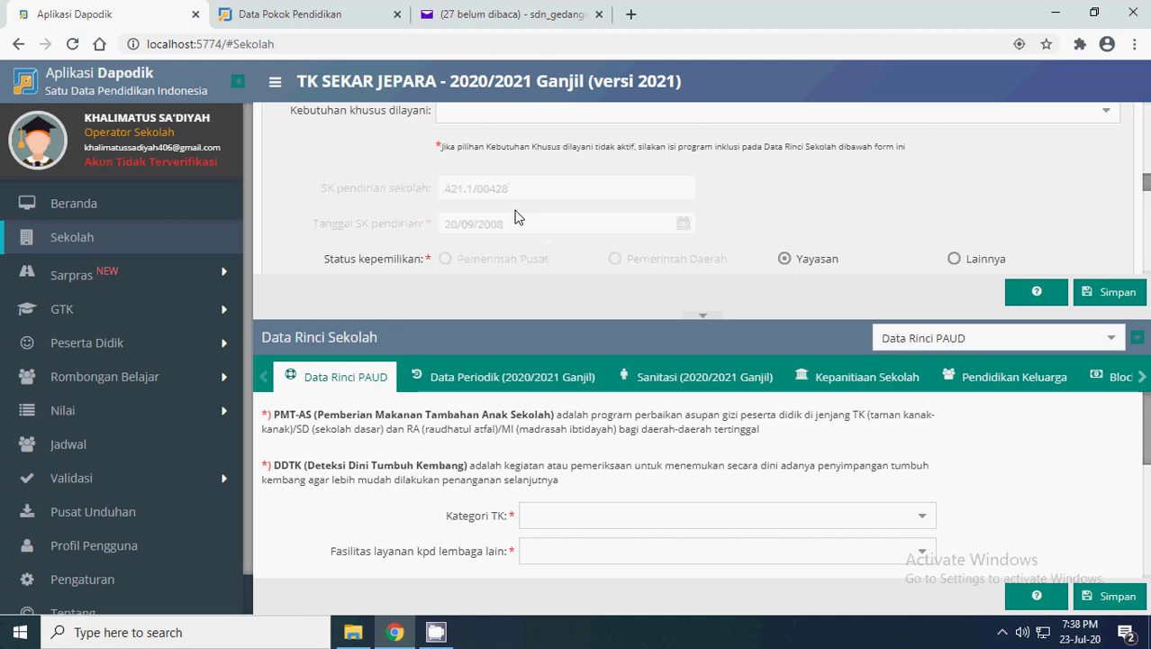
scroll(518, 216, "down", 1)
scroll(516, 210, "up", 1)
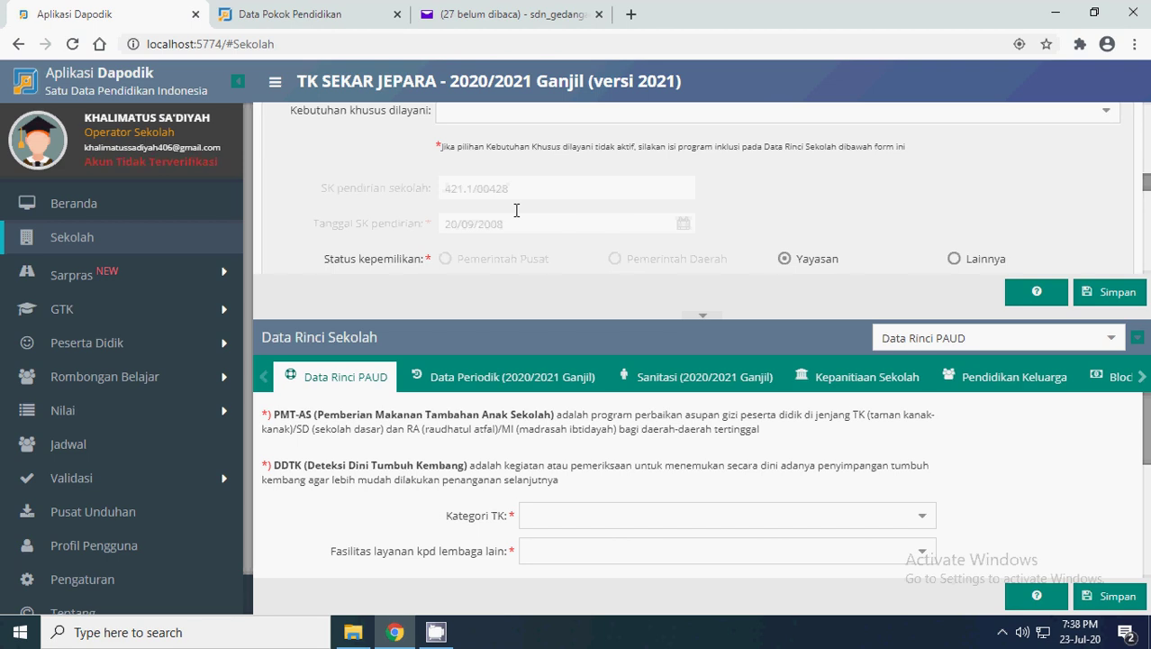
scroll(516, 210, "down", 1)
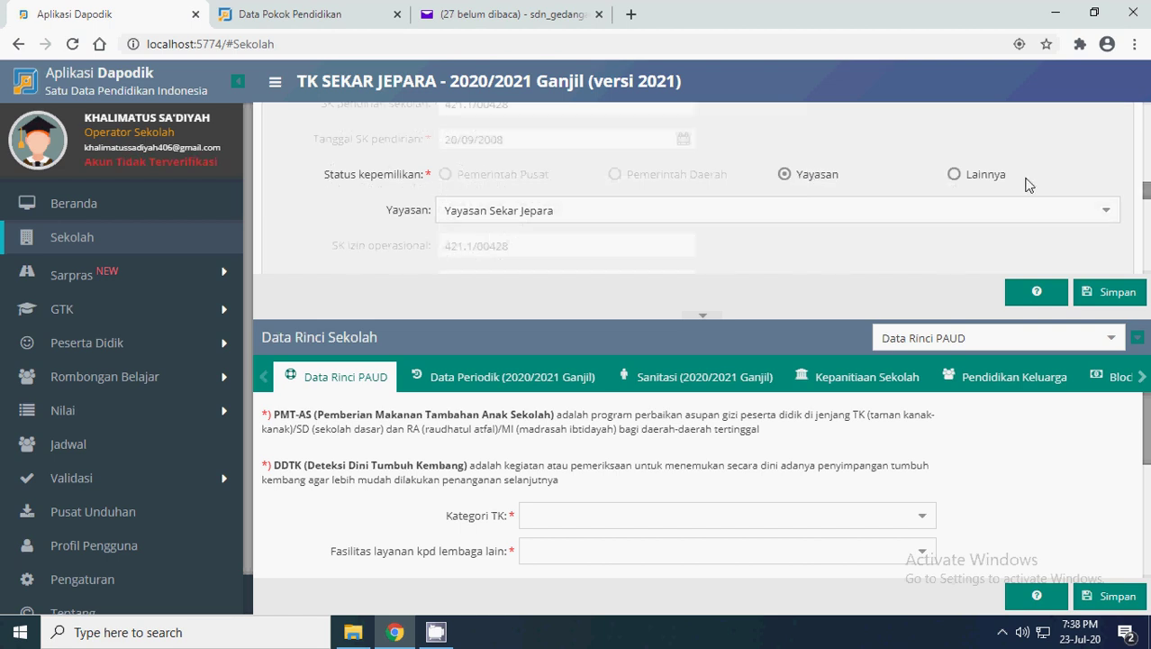
left_click(955, 175)
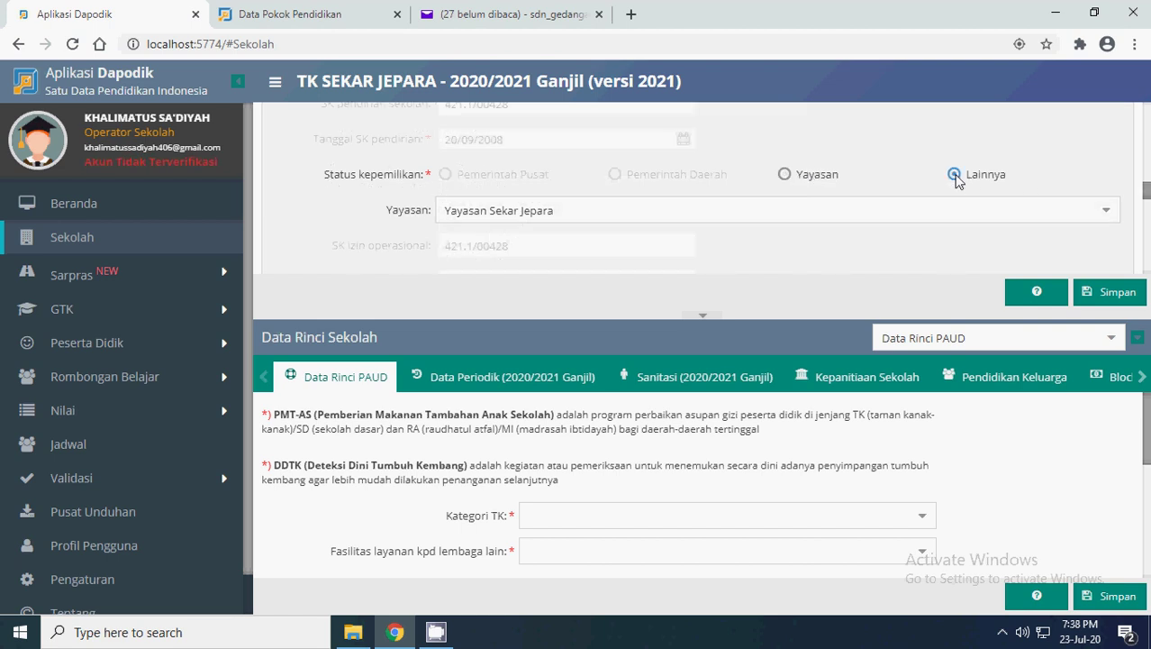
left_click(785, 175)
left_click(956, 177)
left_click(783, 175)
left_click(1103, 217)
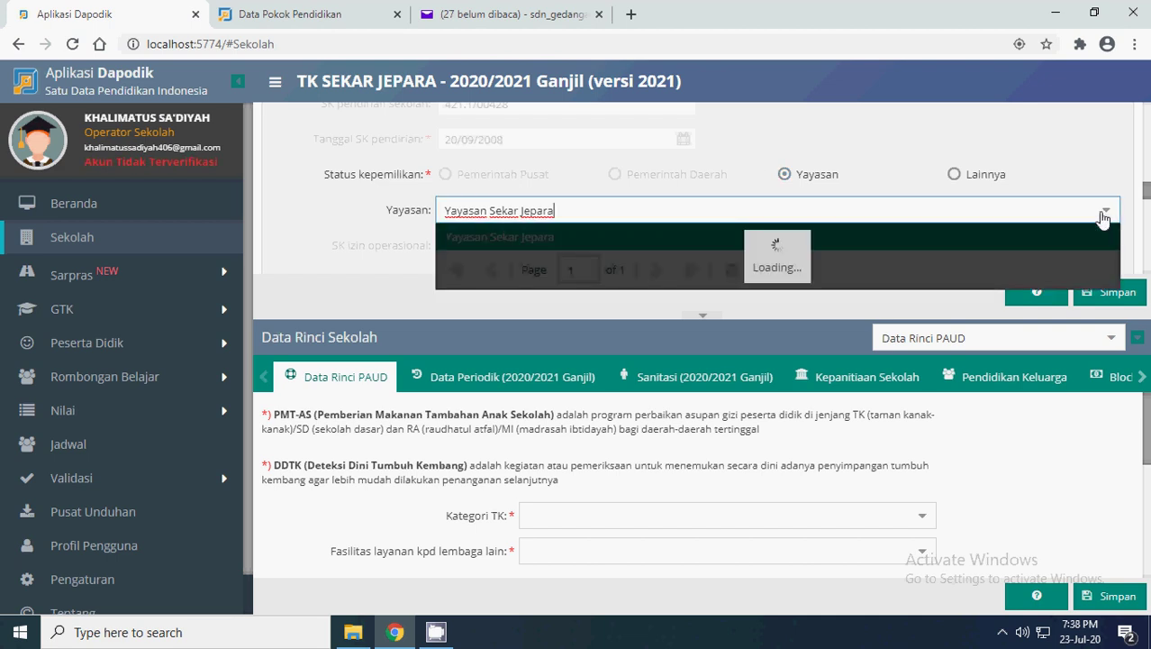
left_click(542, 243)
left_click(352, 218)
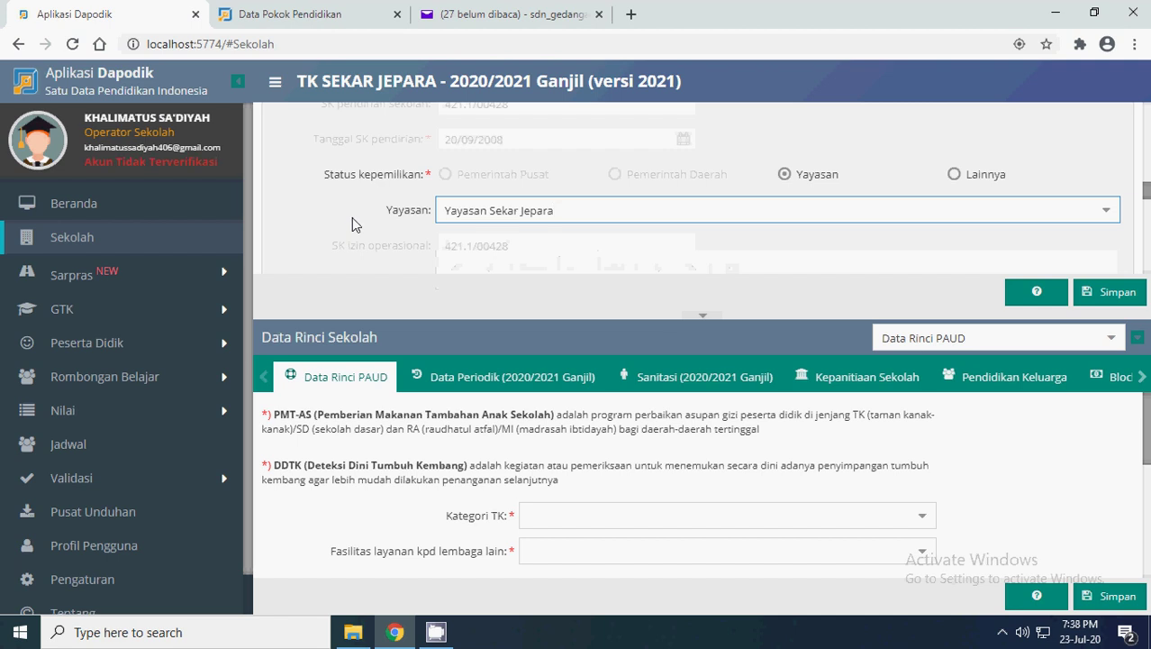
- Scroll the Data Rinci tabs right and set MBS to Ya
left_click(1140, 379)
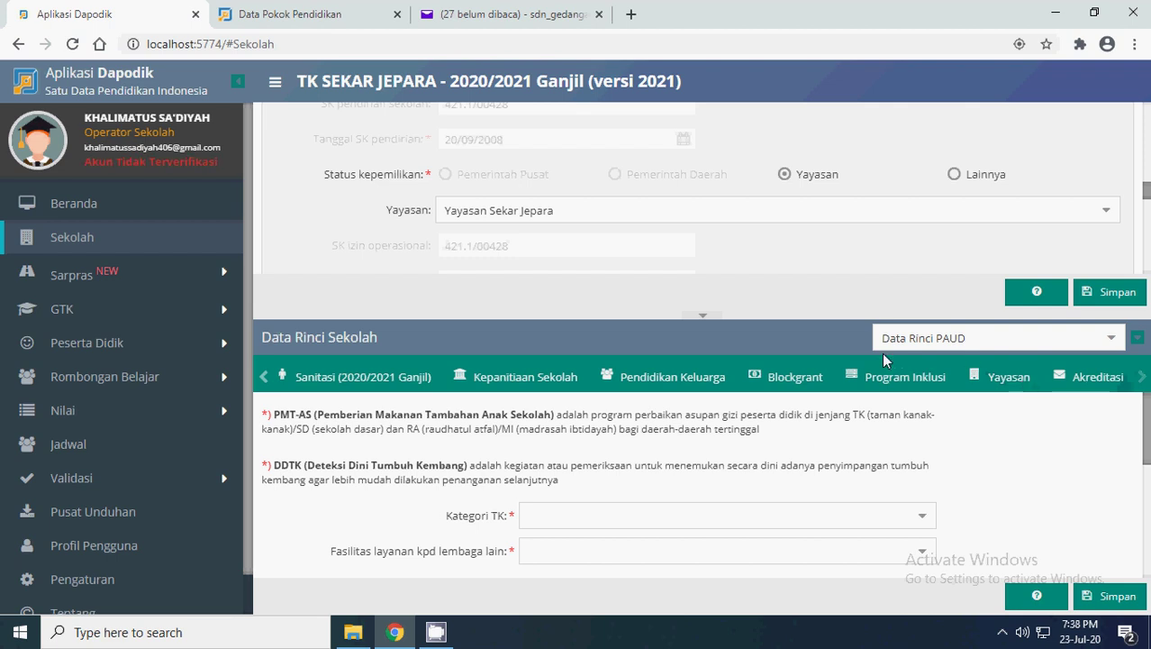
scroll(655, 198, "down", 1)
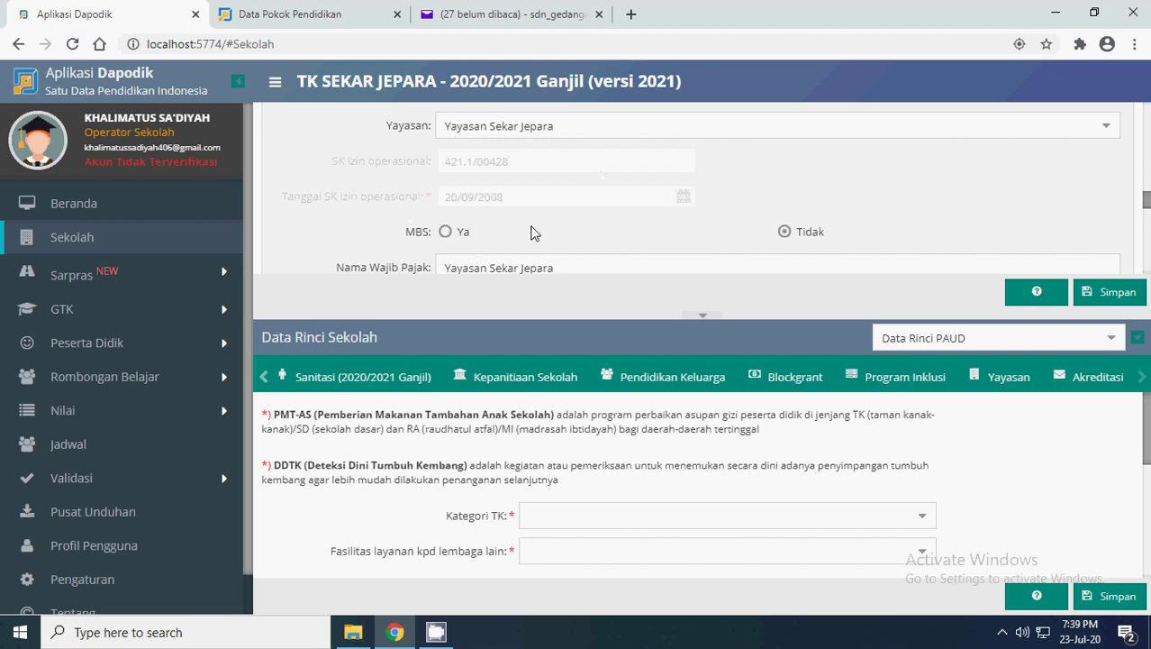
left_click(448, 232)
left_click(786, 232)
left_click(444, 233)
scroll(590, 217, "down", 1)
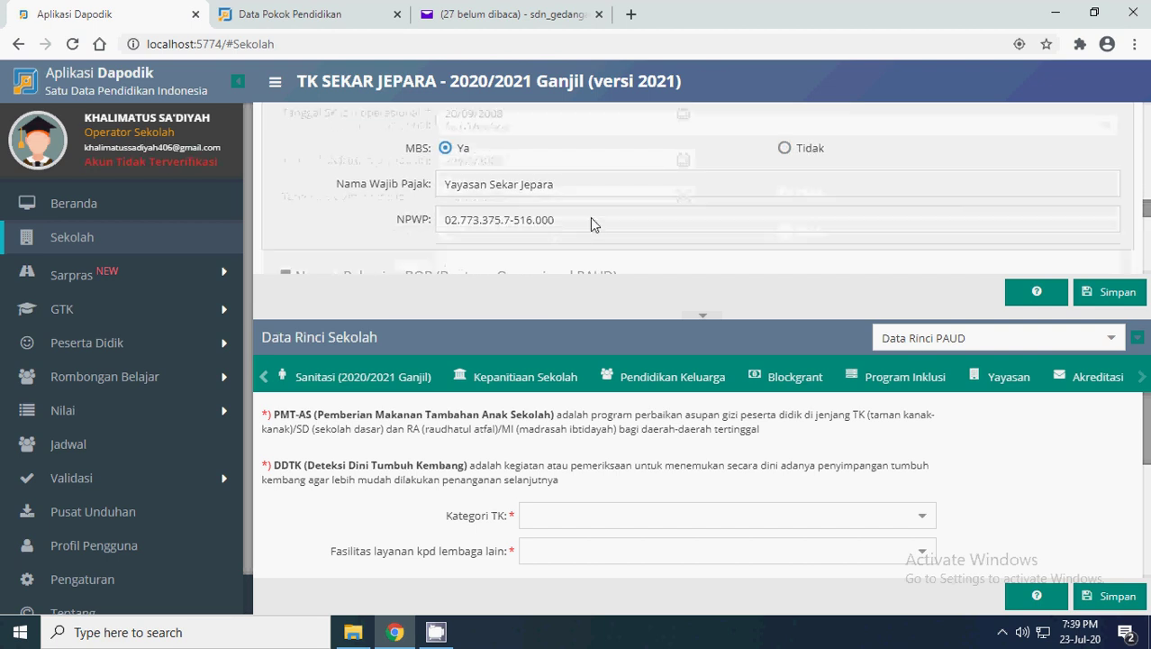
- Select the NPWP number and taxpayer name, leaving the tax details unchanged
left_click_drag(566, 218, 369, 222)
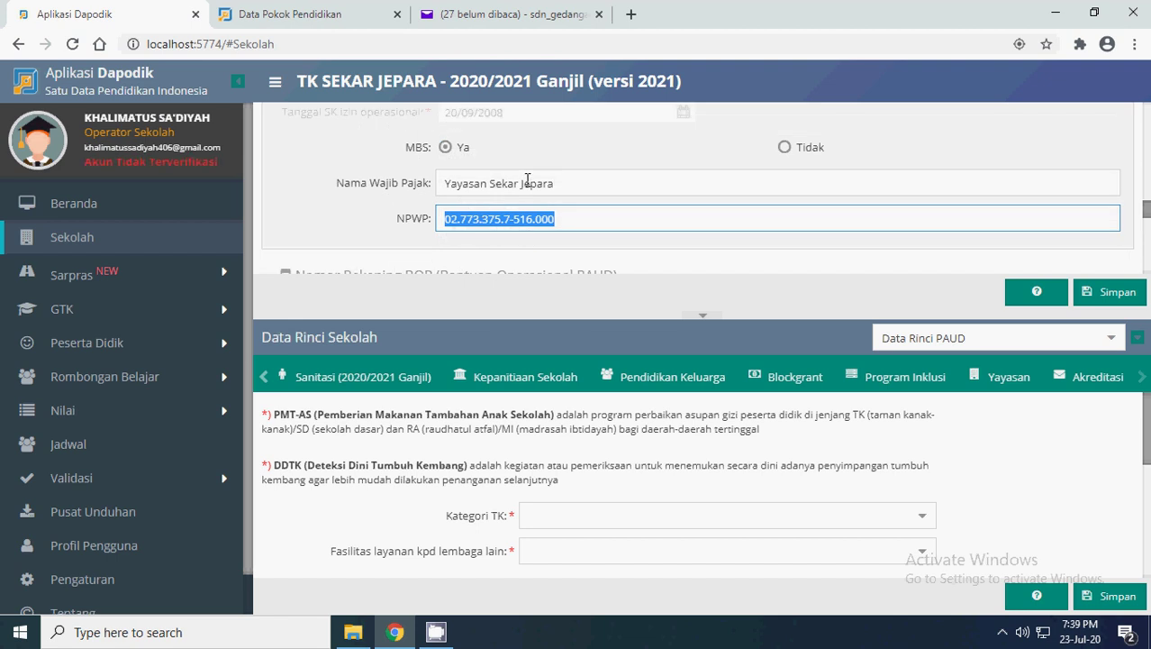
left_click(441, 182)
left_click_drag(442, 182, 602, 183)
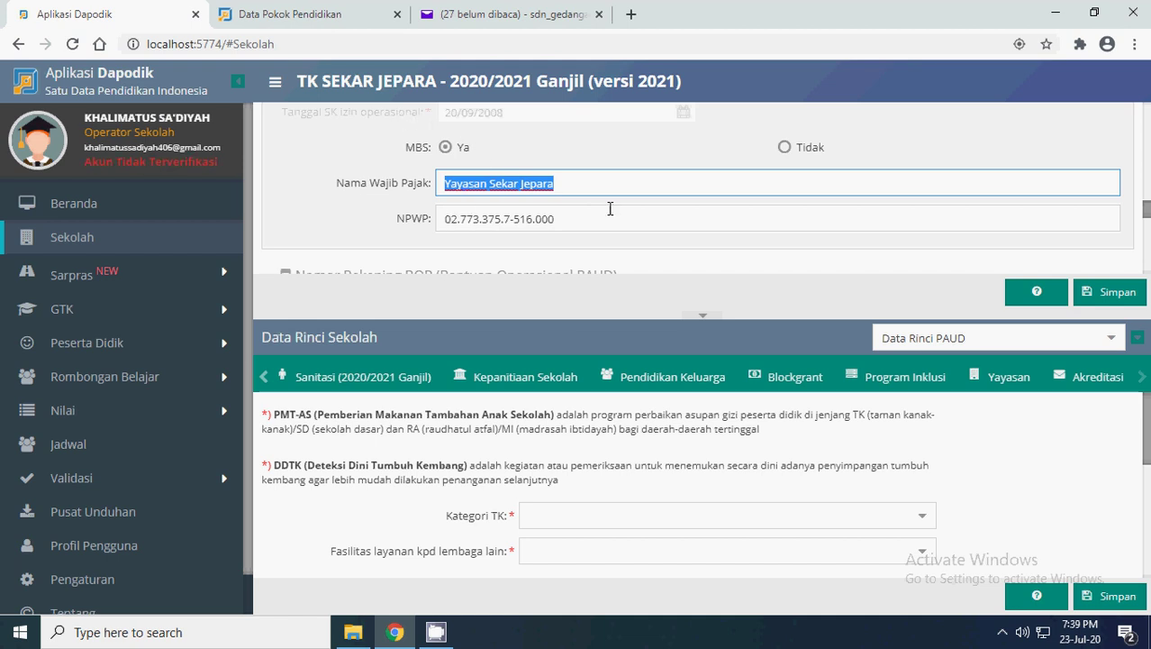
scroll(610, 208, "down", 1)
scroll(610, 208, "down", 2)
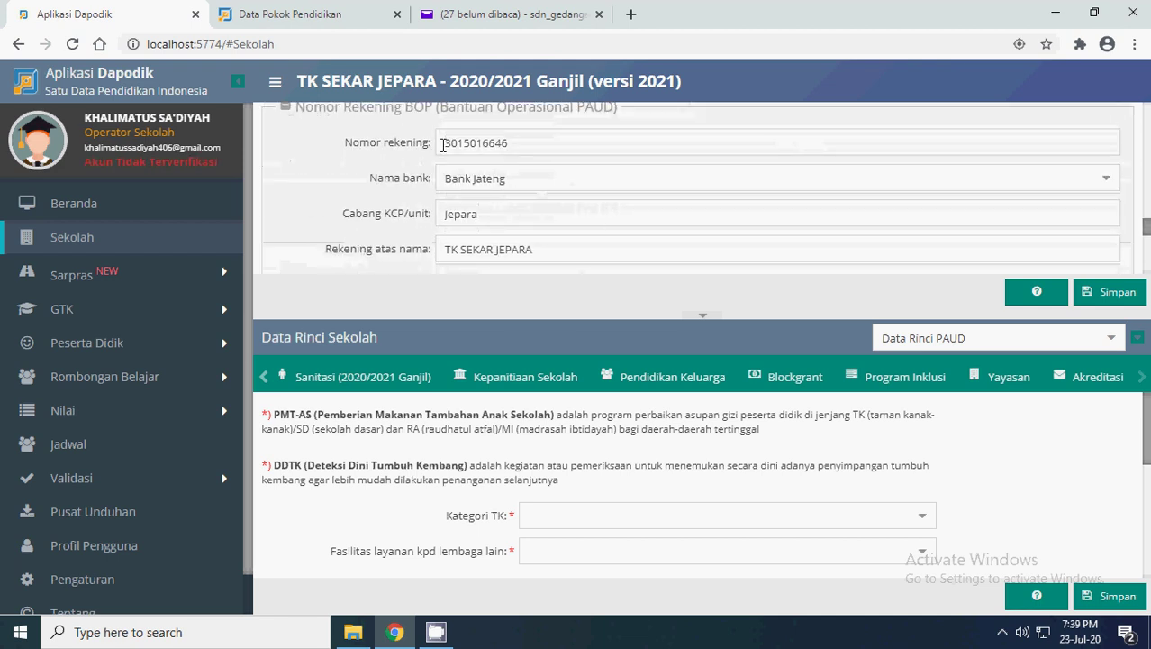
- Select the BOP bank account number, leaving it unchanged
left_click_drag(446, 146, 582, 147)
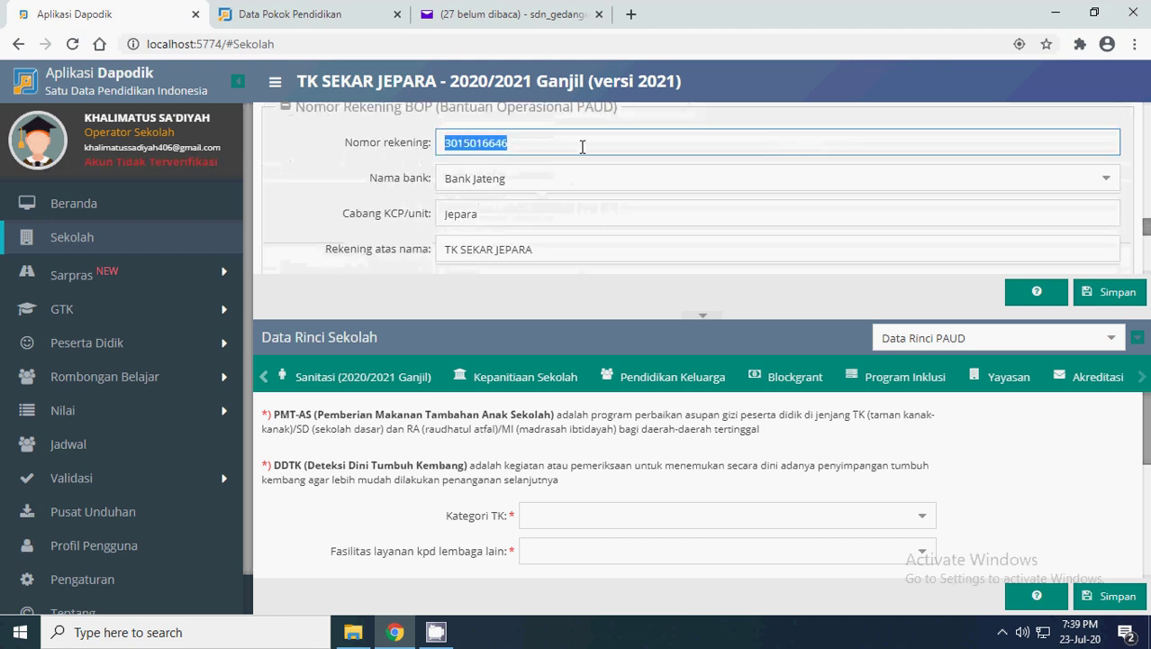
scroll(534, 202, "up", 2)
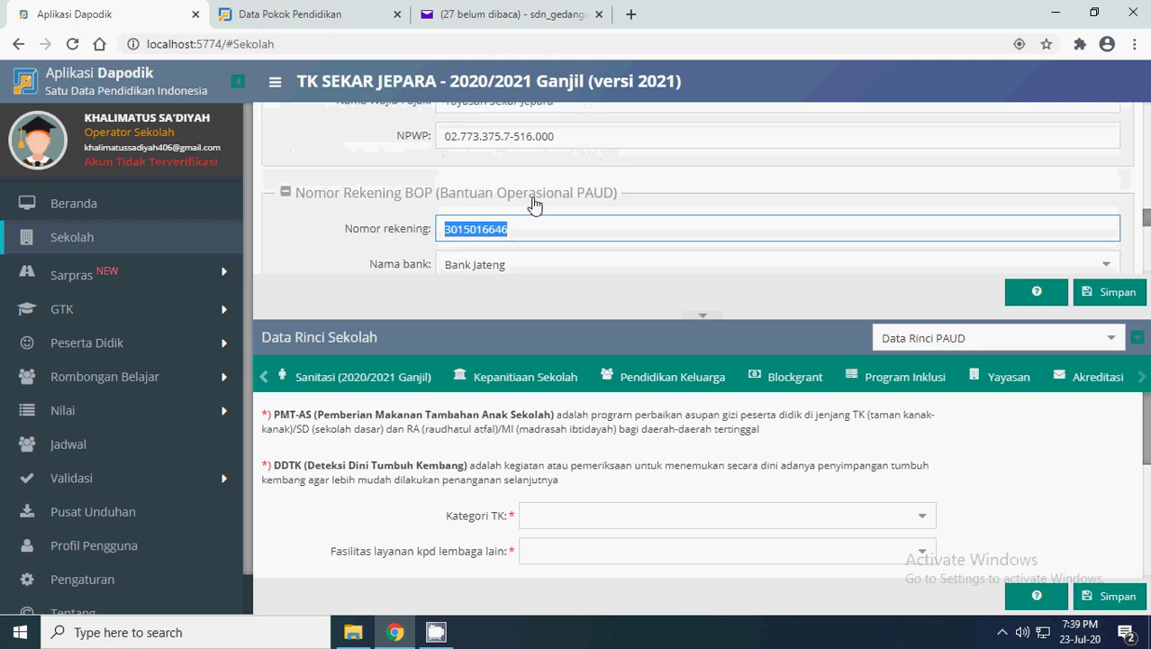
scroll(535, 204, "down", 2)
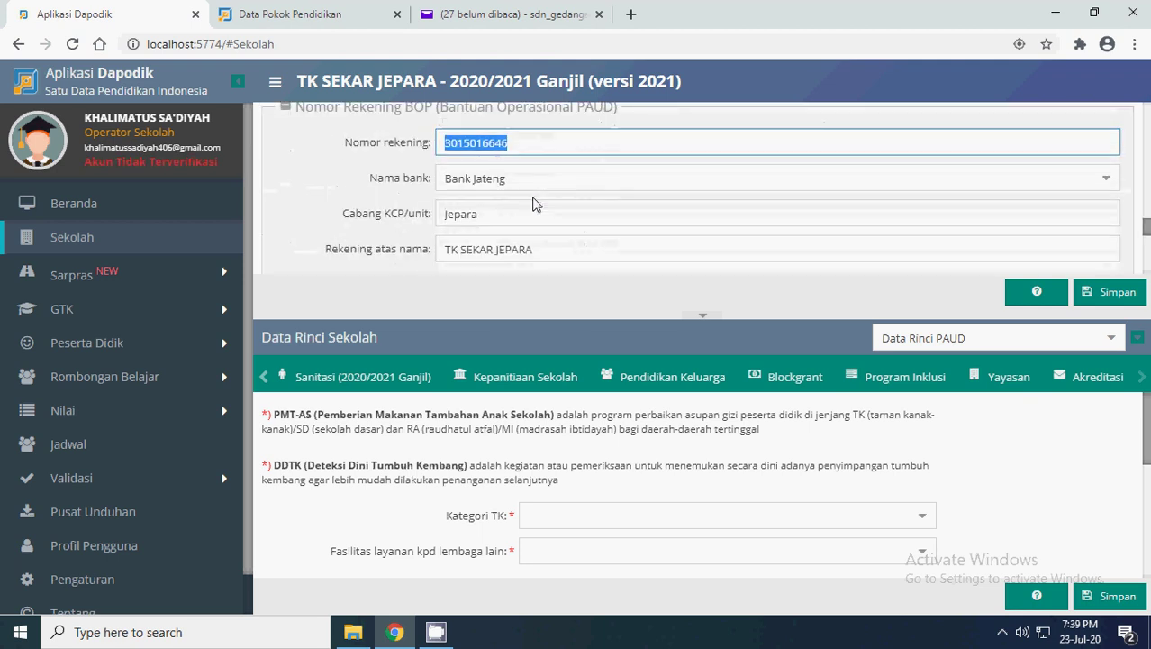
scroll(534, 204, "down", 1)
scroll(535, 204, "up", 1)
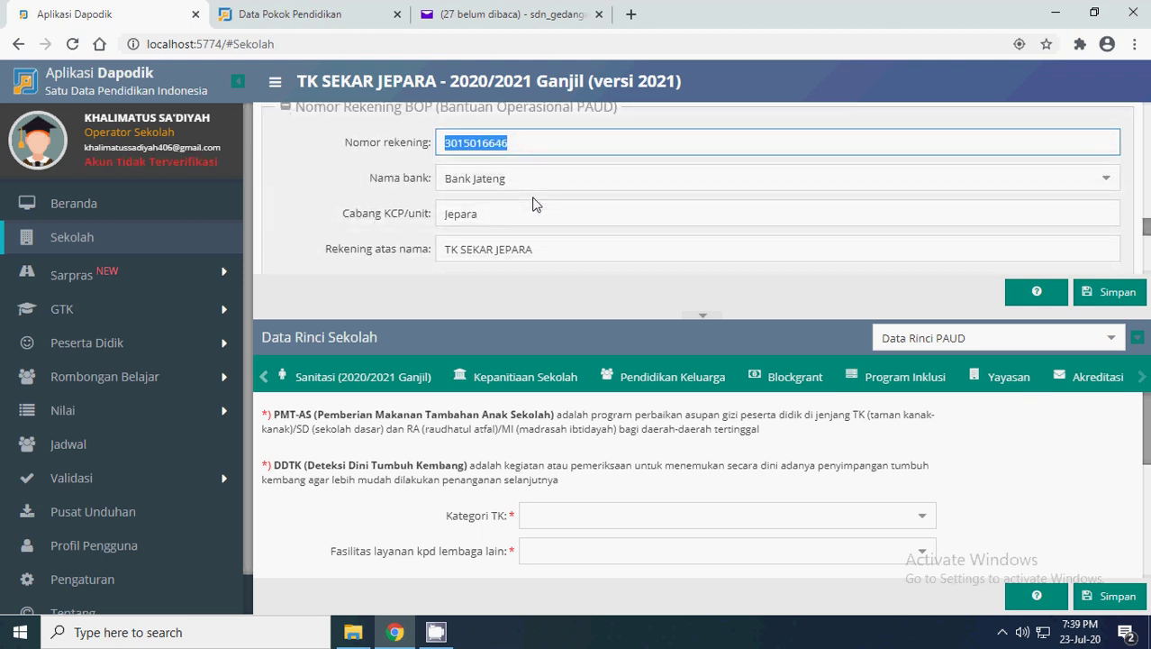
scroll(532, 203, "up", 1)
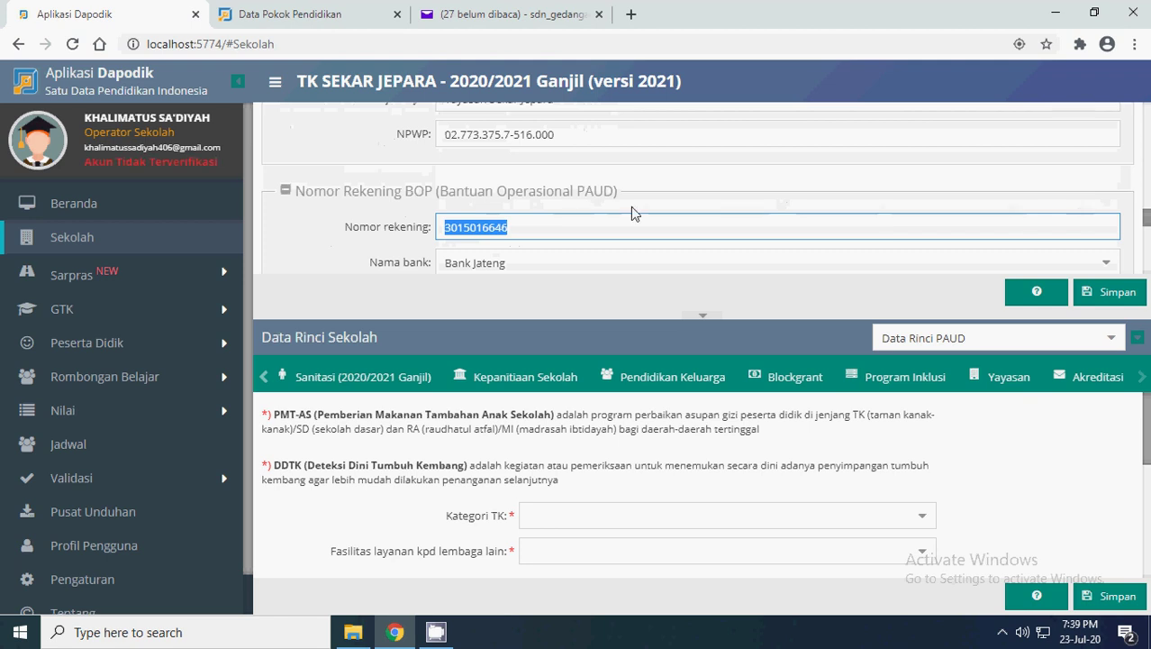
scroll(547, 214, "down", 1)
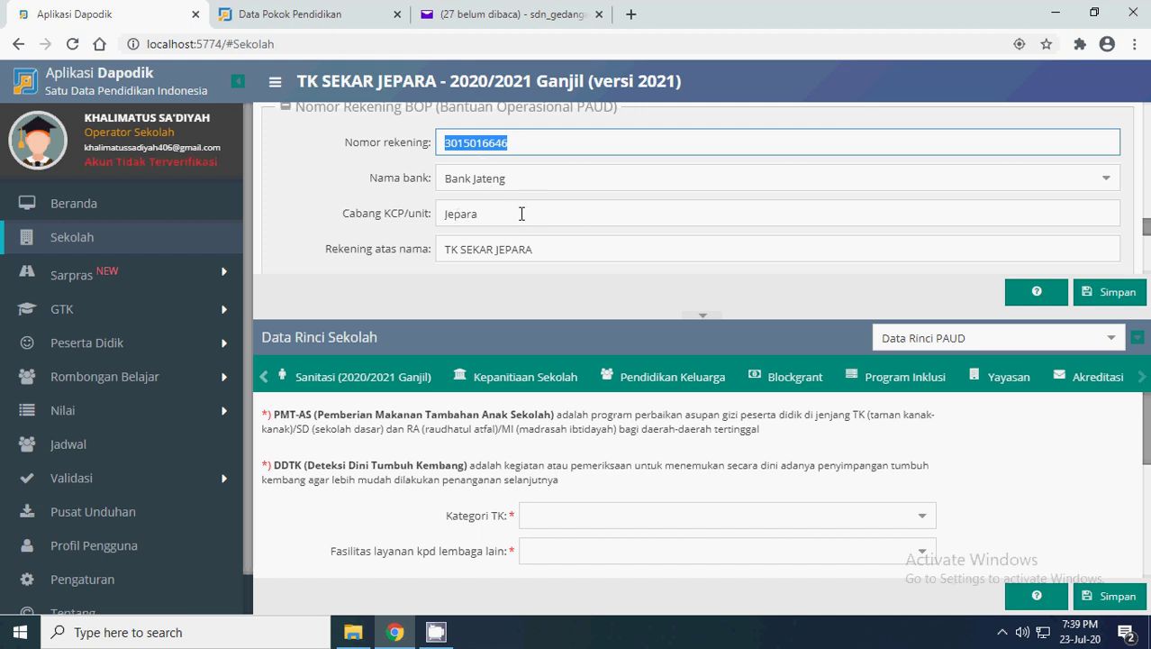
scroll(585, 257, "down", 3)
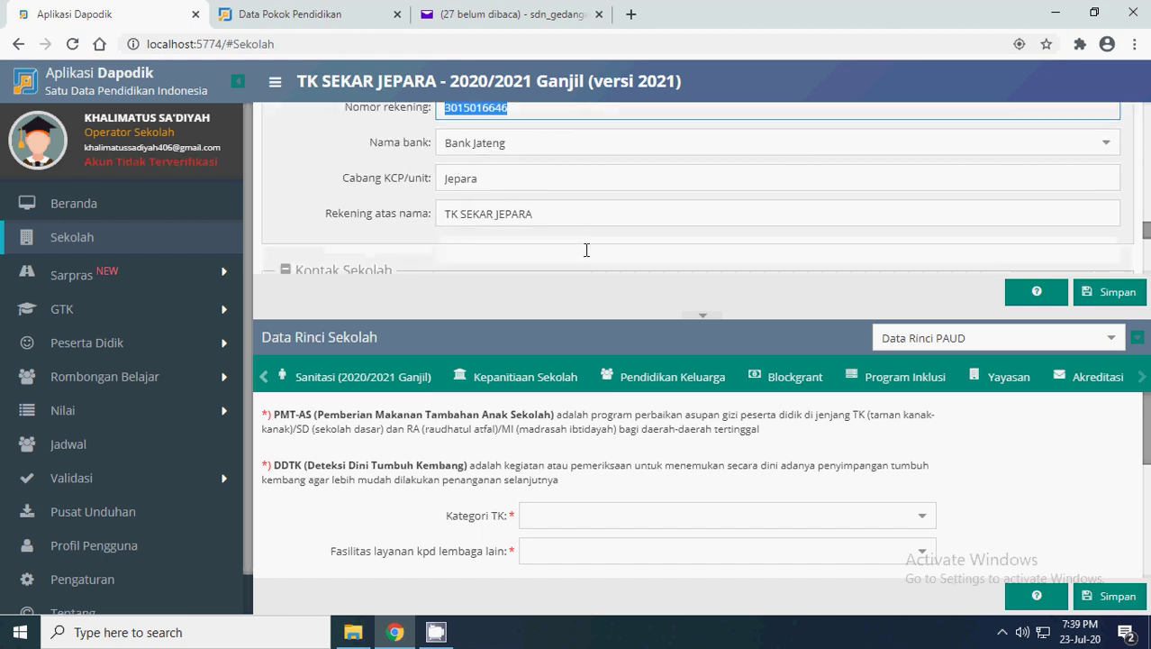
scroll(585, 257, "up", 1)
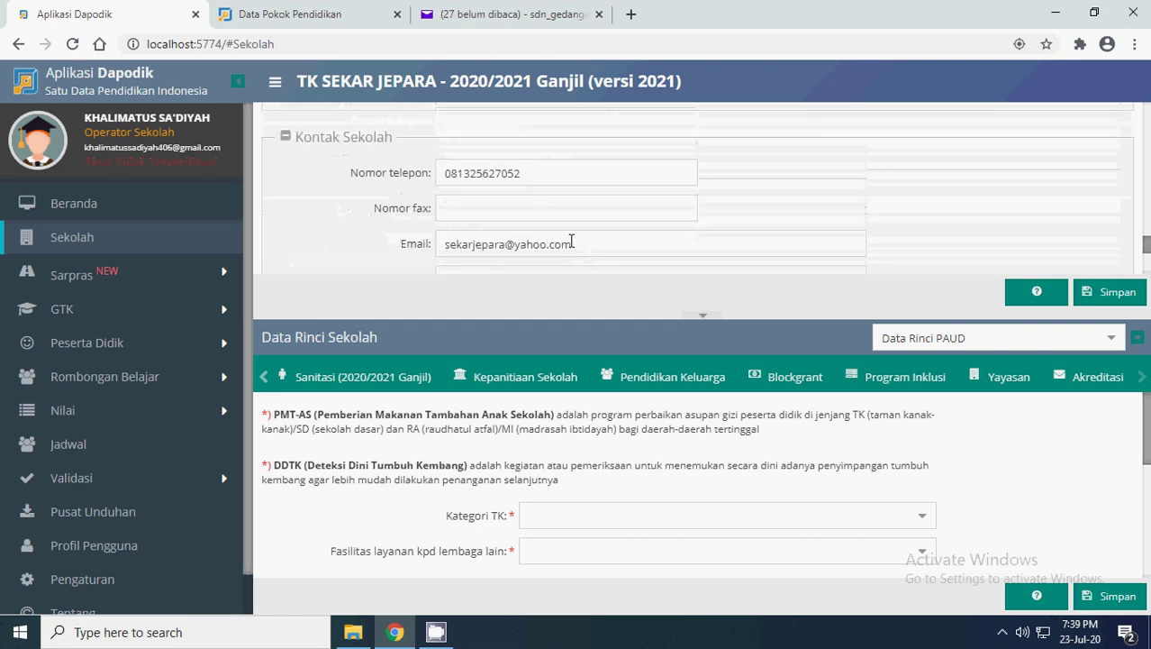
- Overwrite the phone number with 0000, undo to restore it, then select the school e-mail
left_click(552, 171)
type("0000")
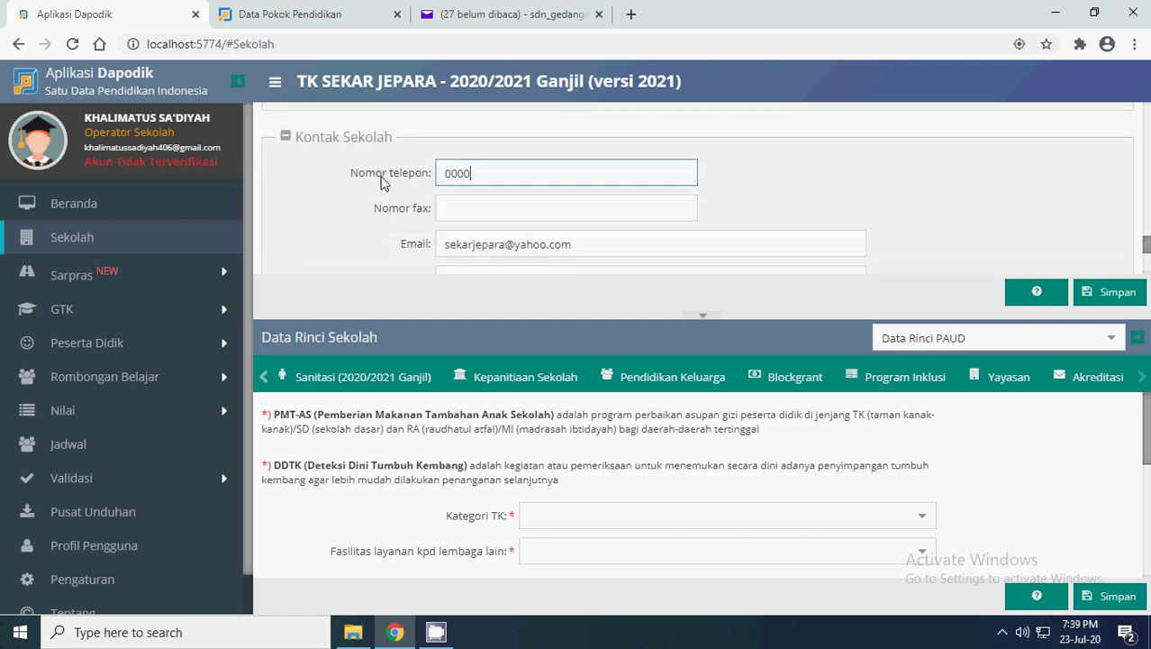
key("ctrl+z")
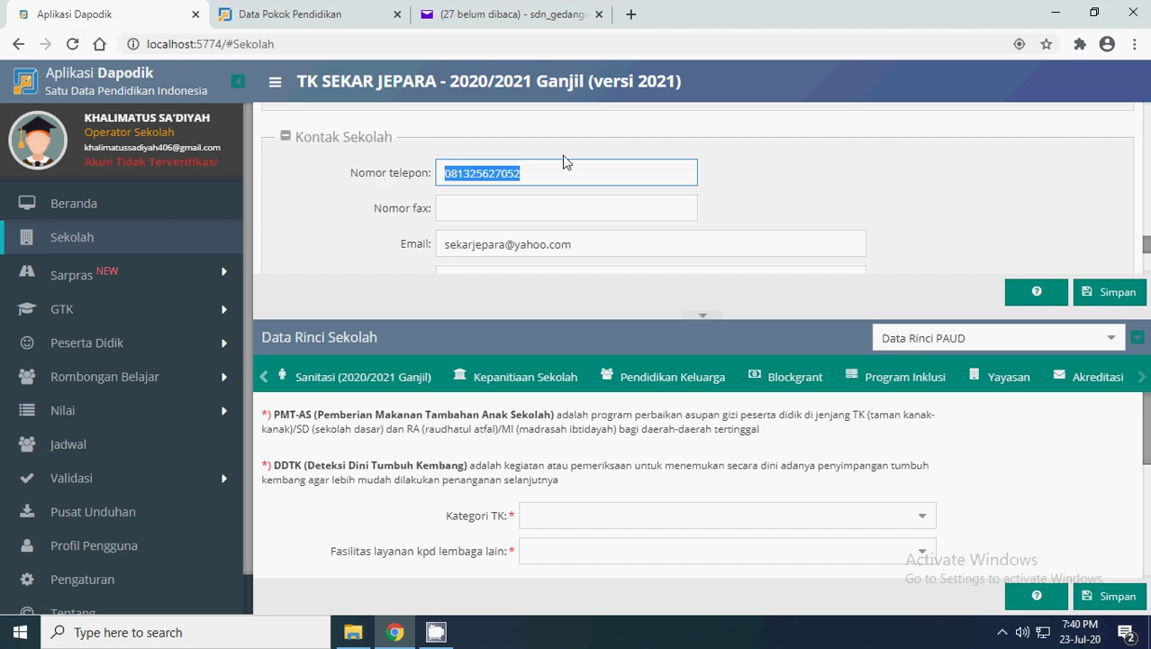
scroll(541, 173, "down", 1)
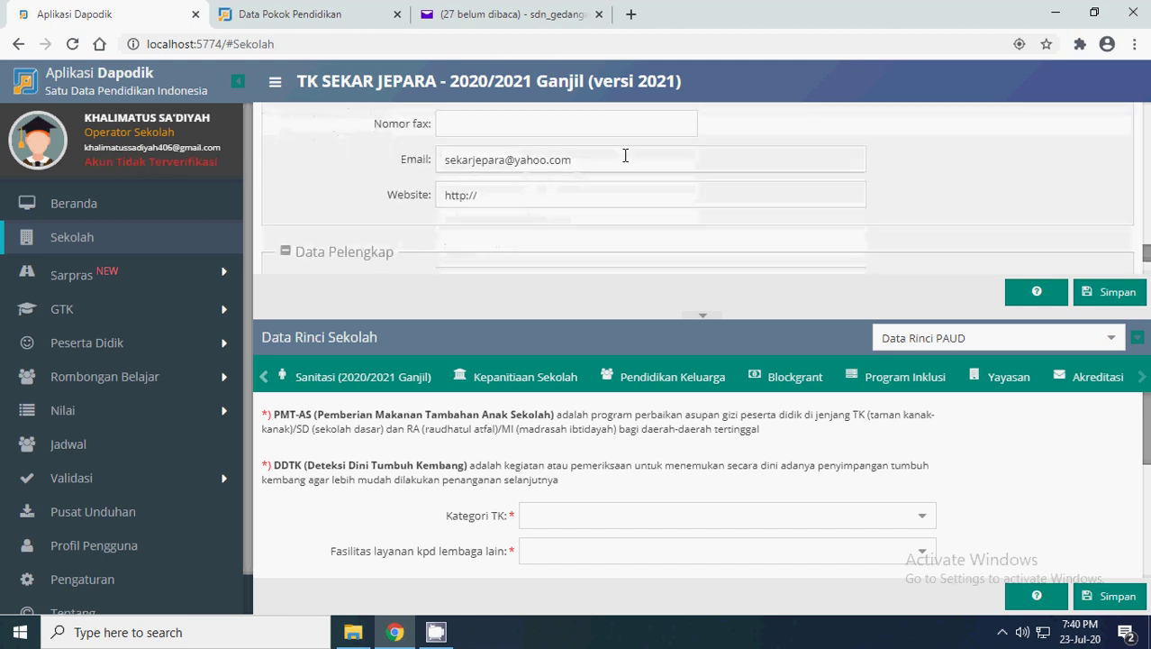
left_click_drag(625, 156, 397, 164)
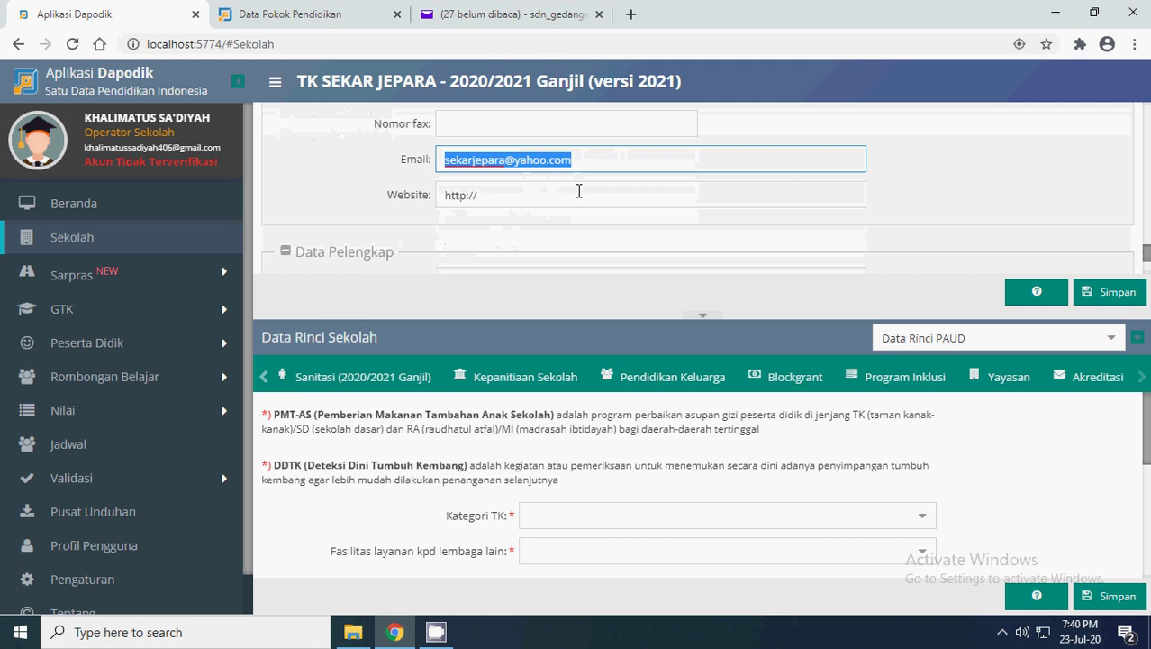
scroll(580, 191, "down", 1)
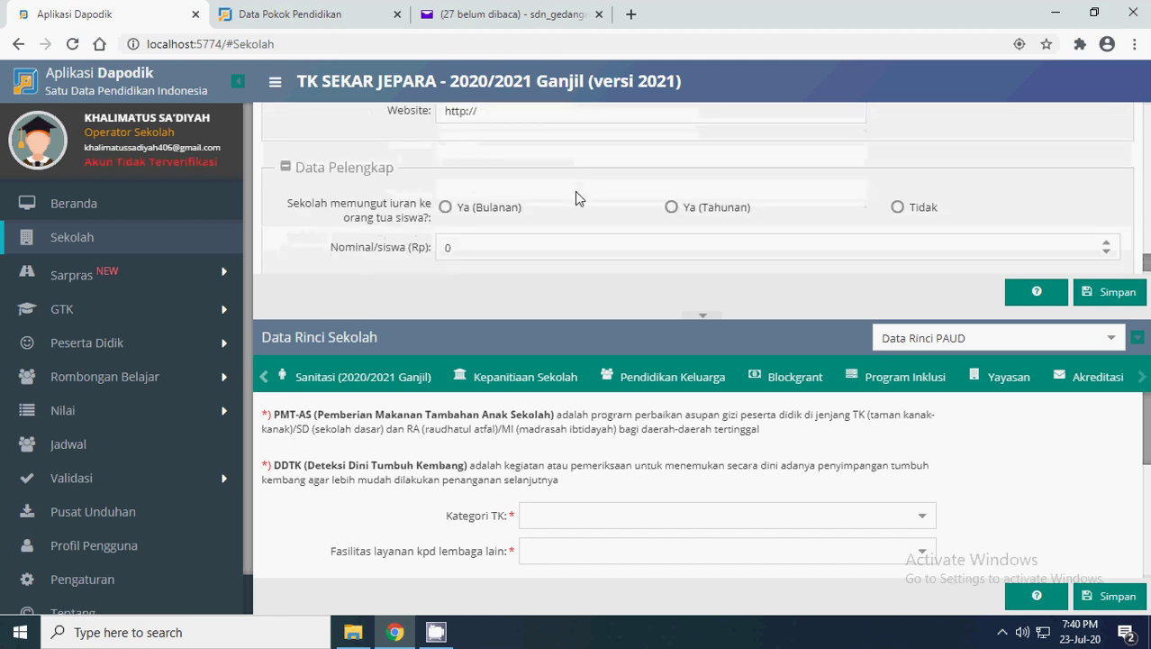
- Answer Tidak to the parent fee question after trying monthly and yearly options, then save
scroll(450, 181, "down", 1)
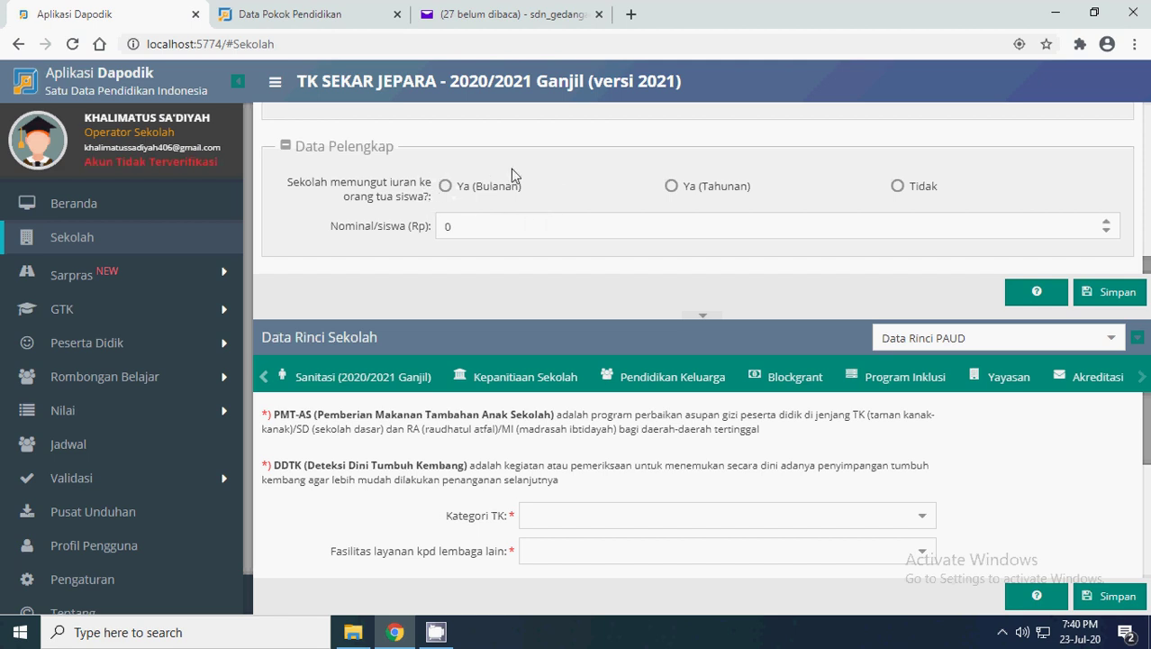
left_click_drag(733, 171, 752, 195)
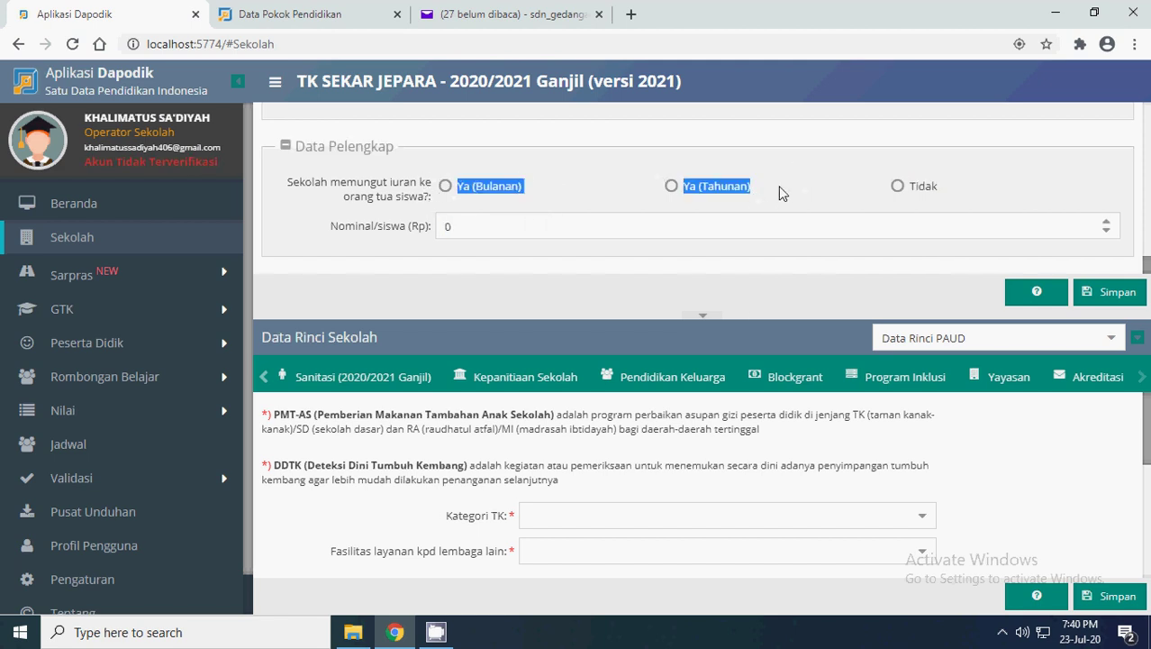
left_click(778, 185)
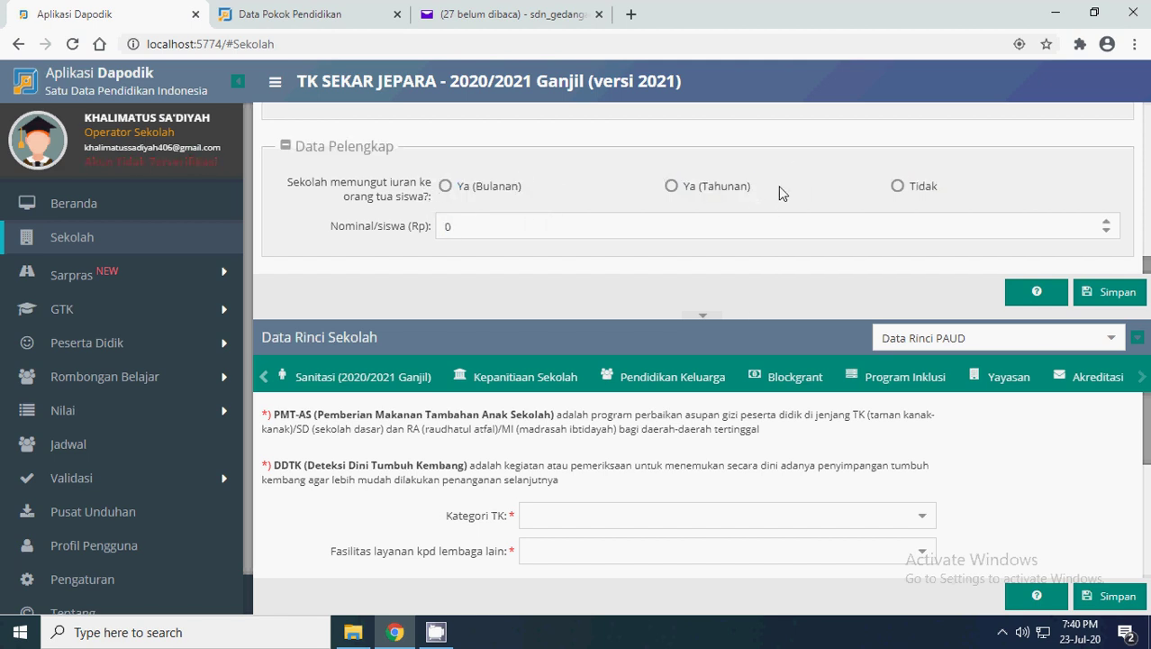
left_click(899, 187)
left_click(445, 187)
left_click(455, 219)
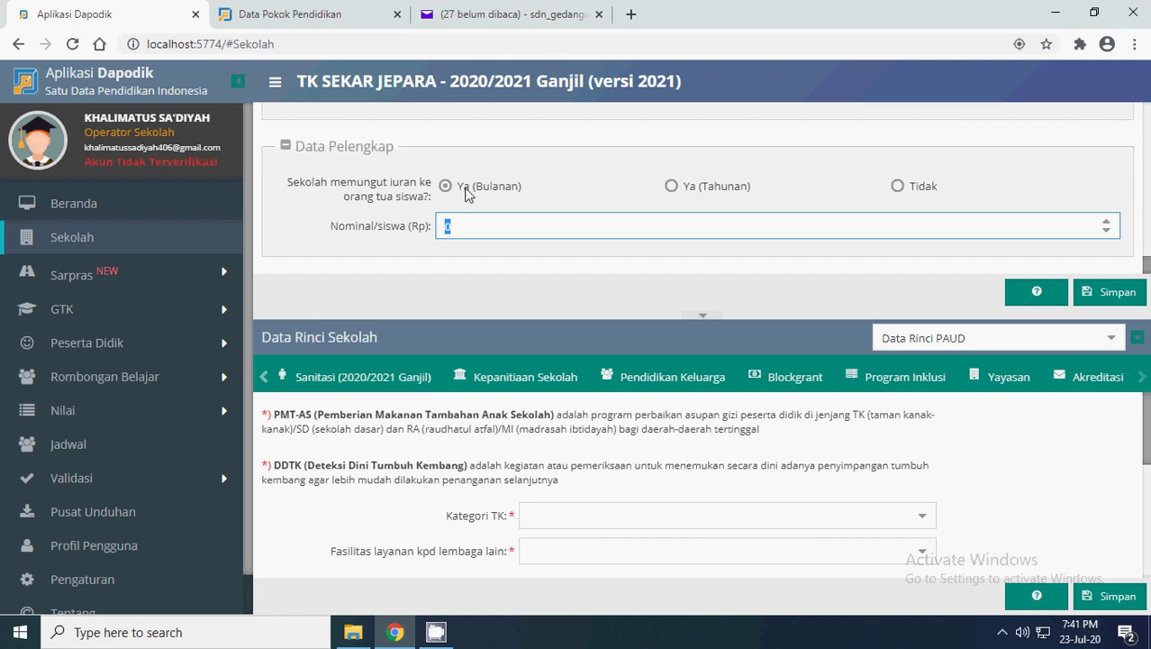
left_click(673, 186)
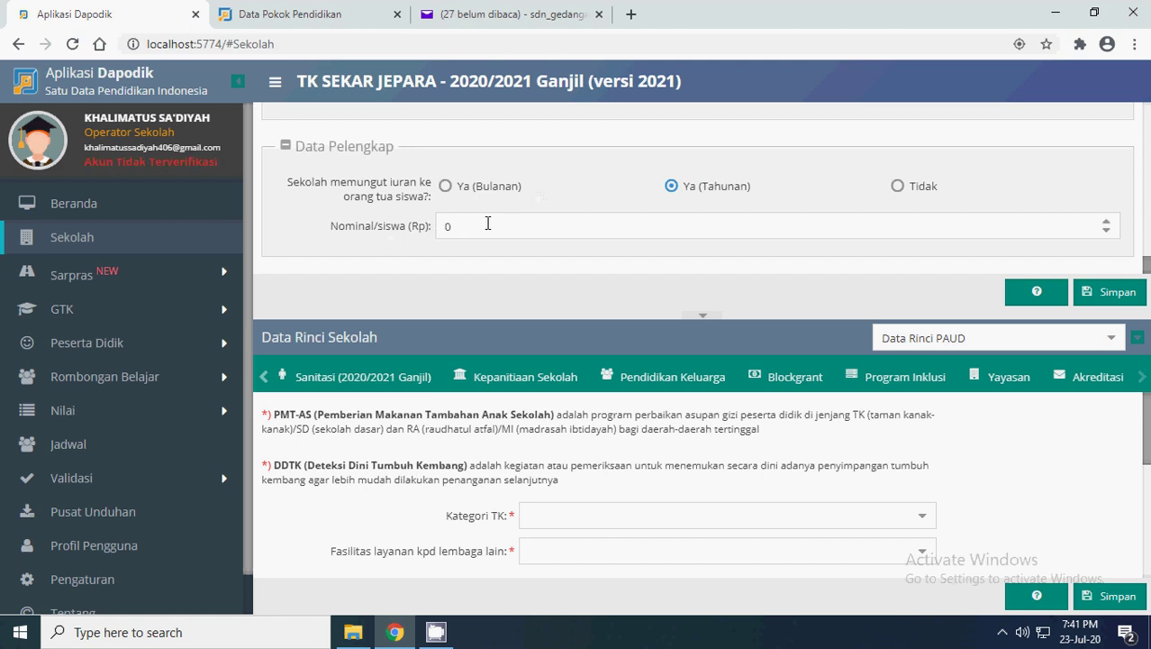
double_click(446, 232)
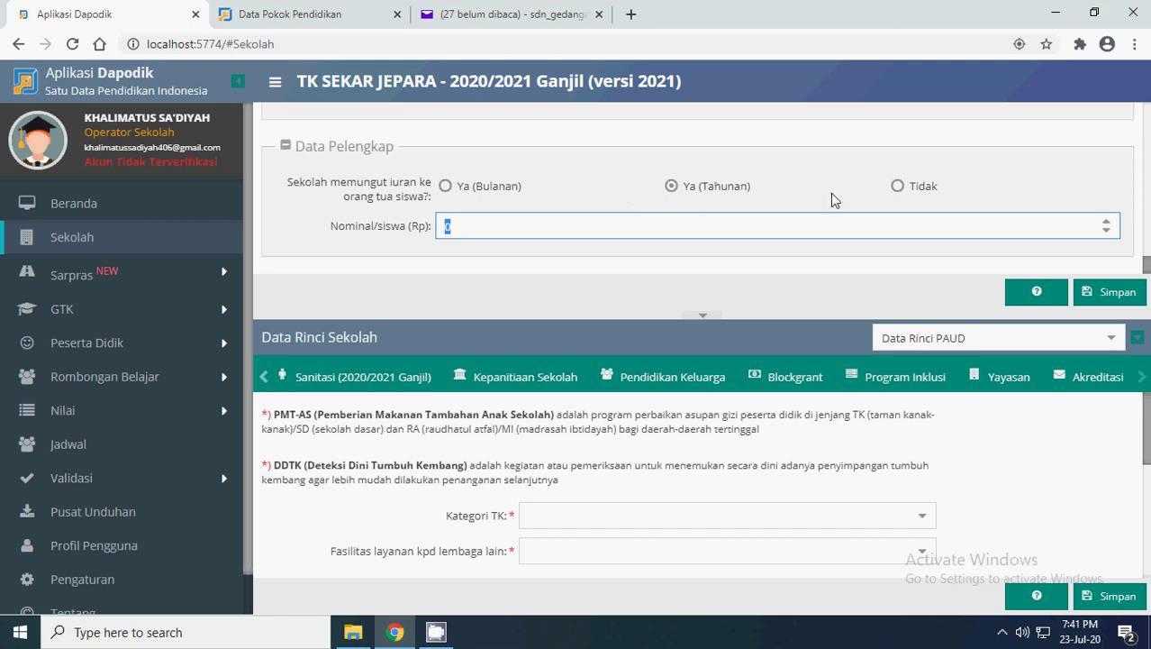
left_click(898, 186)
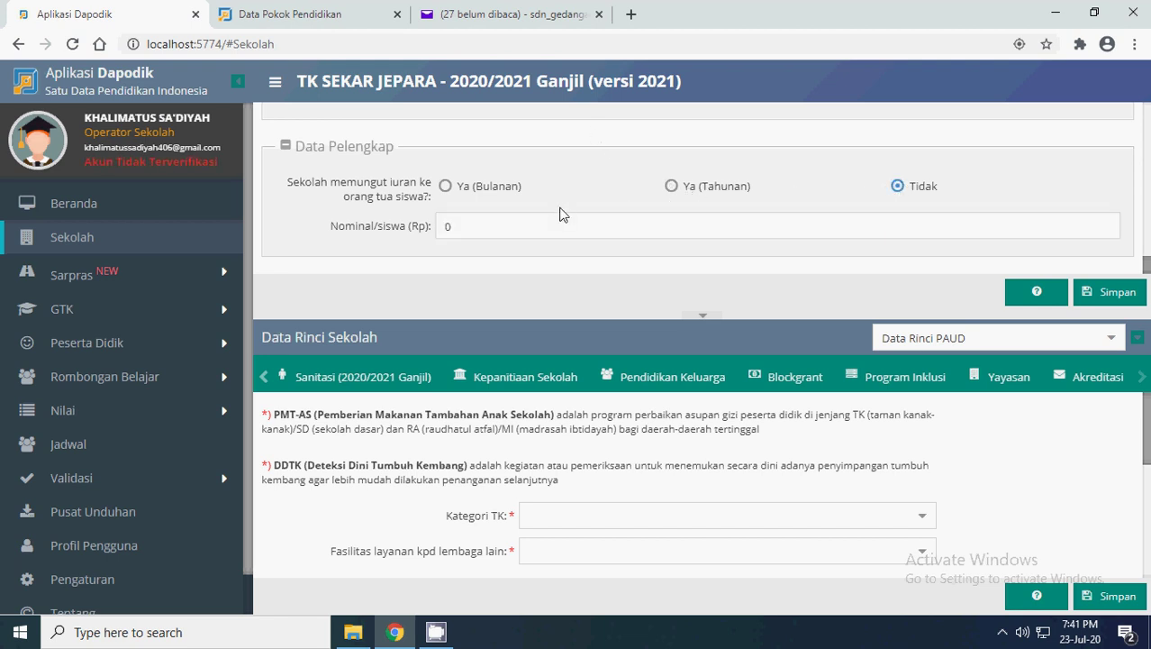
left_click(1115, 292)
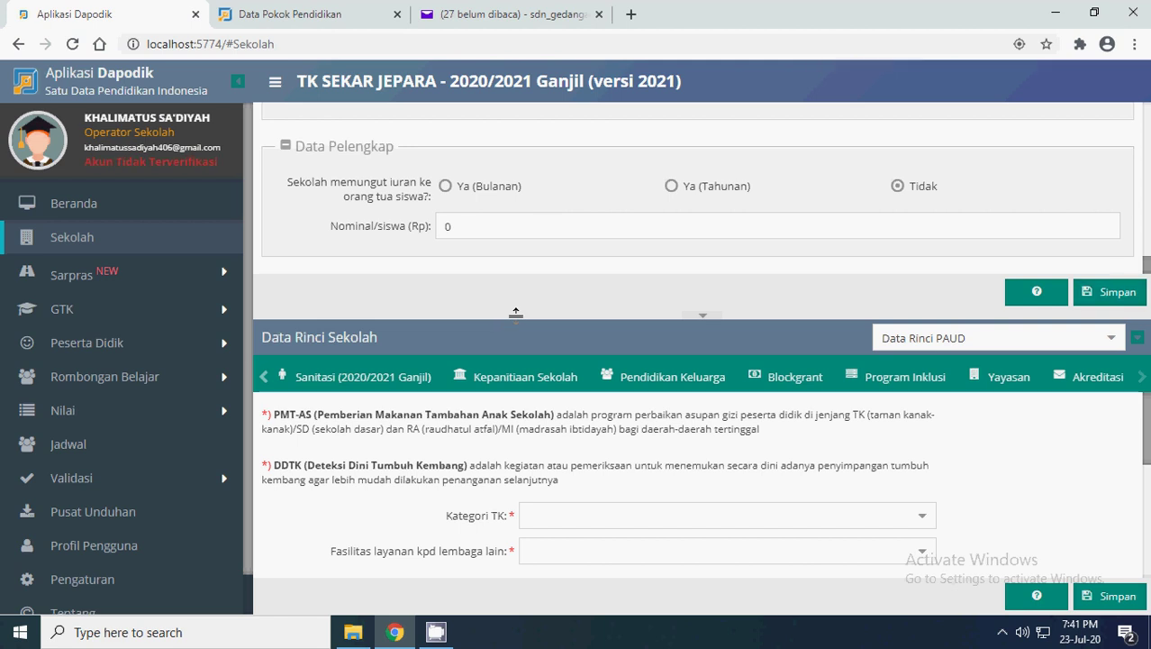
- Enlarge the Data Rinci Sekolah panel and shift its tabs left to Data Rinci PAUD
left_click_drag(516, 312, 518, 250)
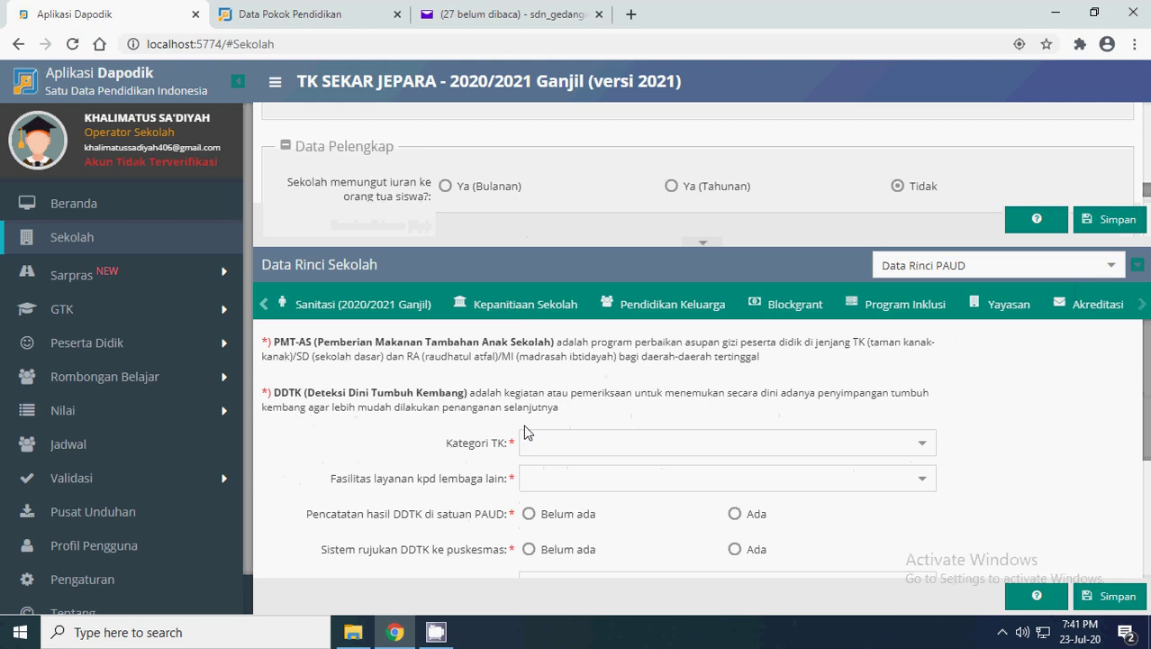
mouse_move(537, 238)
left_mouse_down()
mouse_move(533, 338)
mouse_move(524, 242)
left_mouse_up()
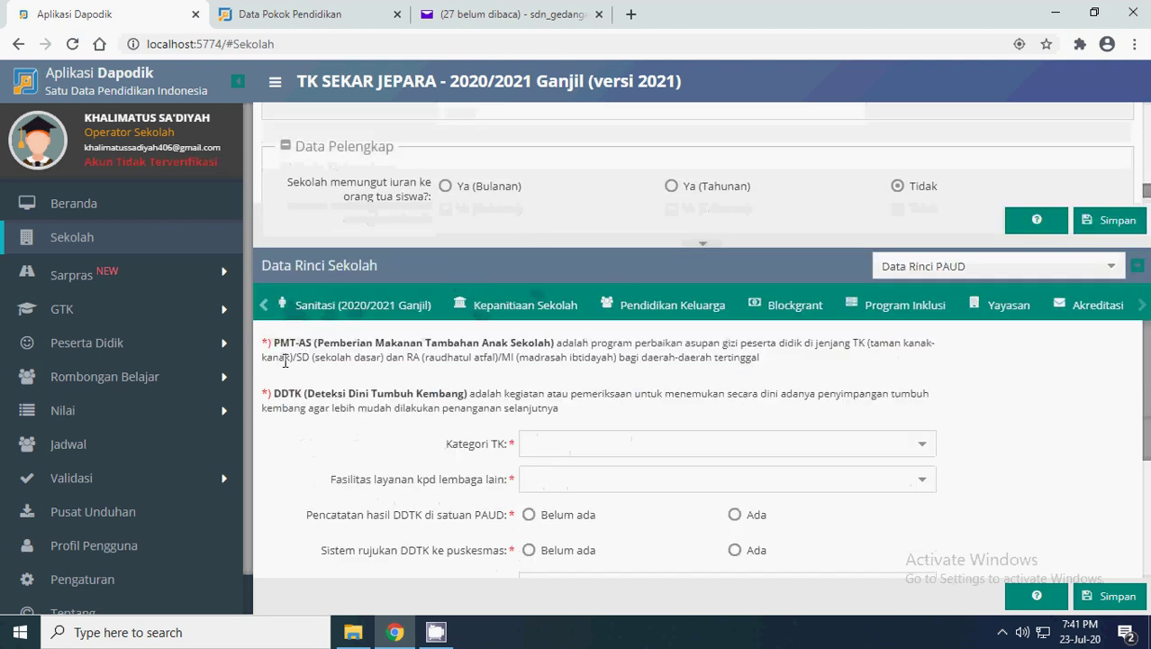
left_click(262, 306)
left_click(262, 308)
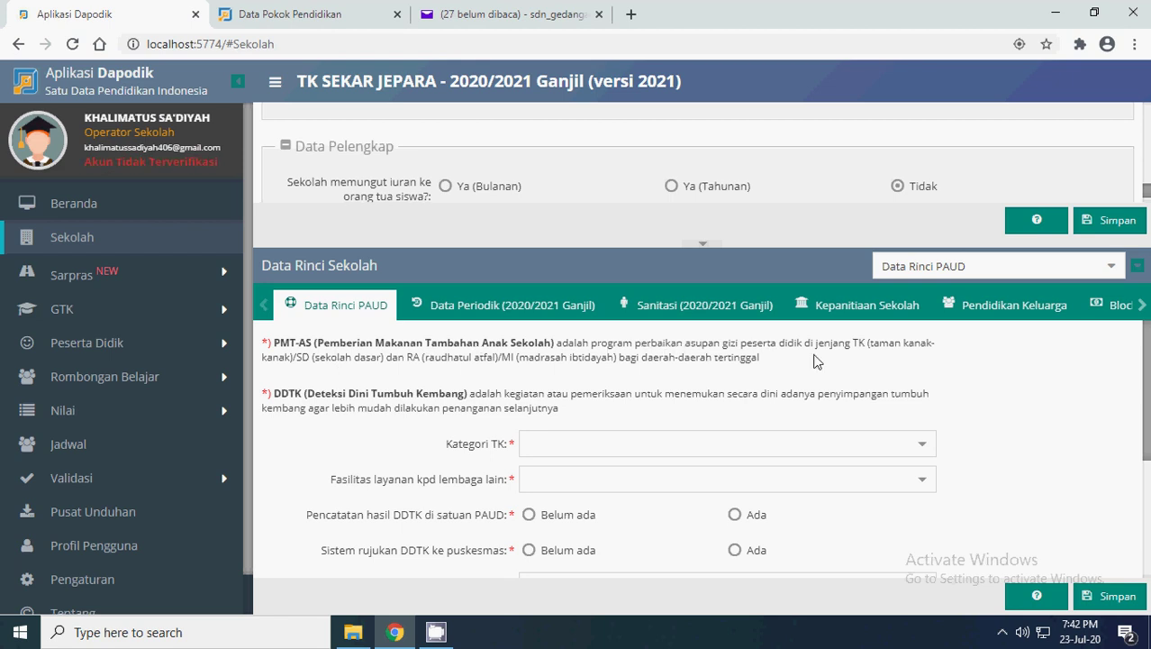
- Set Kategori TK to TK Biasa, correcting an initial TK Pembina choice
scroll(657, 378, "down", 1)
scroll(352, 383, "up", 1)
left_click(929, 457)
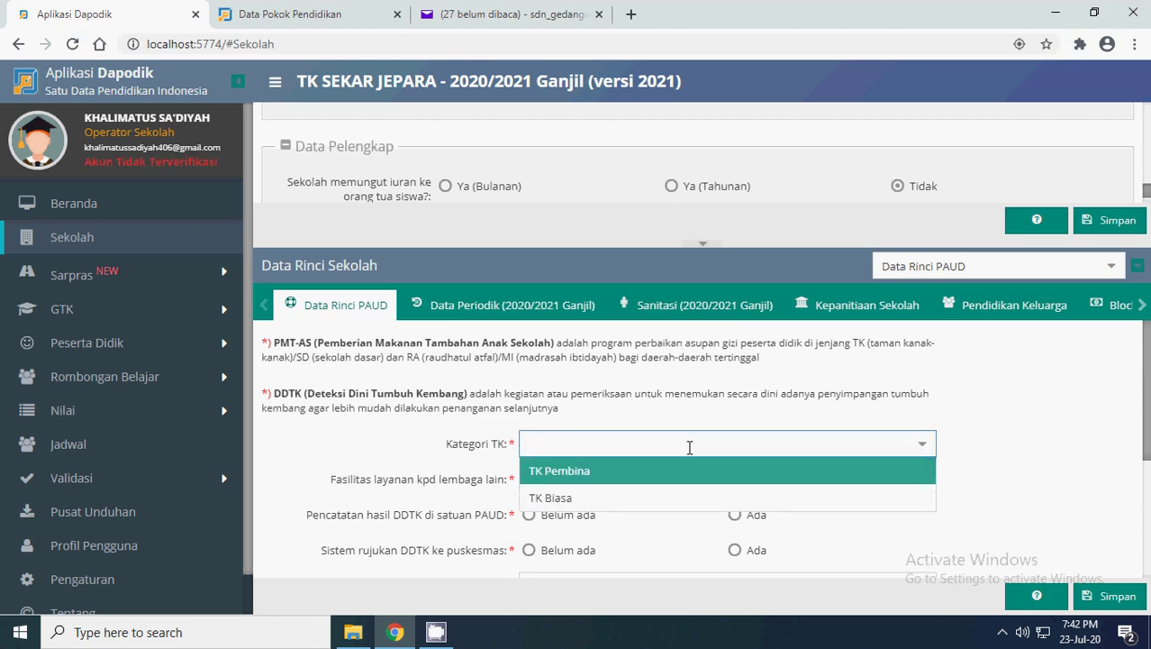
left_click(567, 470)
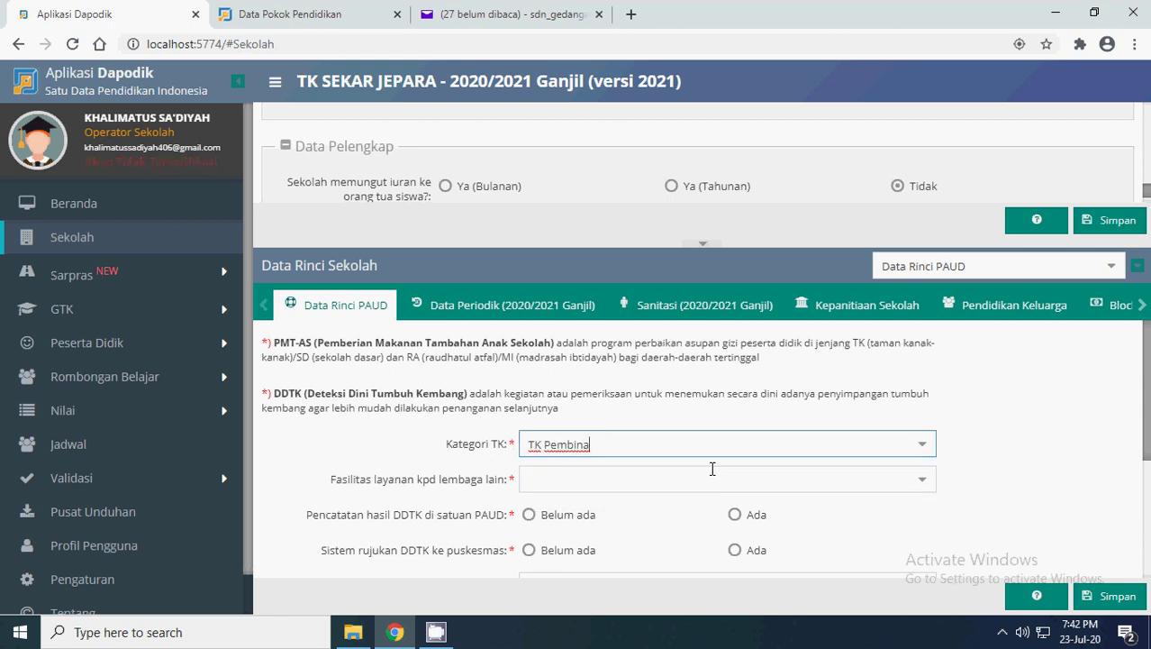
left_click(922, 443)
left_click(585, 498)
- Set Fasilitas layanan to Tidak Ada and answer Ada to both DDTK questions
scroll(811, 442, "down", 1)
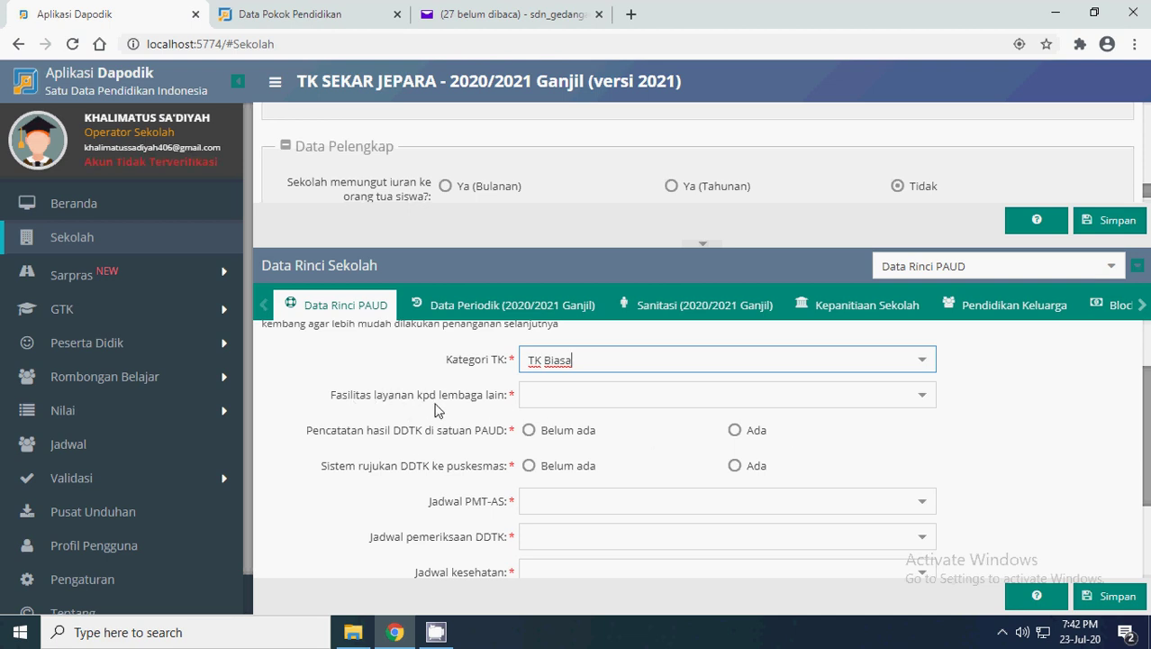
left_click(924, 399)
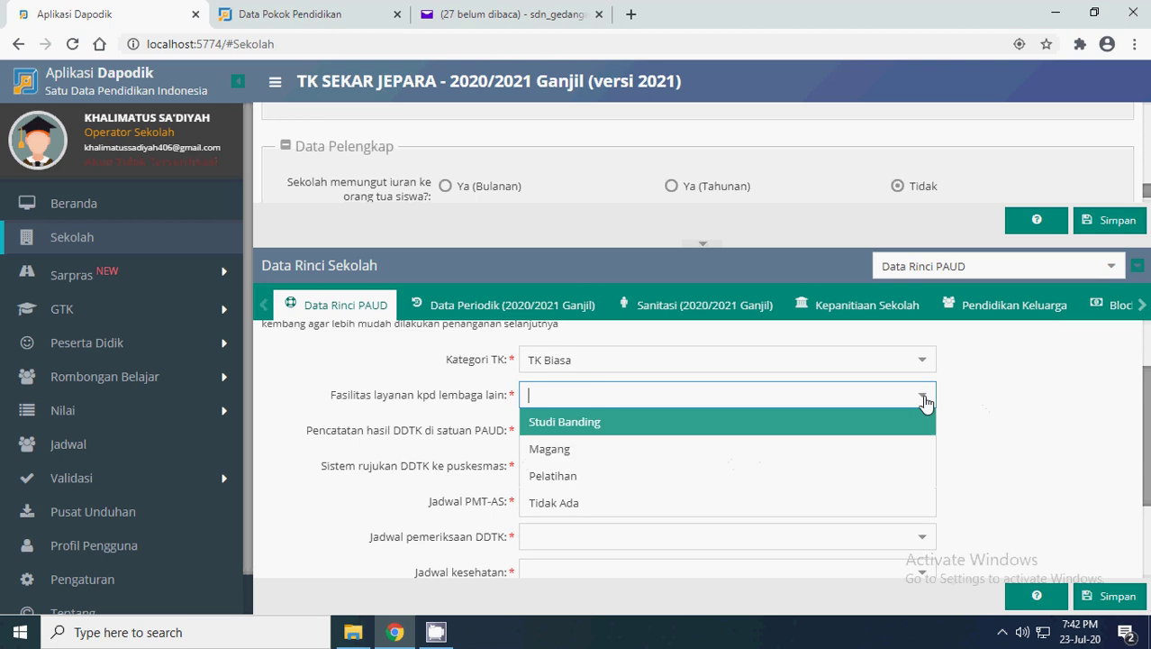
left_click(554, 503)
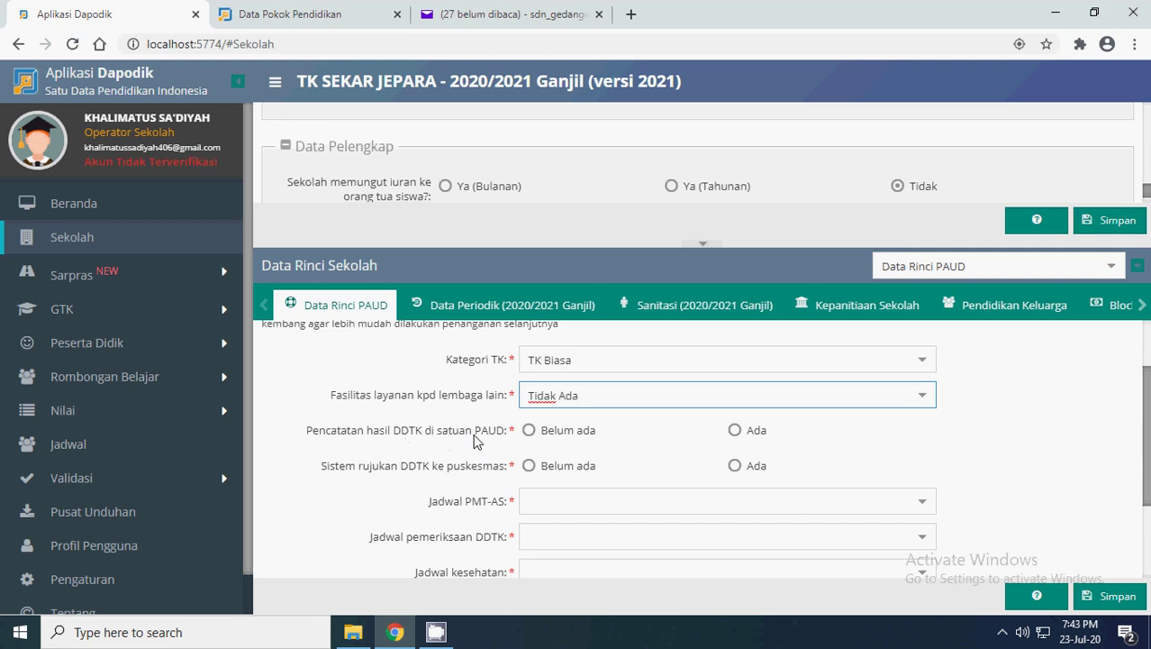
left_click(735, 430)
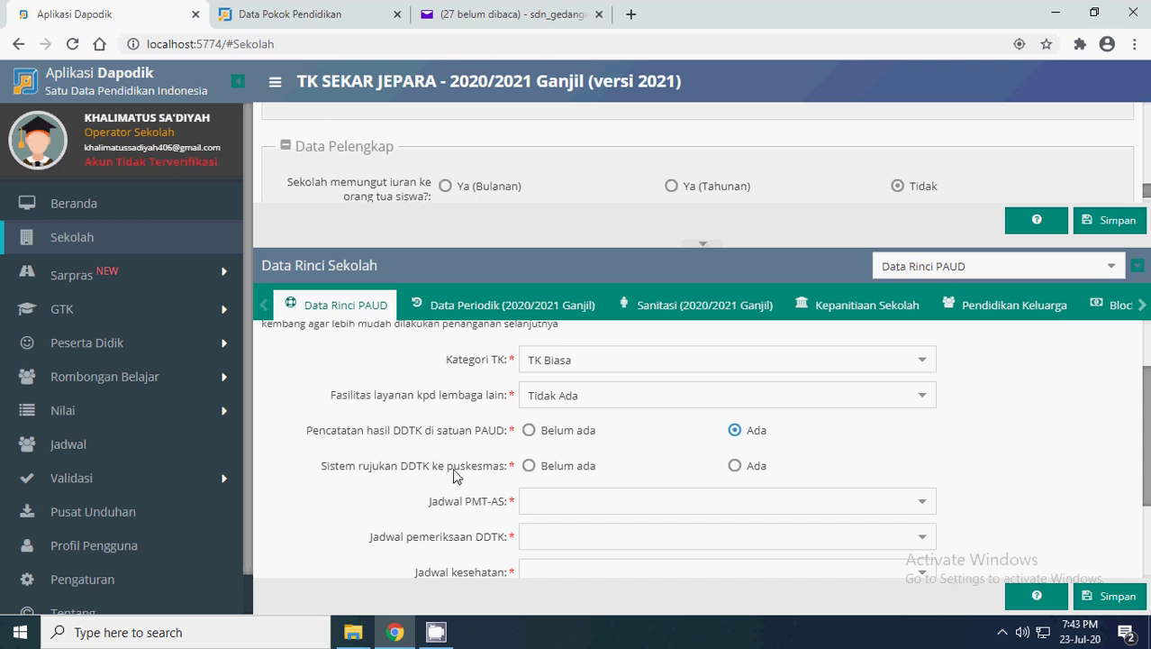
left_click(735, 465)
scroll(823, 439, "down", 1)
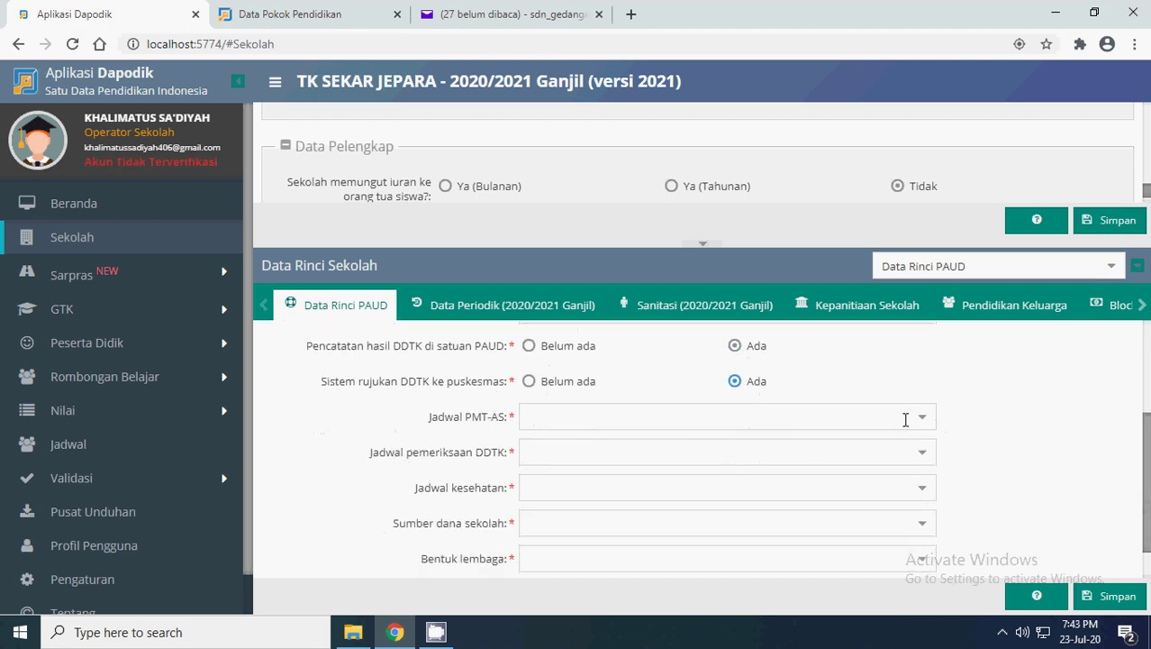
scroll(758, 469, "up", 1)
scroll(758, 469, "up", 2)
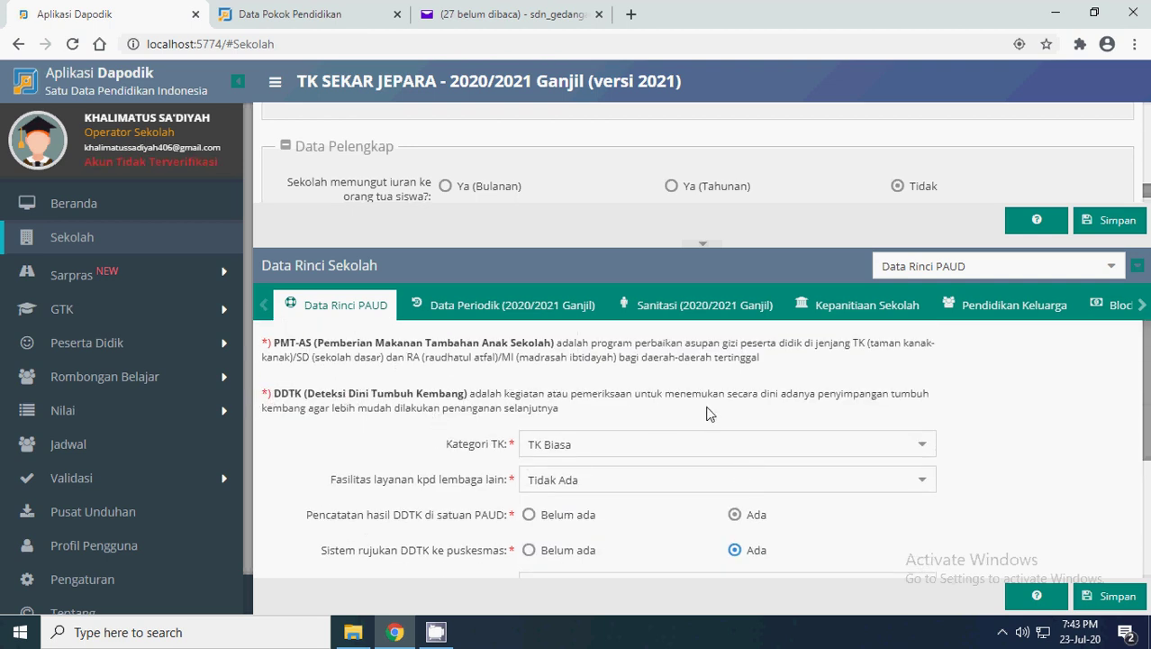
- Set PMT-AS and DDTK examinations to Tiga bulan sekali and health schedule to Satu bulan sekali
scroll(709, 412, "down", 2)
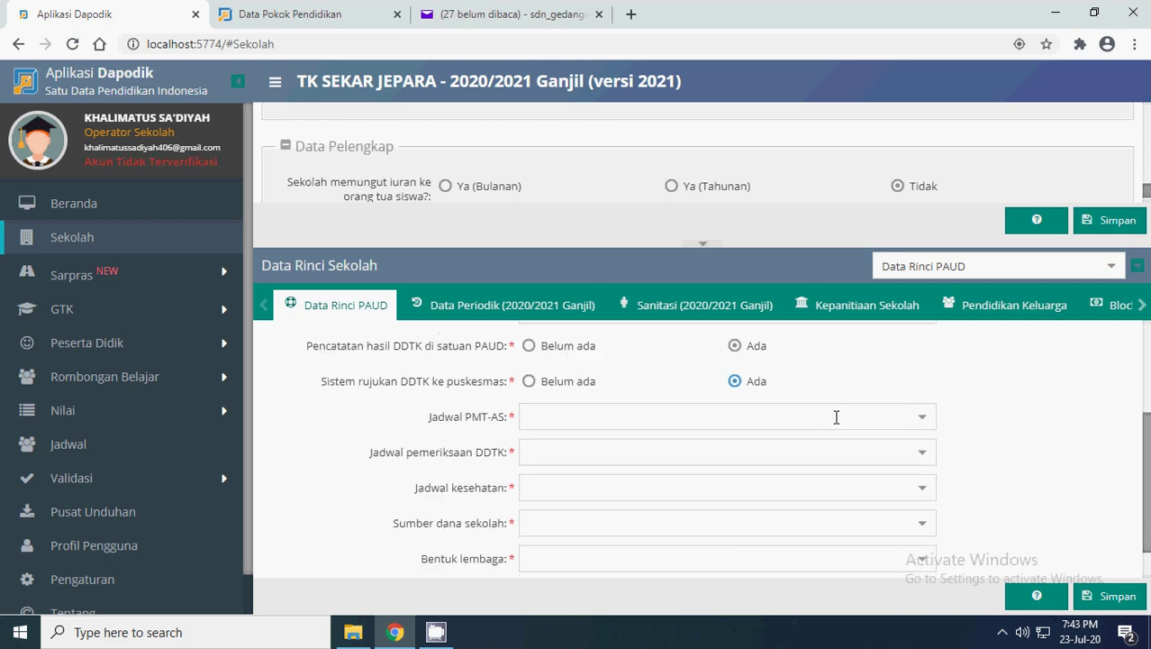
left_click(920, 421)
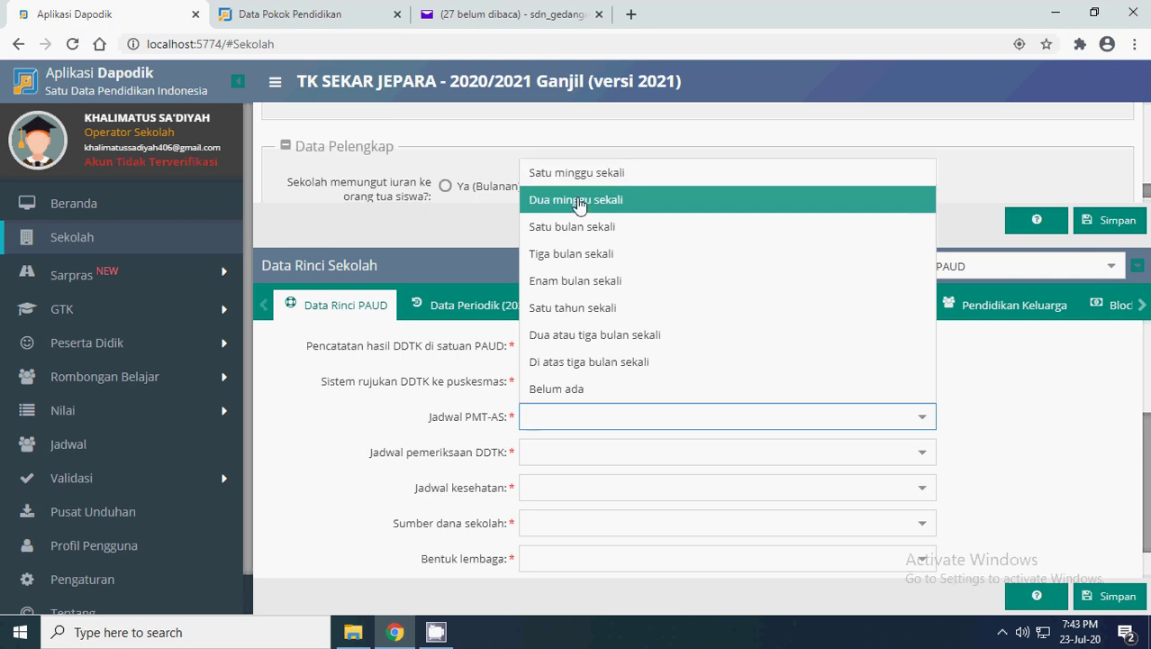
left_click(595, 254)
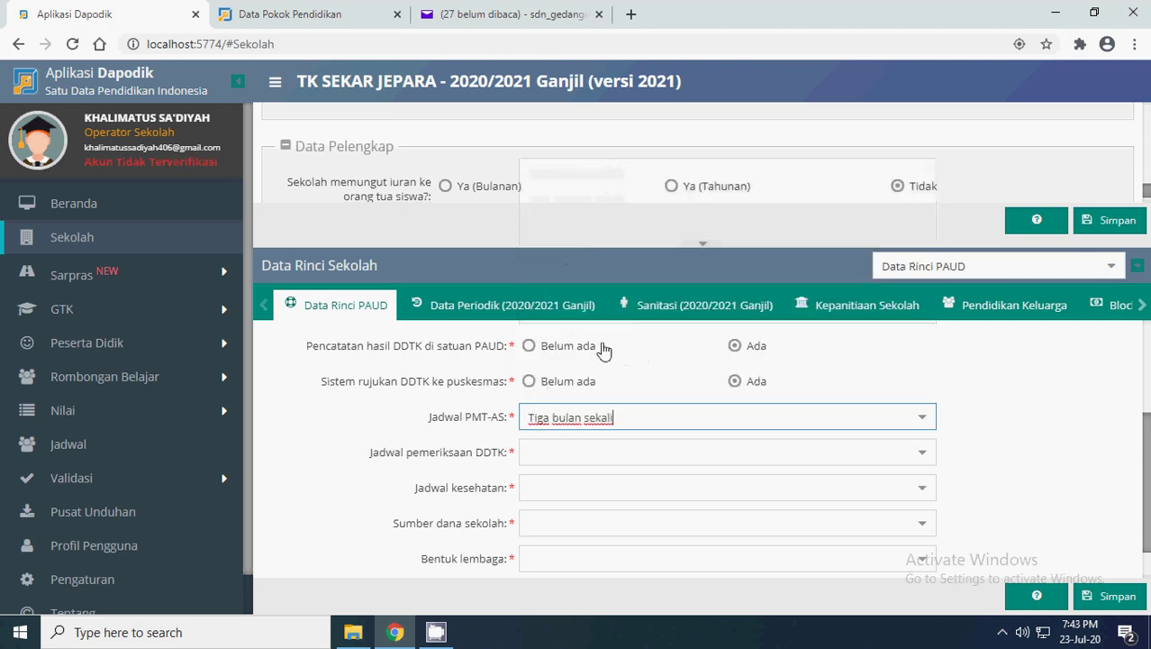
scroll(608, 441, "down", 1)
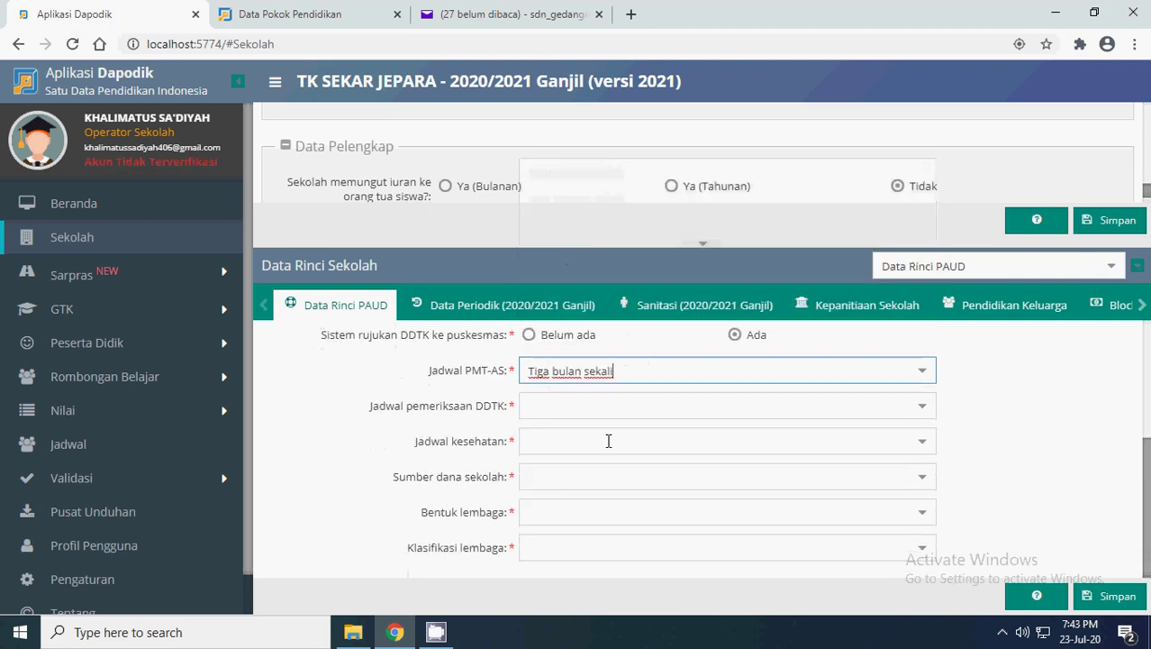
left_click(932, 412)
left_click(685, 246)
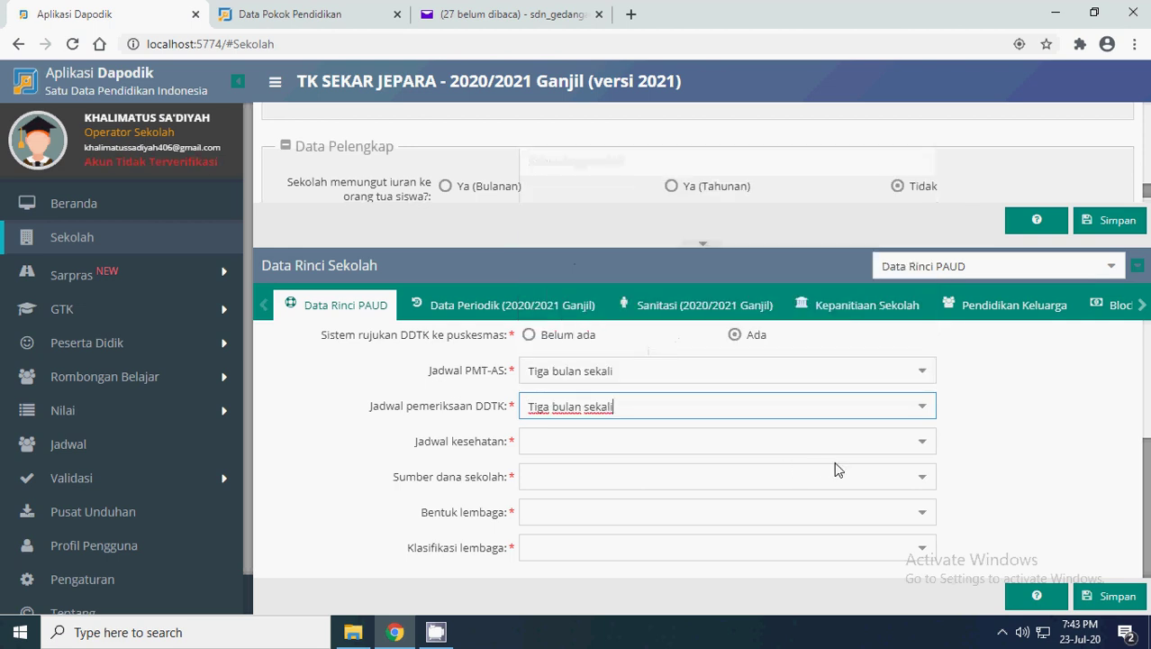
left_click(919, 451)
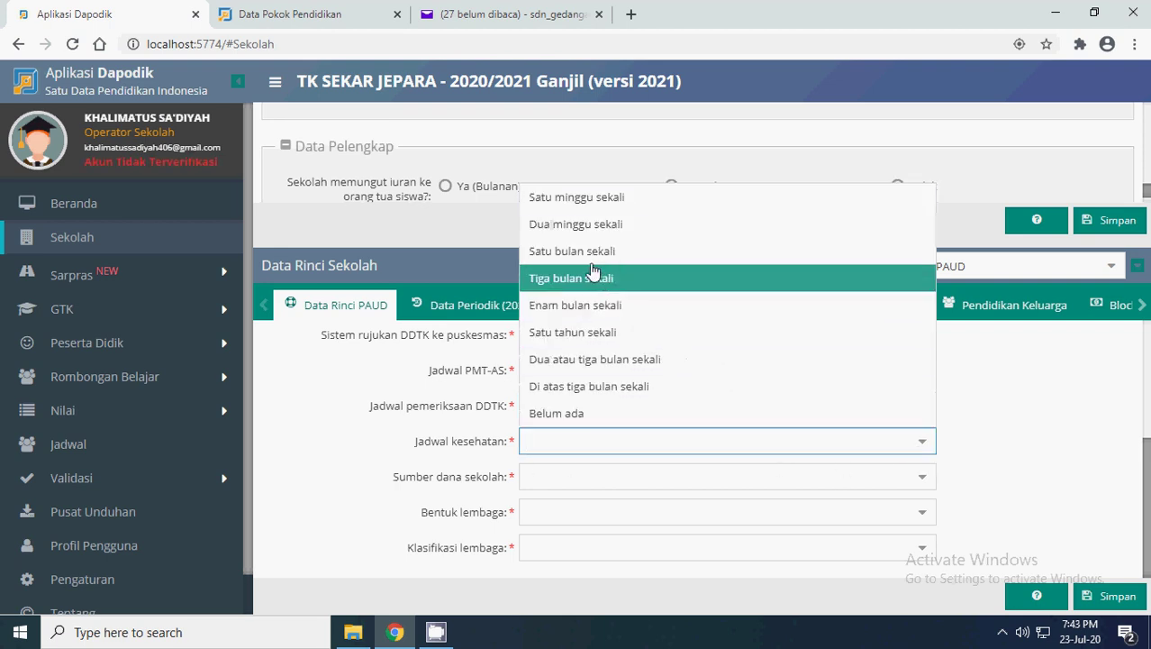
left_click(584, 252)
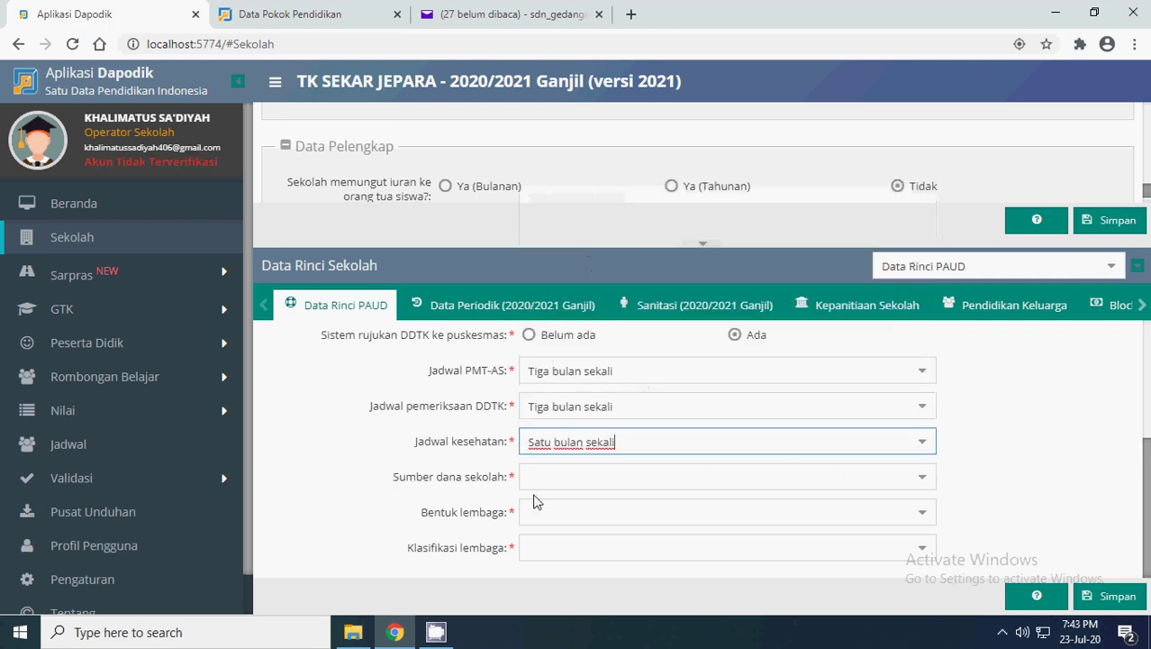
- Set funding to Iuran Orangtua, form Lembaga tunggal, classification Kabupaten/Kota, and save
left_click(915, 478)
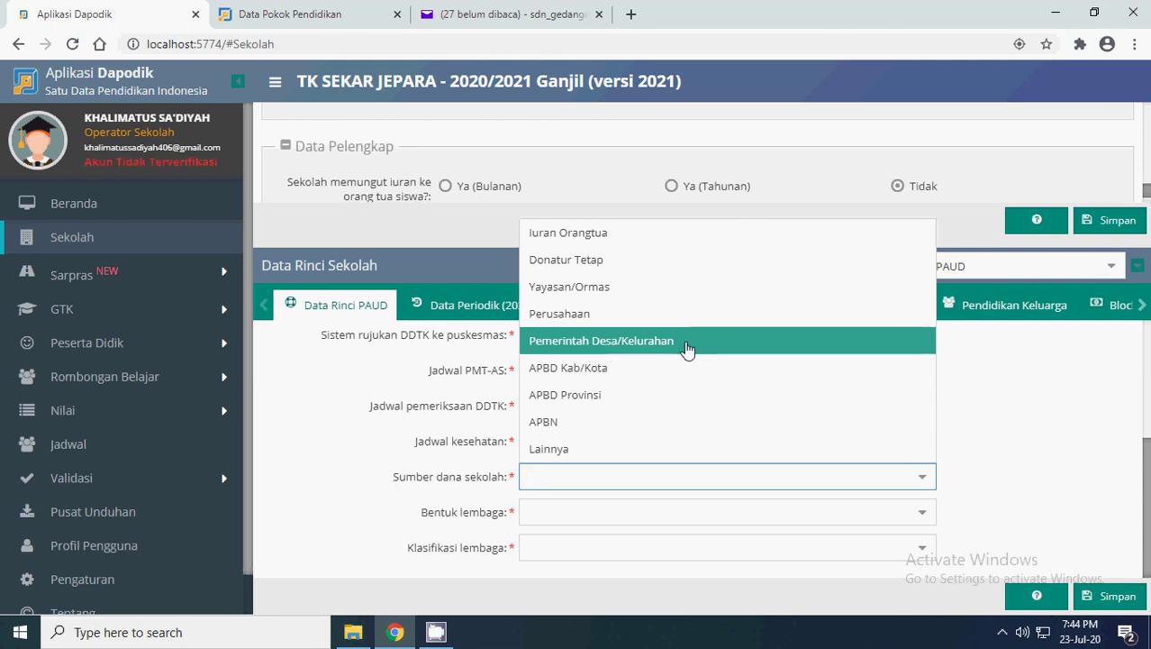
left_click(581, 233)
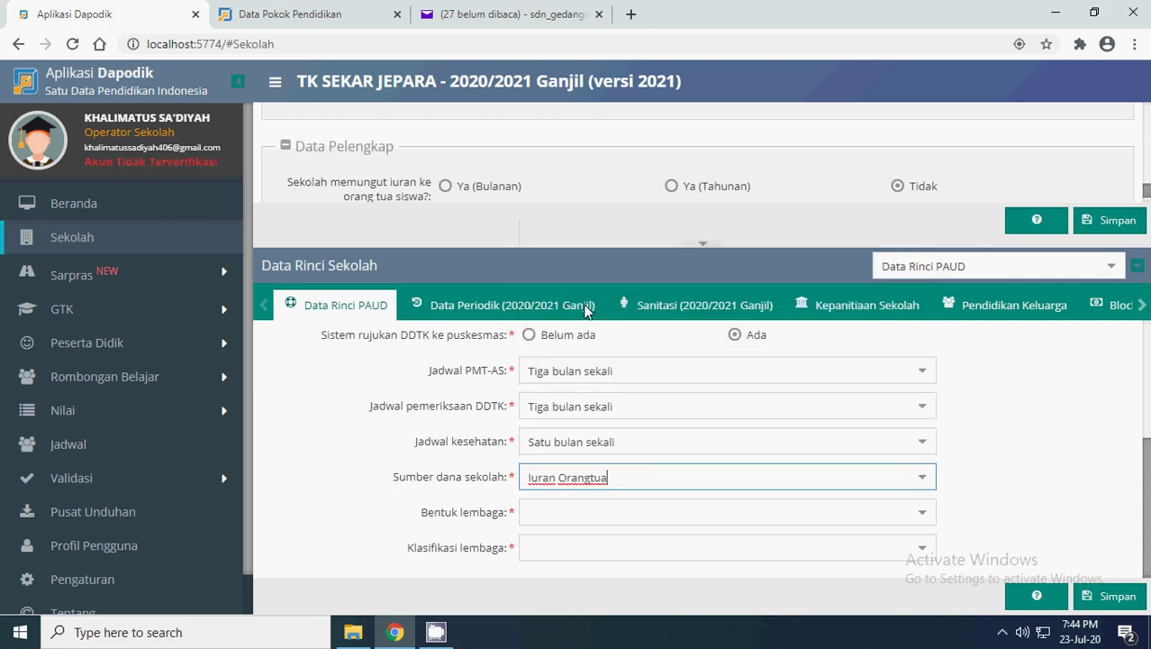
left_click(921, 515)
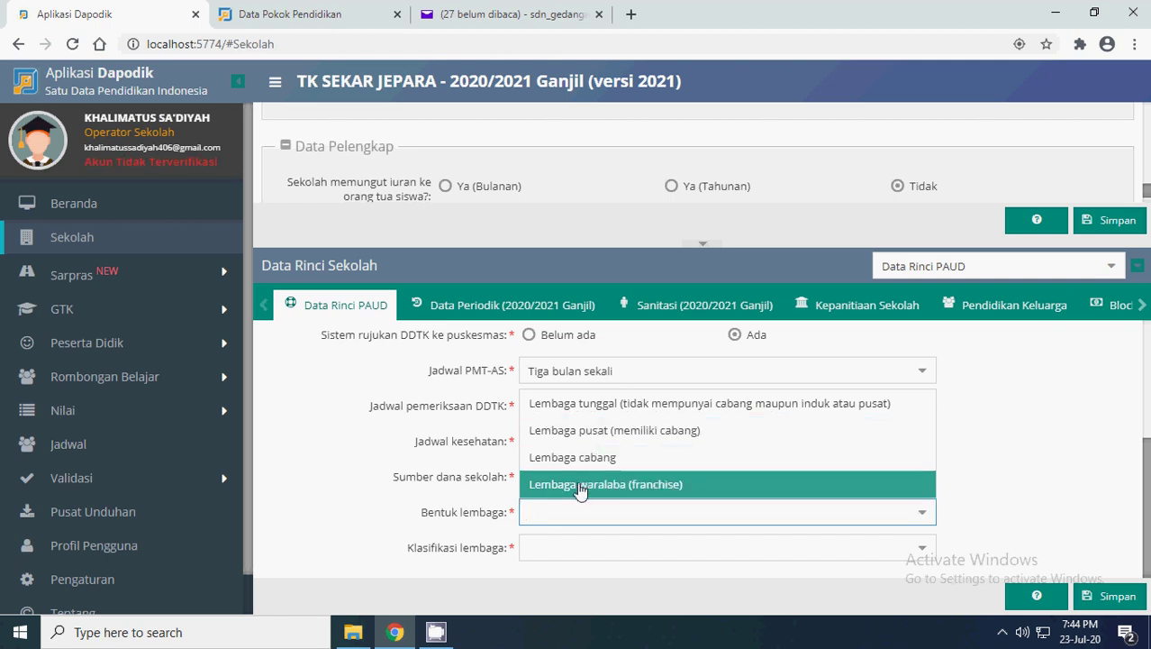
left_click(622, 404)
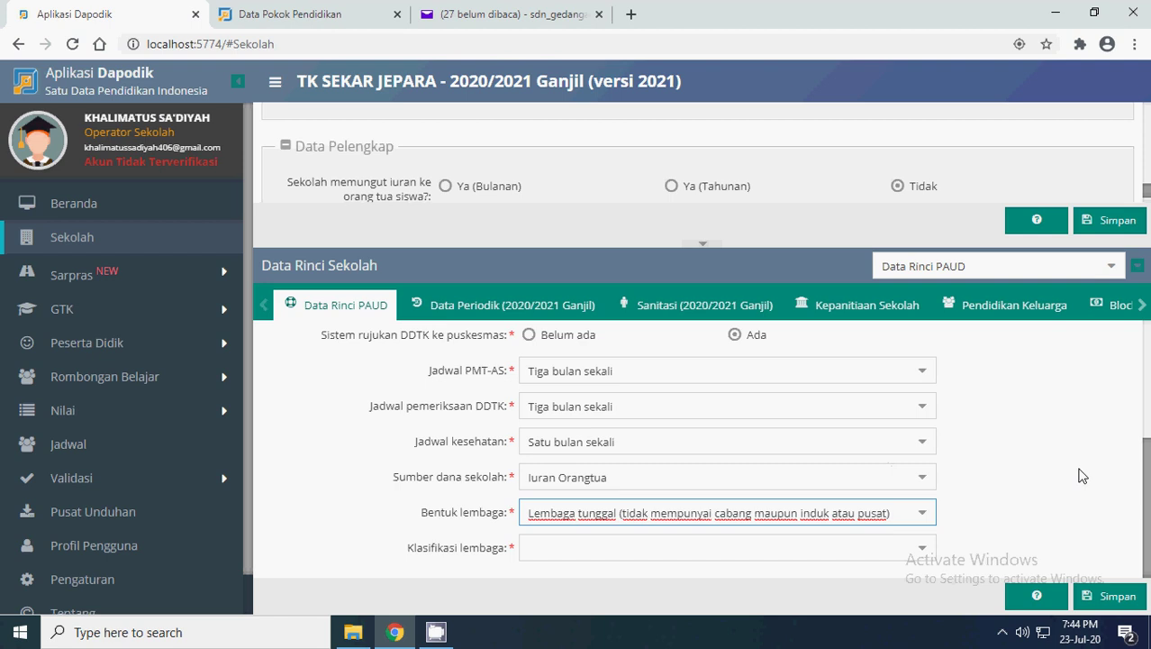
left_click(920, 548)
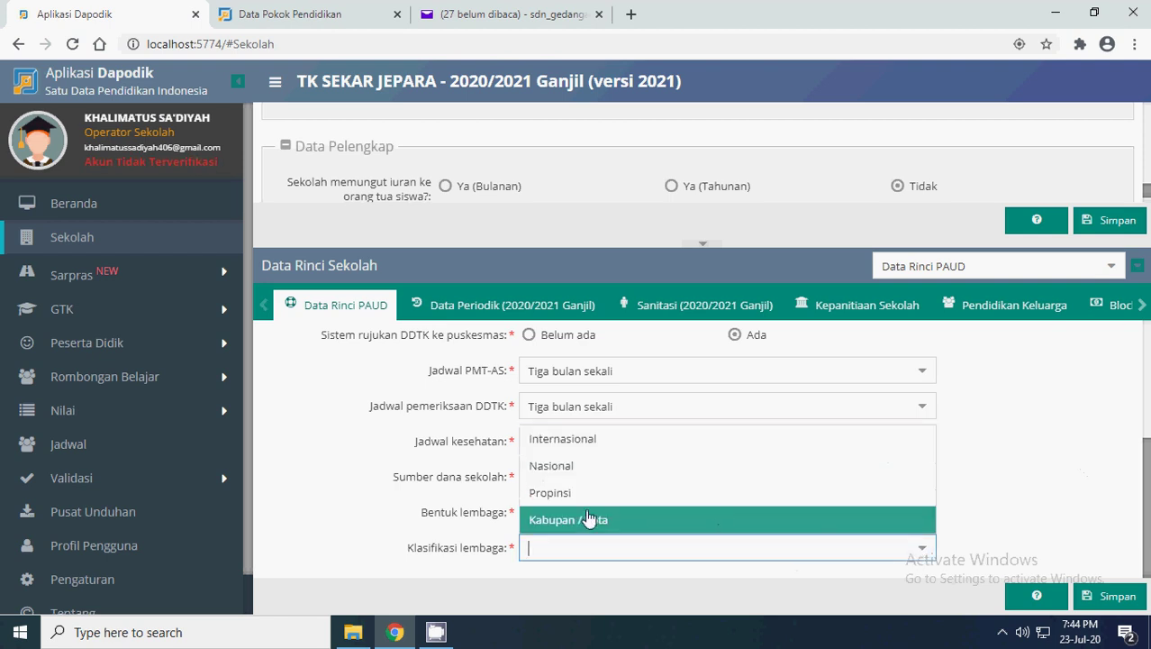
left_click(593, 519)
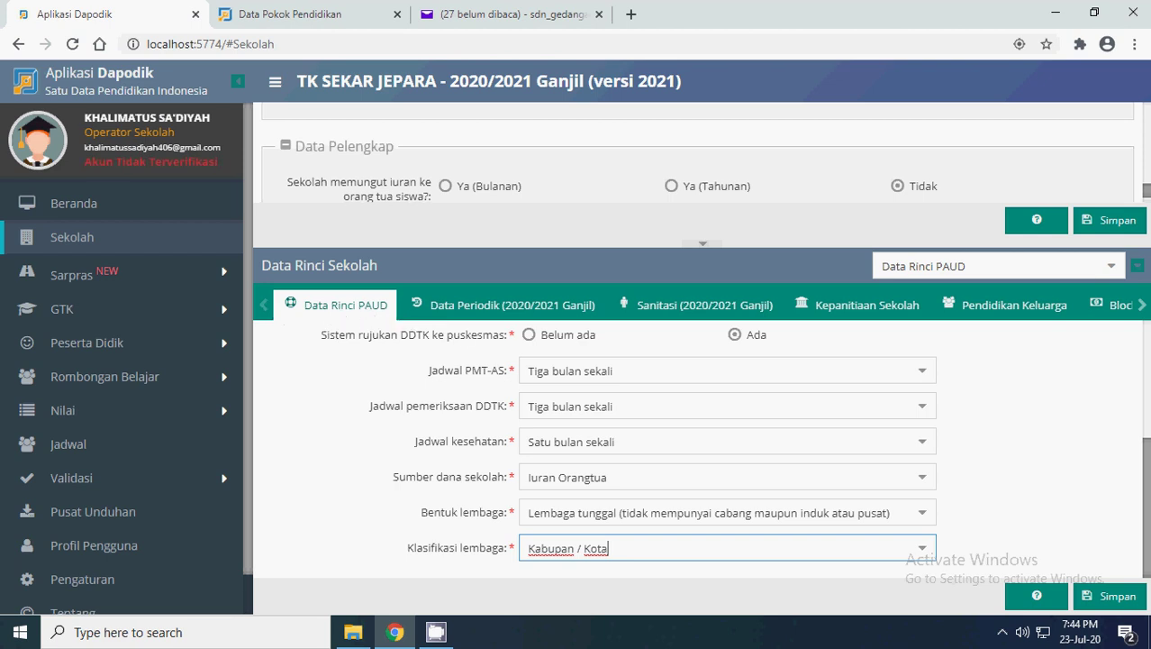
left_click(1118, 596)
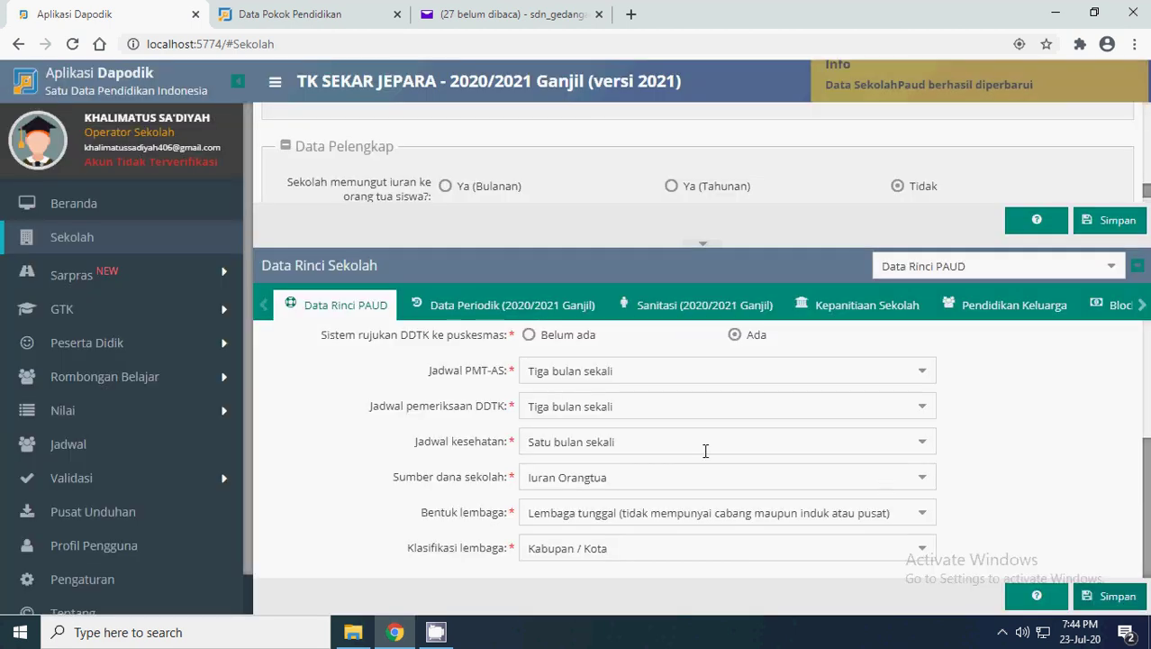
- In Data Periodik, set Pagi/6 hari operating time, PLN electricity at 450 watts, and BOP Ya
left_click(466, 308)
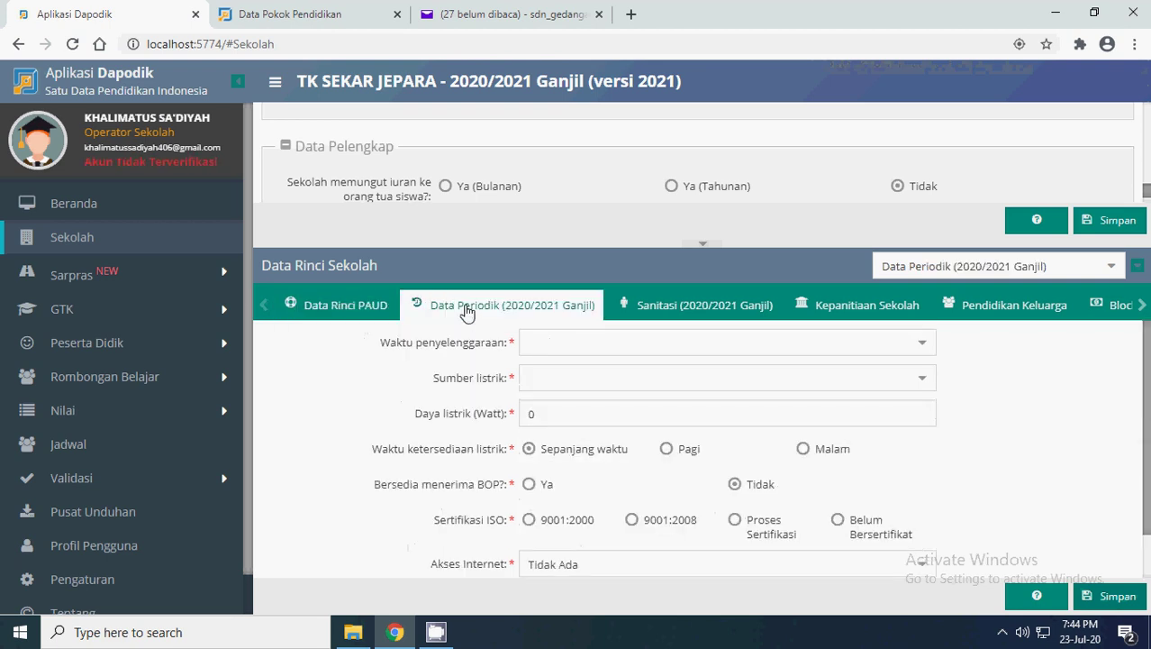
left_click(923, 345)
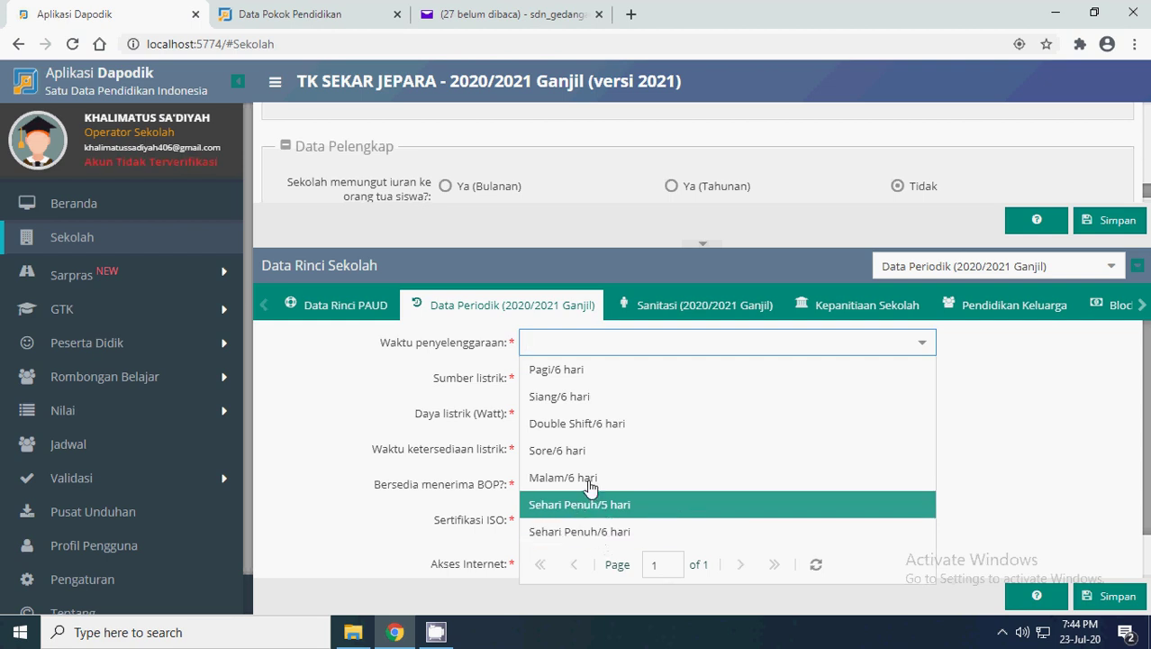
left_click(561, 369)
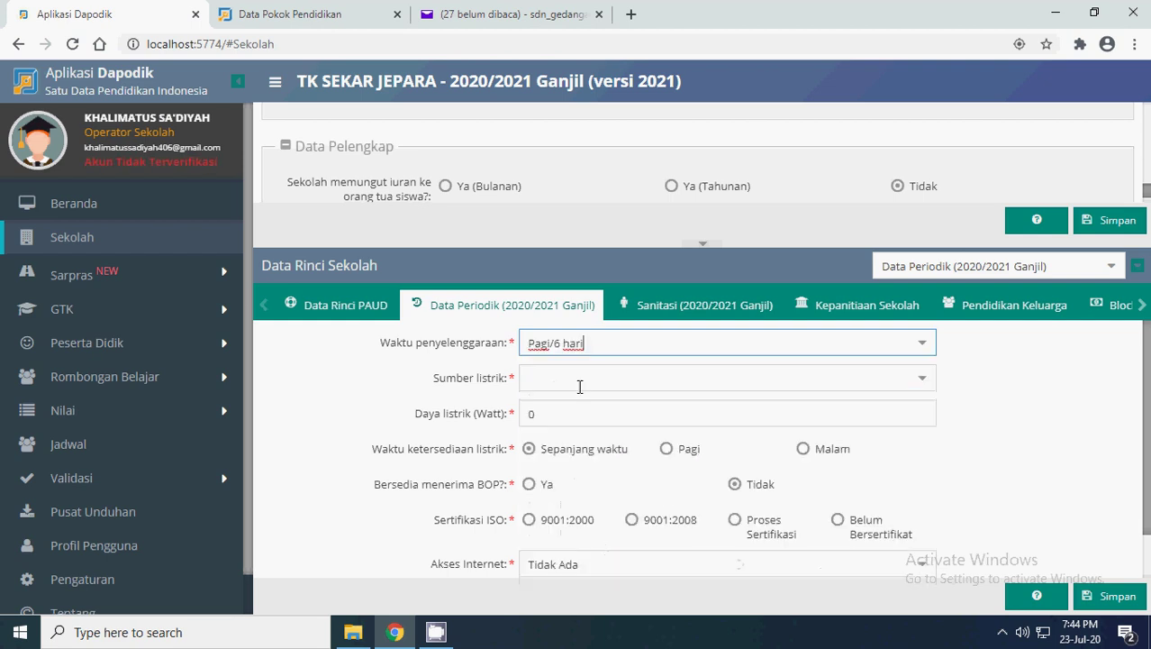
left_click(928, 386)
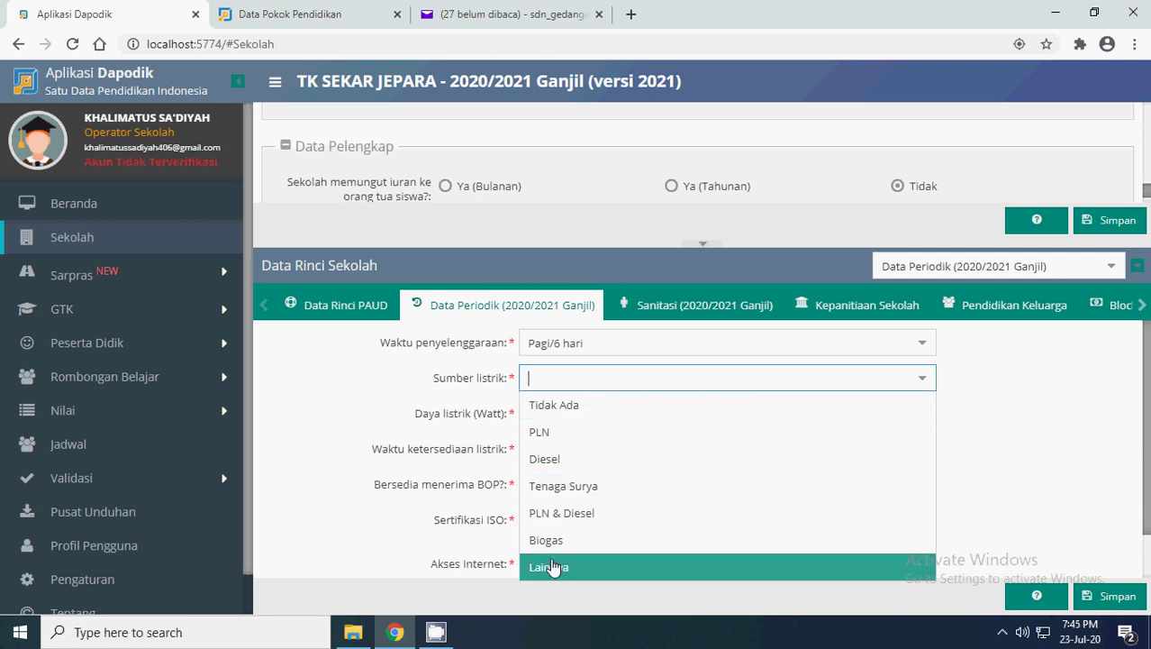
left_click(544, 434)
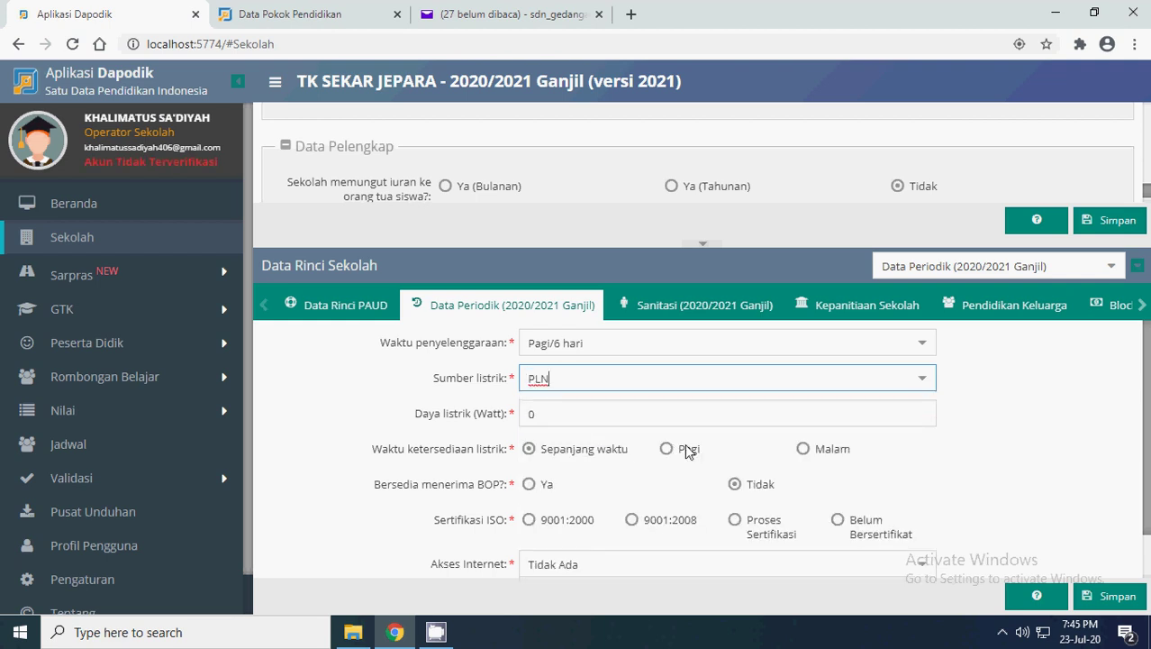
key("Tab")
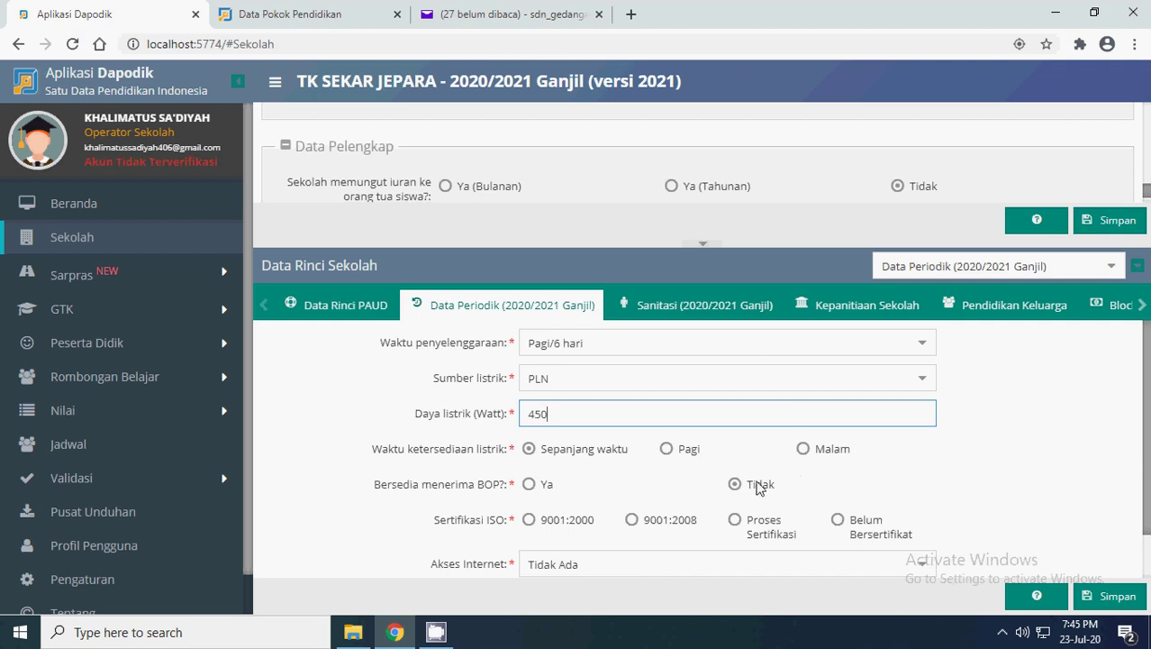
left_click(523, 485)
scroll(705, 473, "down", 1)
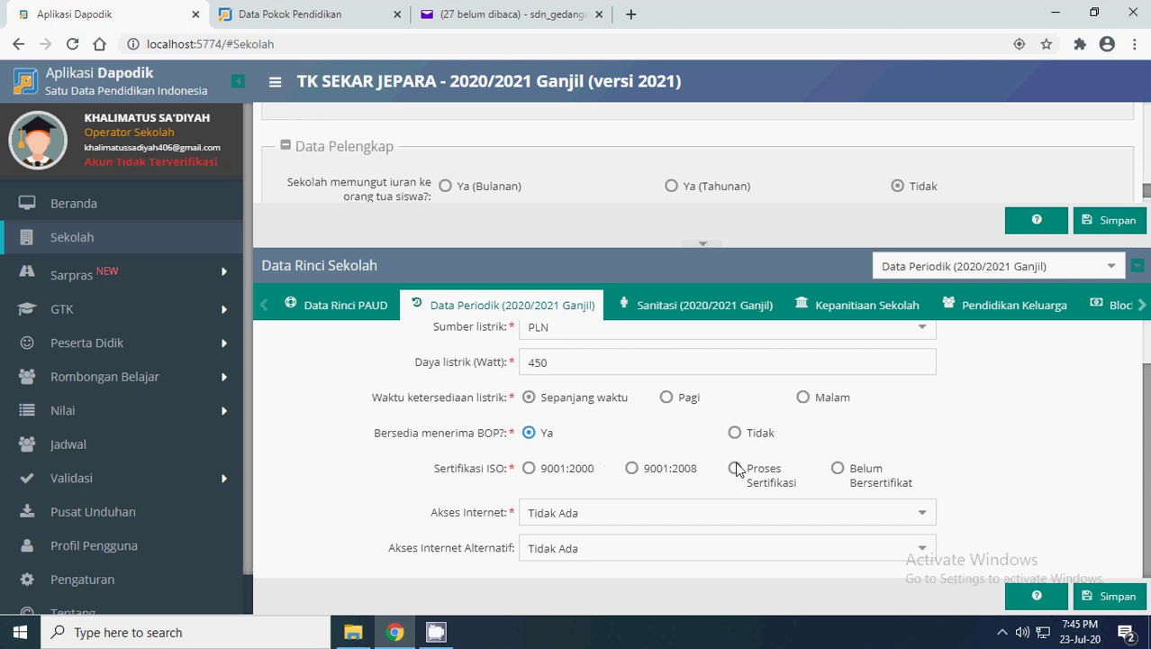
- Save ISO Belum Bersertifikat, Telkomsel Flash internet with Smartfren alternative, then open the Sanitasi form
left_click(838, 469)
left_click(923, 512)
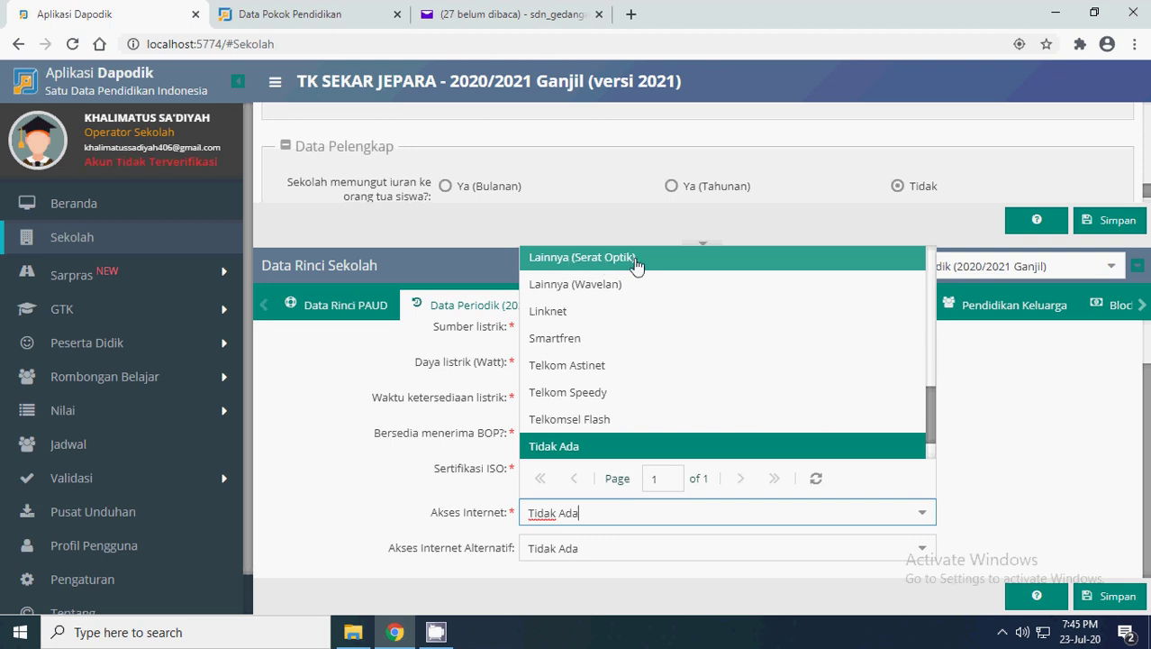
left_click(563, 422)
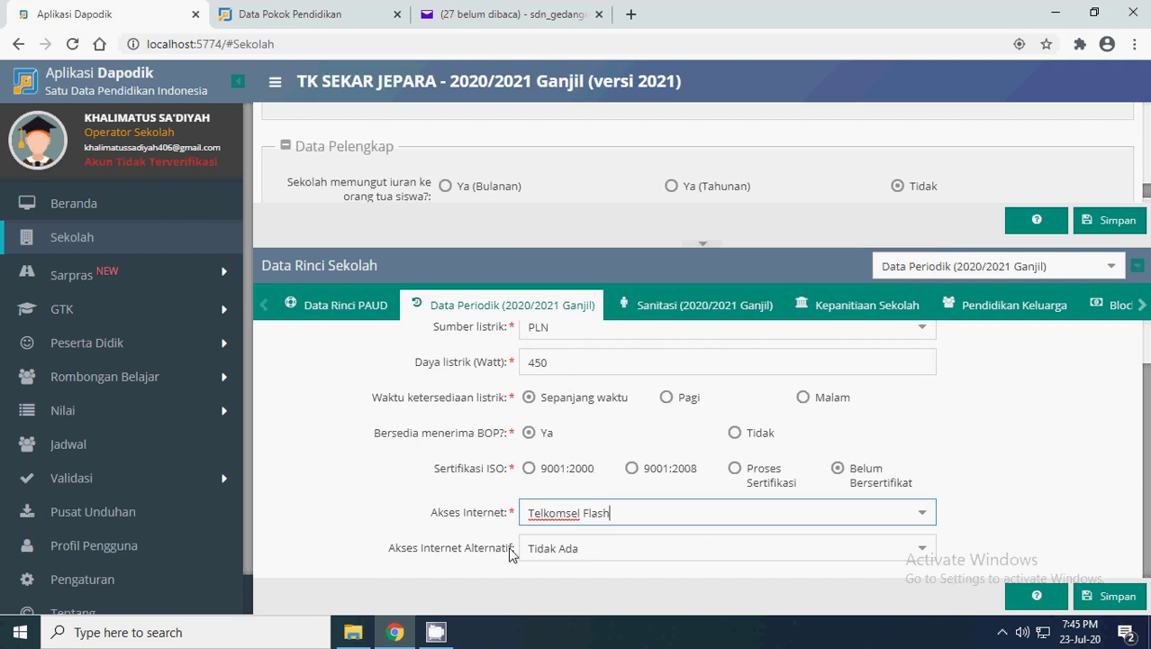
left_click(921, 548)
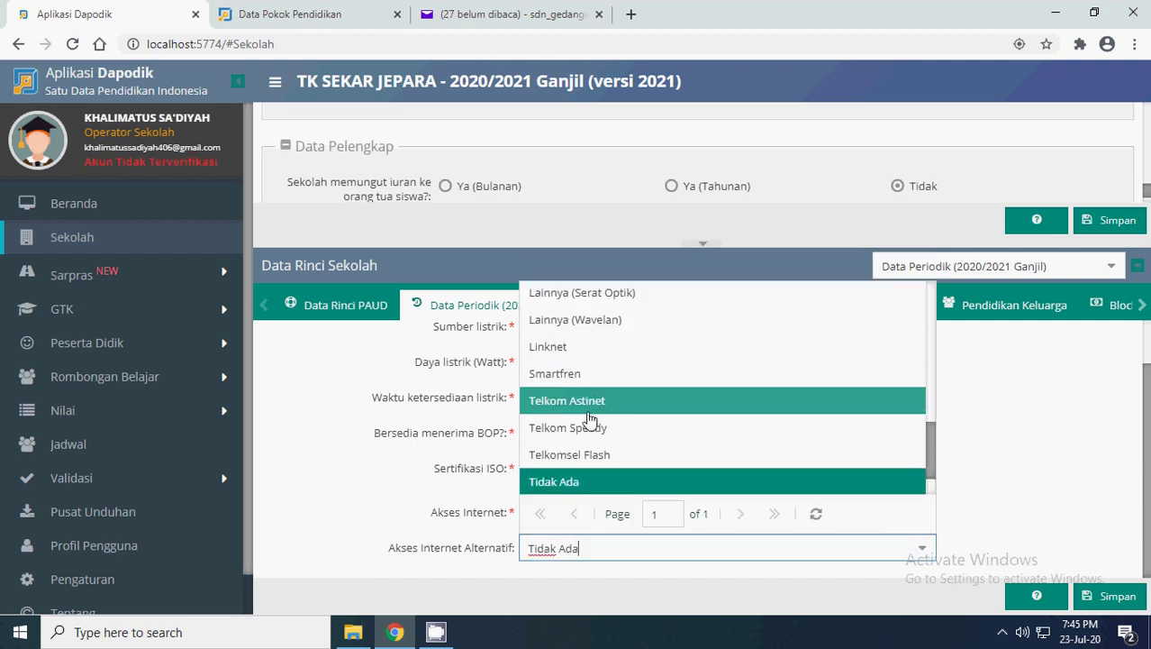
left_click(577, 382)
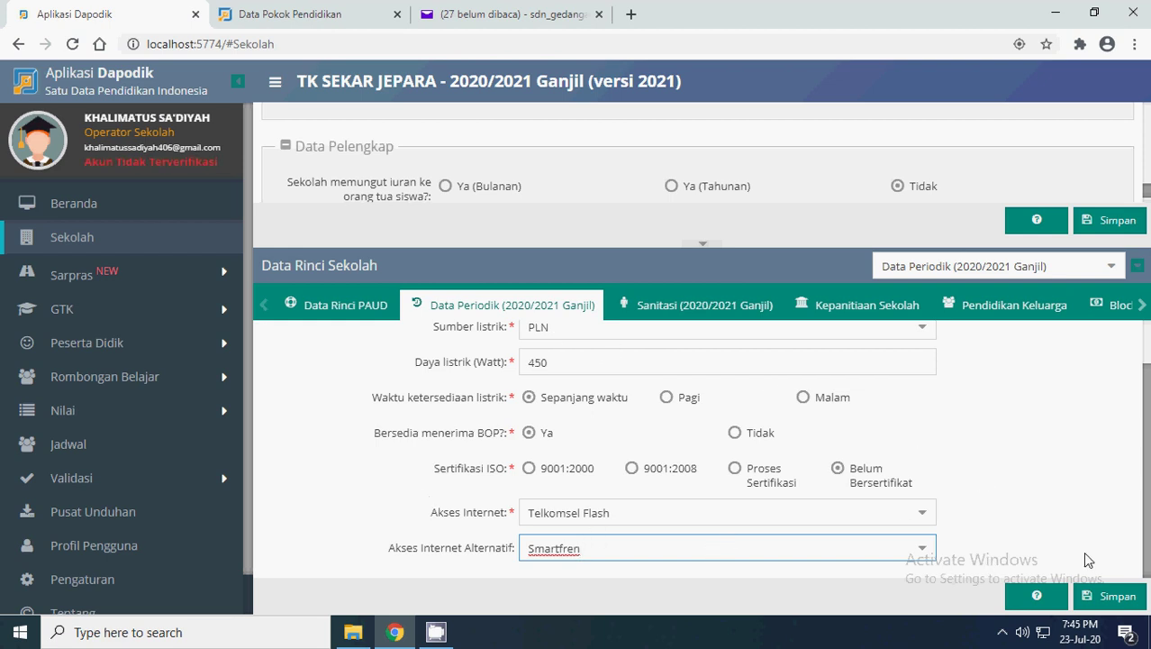
left_click(1117, 597)
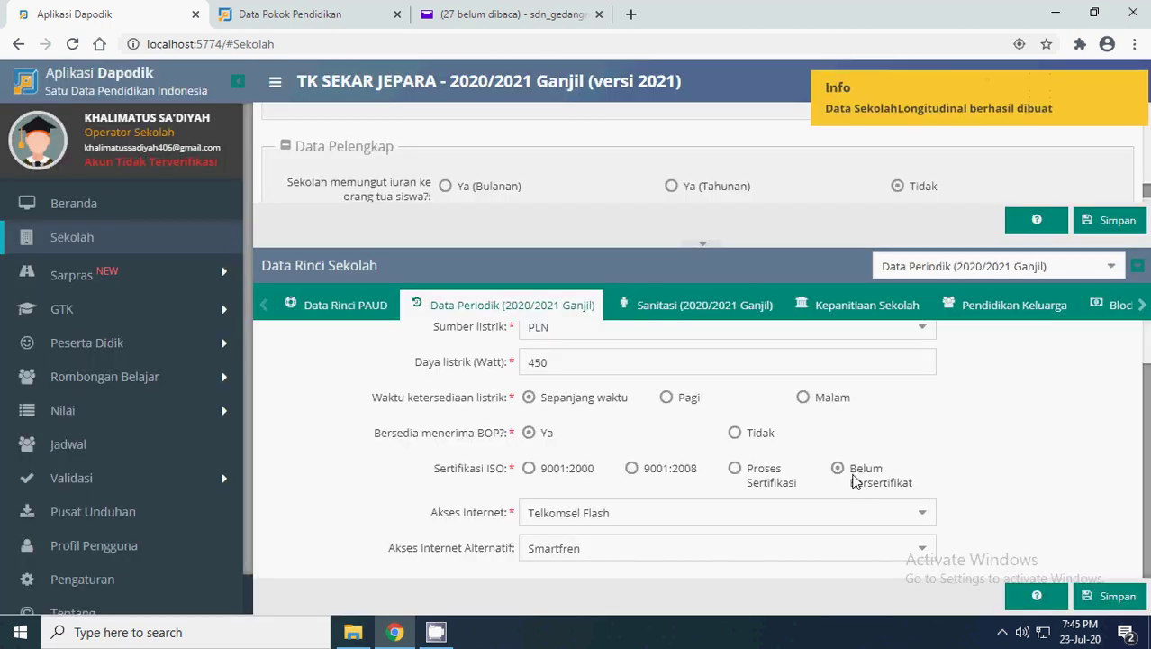
left_click(672, 310)
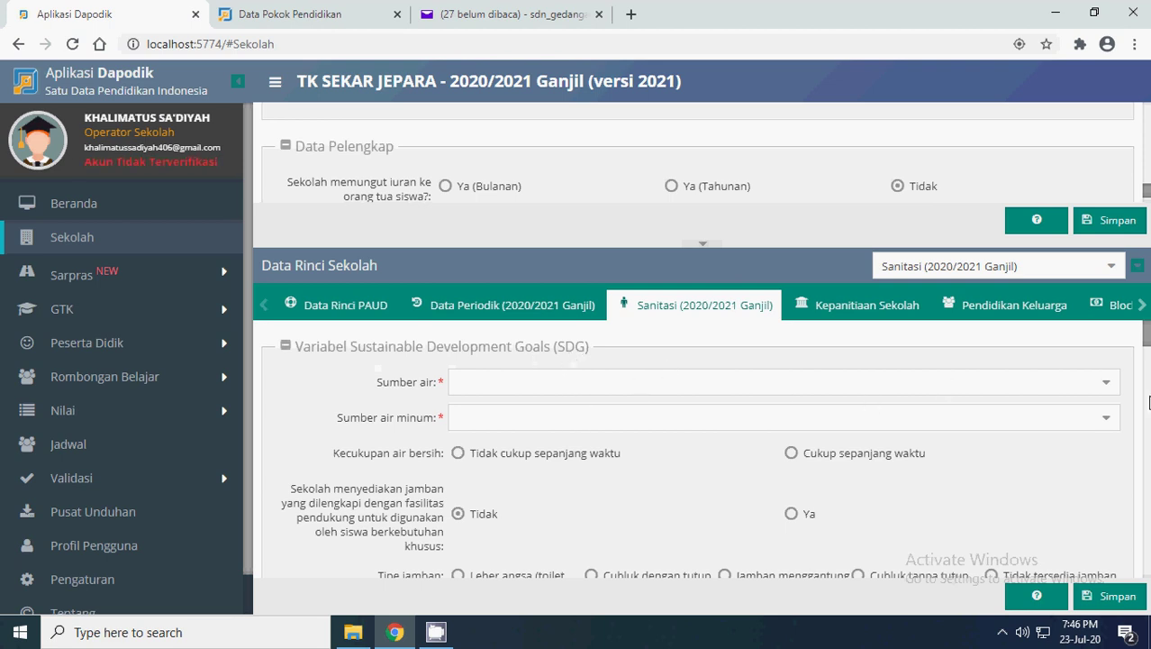
- Choose Ledeng/PAM as water source and Air minum dari rumah for drinking water, and tick Cukup sepanjang waktu
left_click(1106, 384)
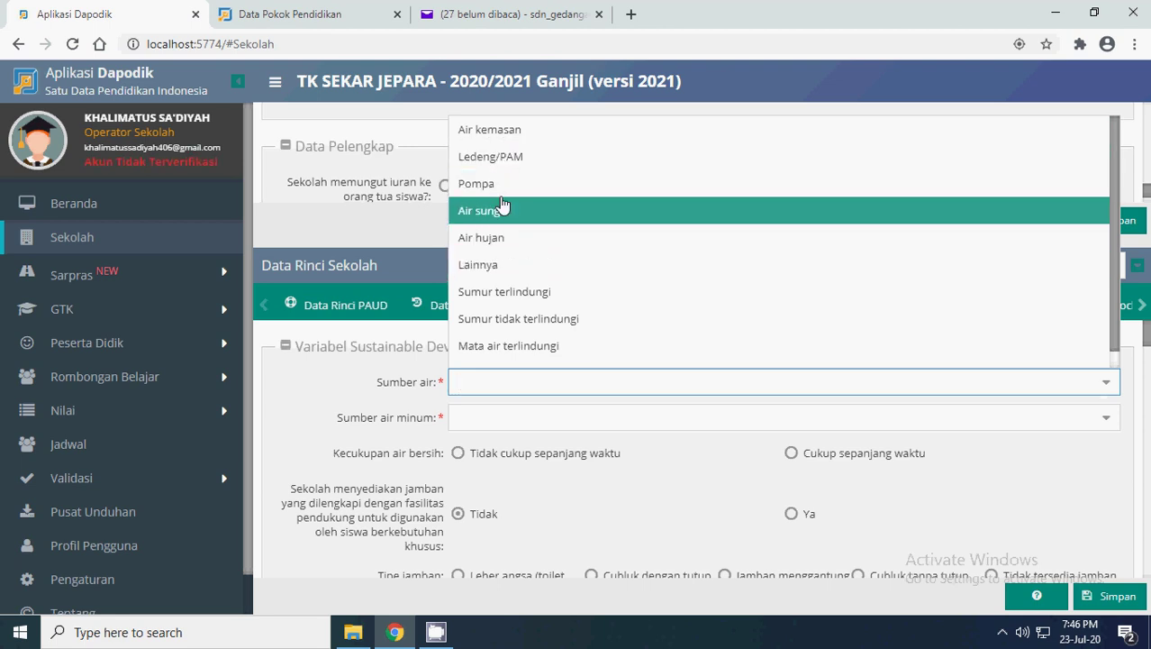
left_click(491, 156)
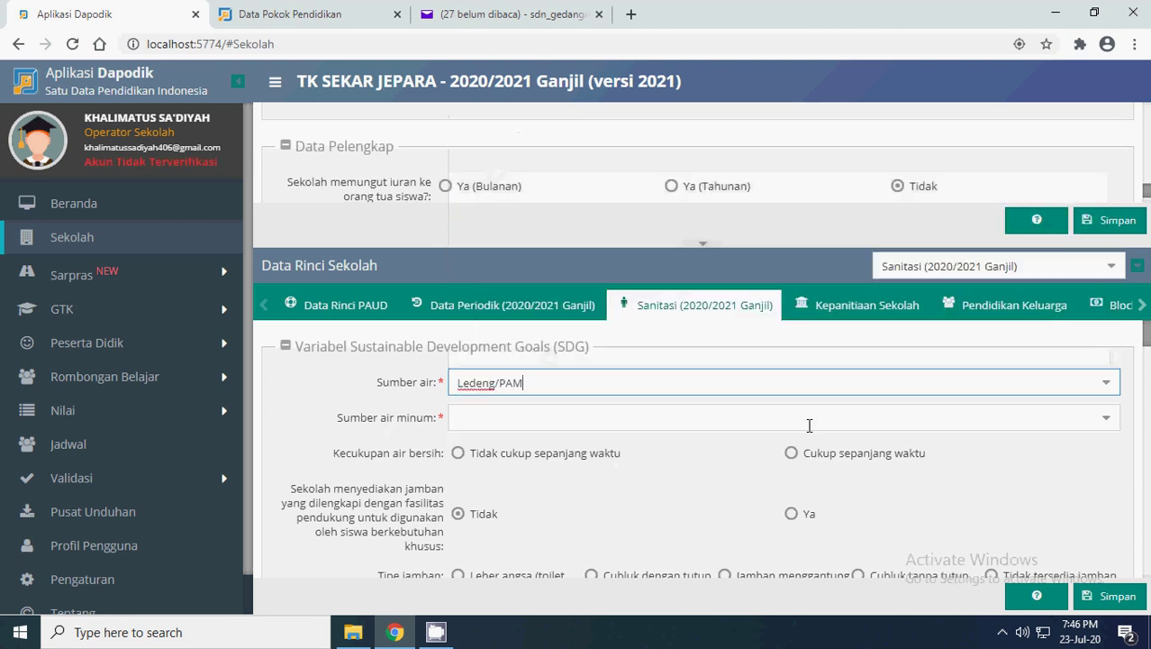
left_click(1111, 423)
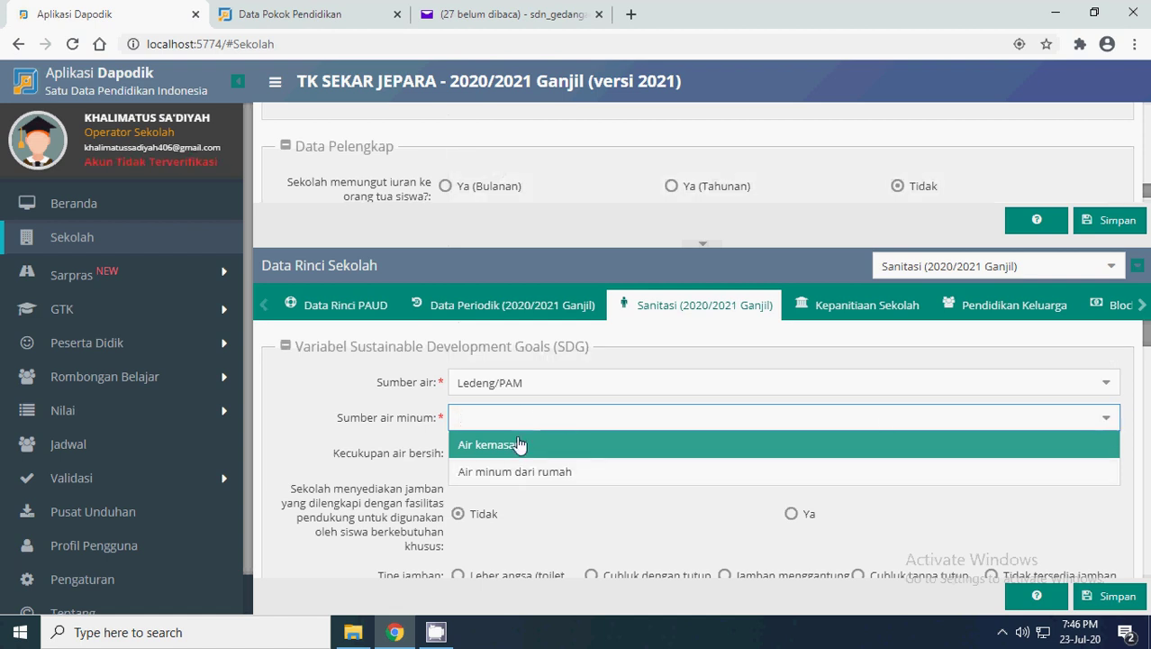
left_click(474, 472)
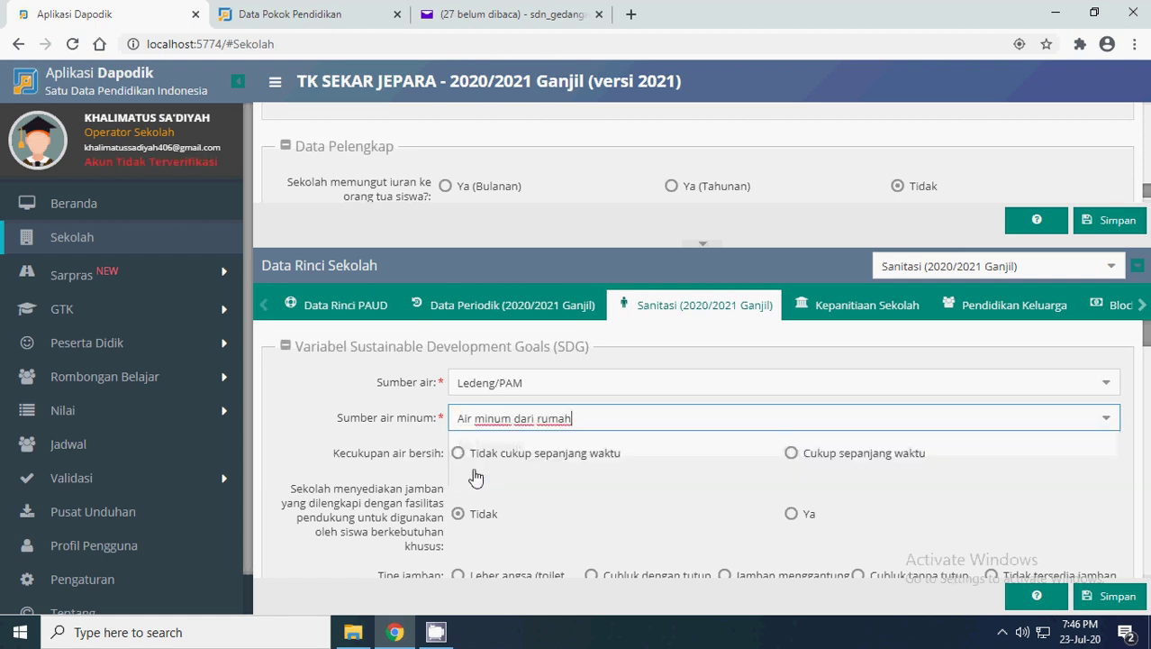
scroll(479, 468, "down", 1)
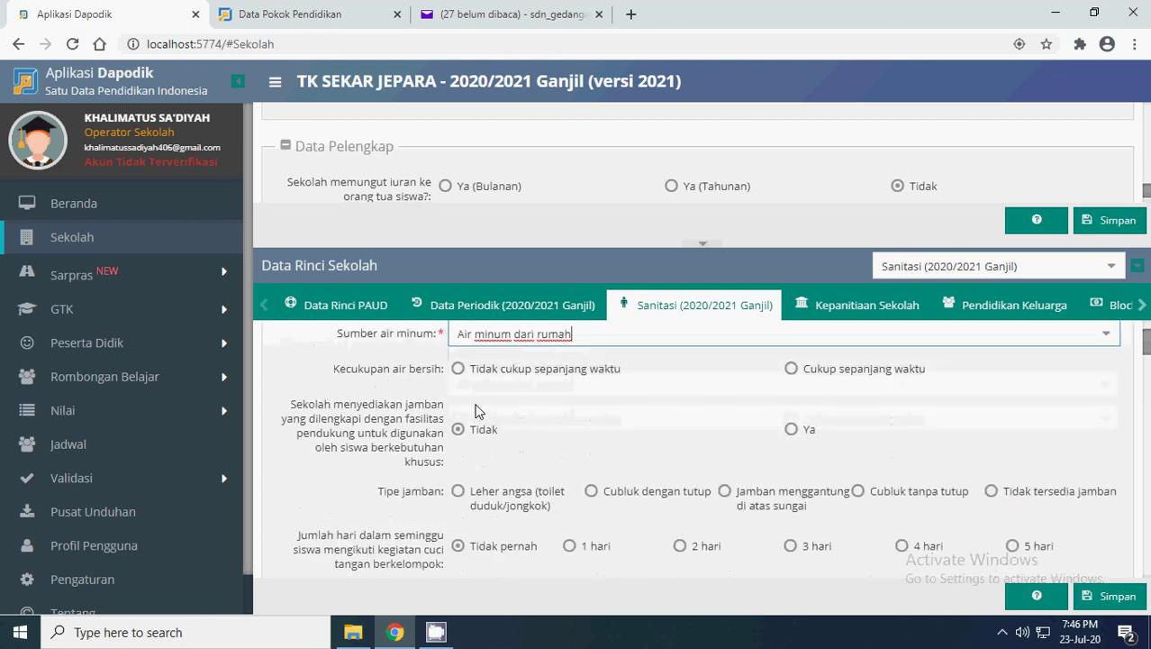
left_click(791, 369)
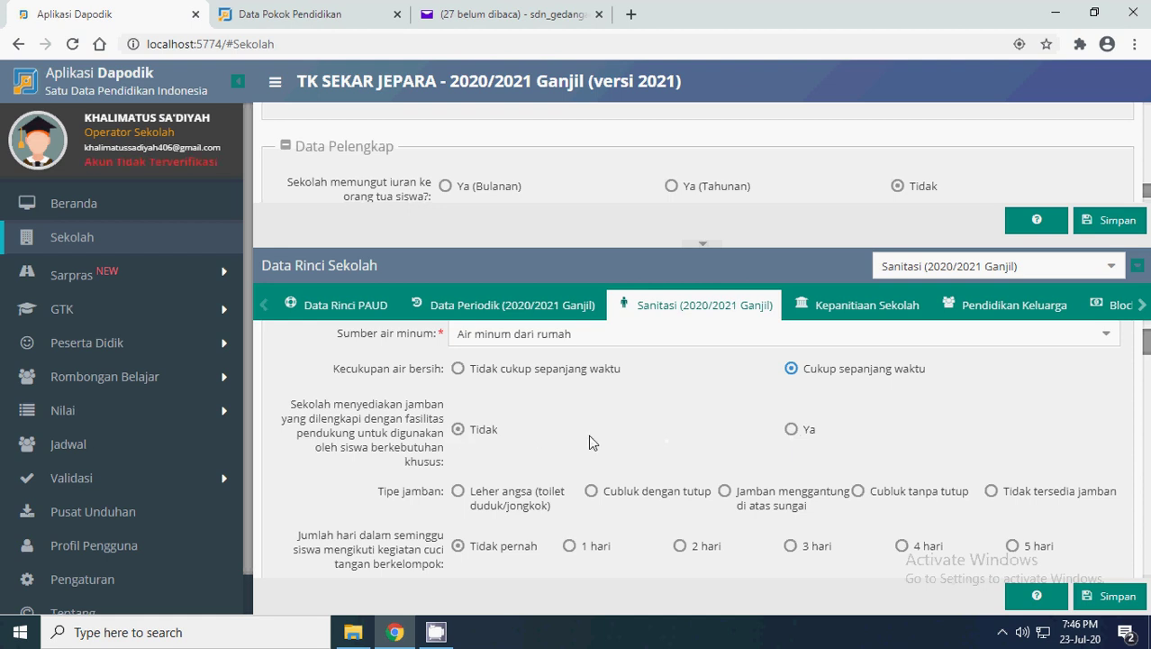
scroll(415, 434, "down", 1)
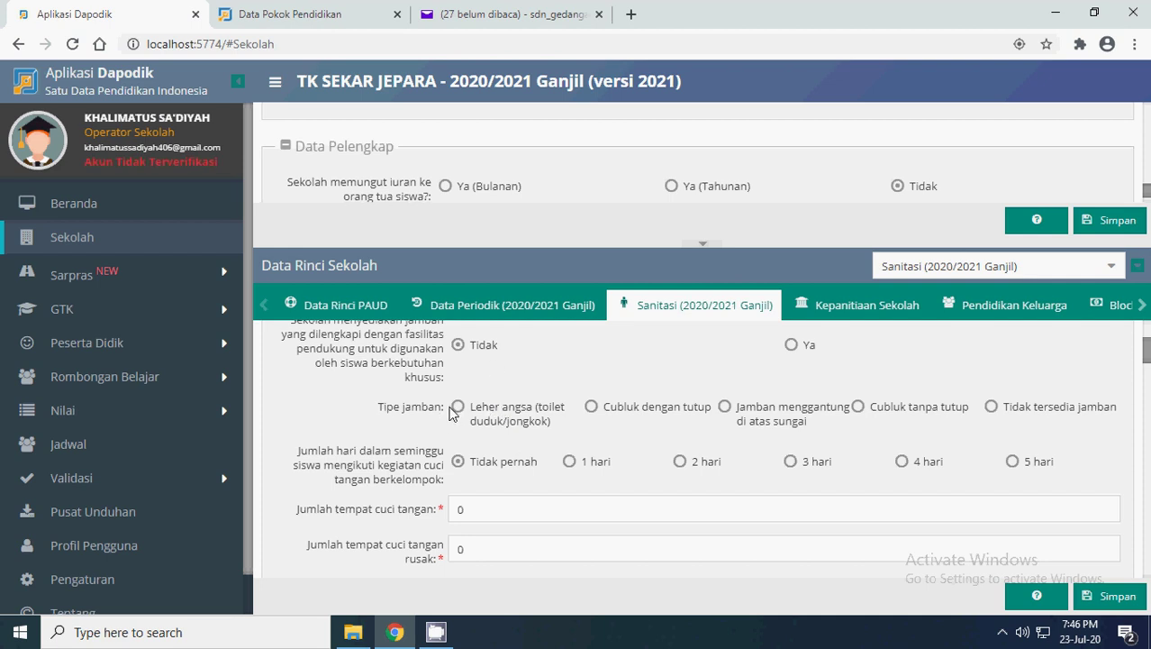
- Set the toilet type to Leher angsa and group handwashing days to 3 hari
left_click(457, 408)
left_click(569, 461)
left_click(791, 462)
scroll(378, 444, "down", 3)
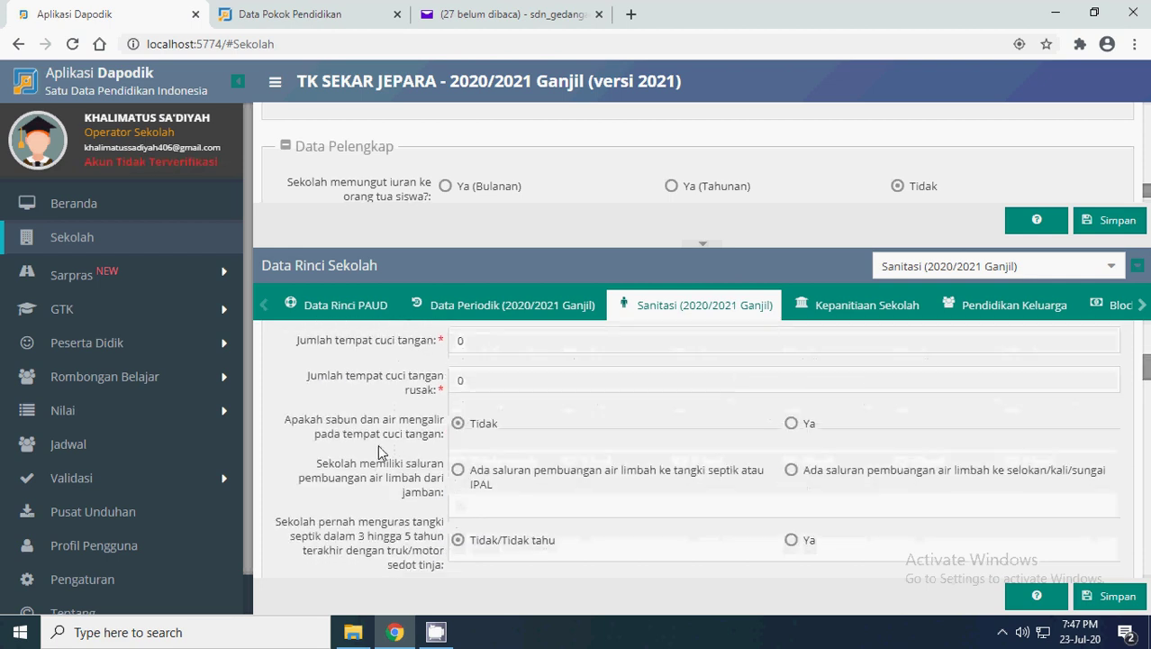
scroll(388, 451, "up", 2)
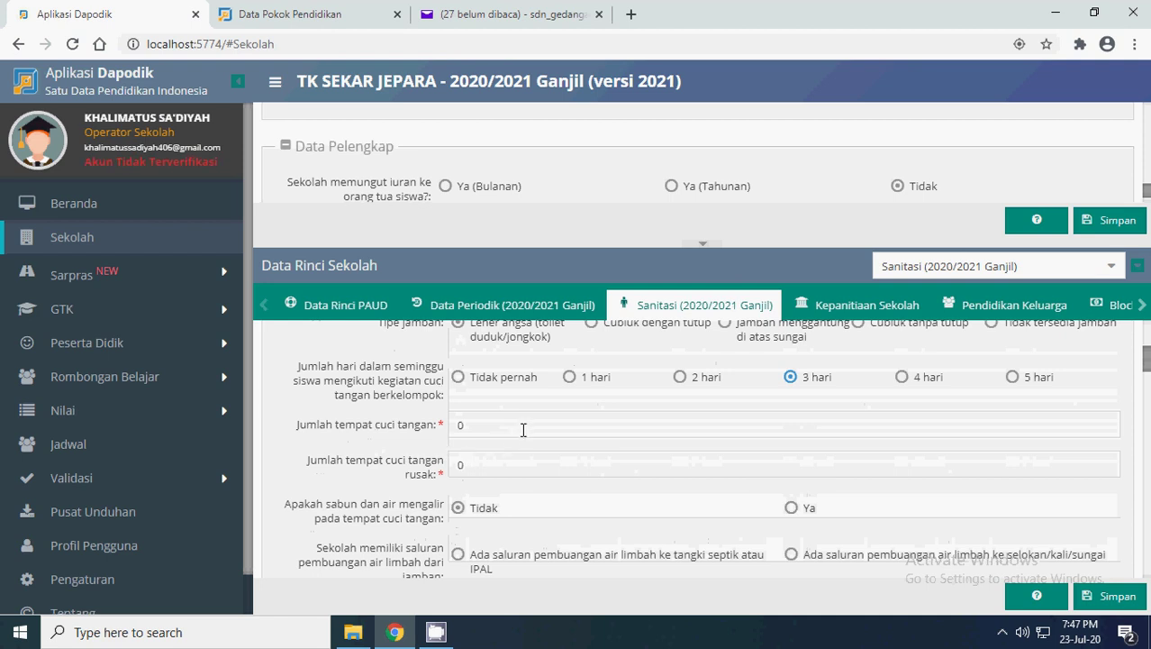
- Fill in the handwashing stations, answer Ya, and record wastewater draining to a septic tank or IPAL
left_click(308, 431)
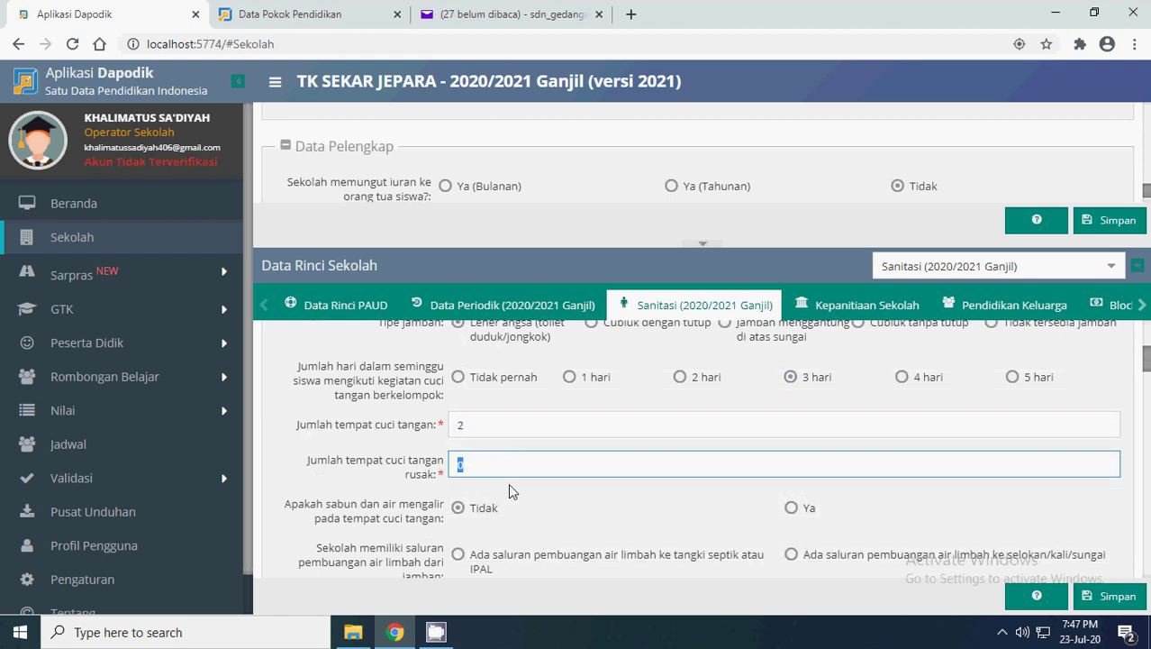
scroll(607, 453, "down", 1)
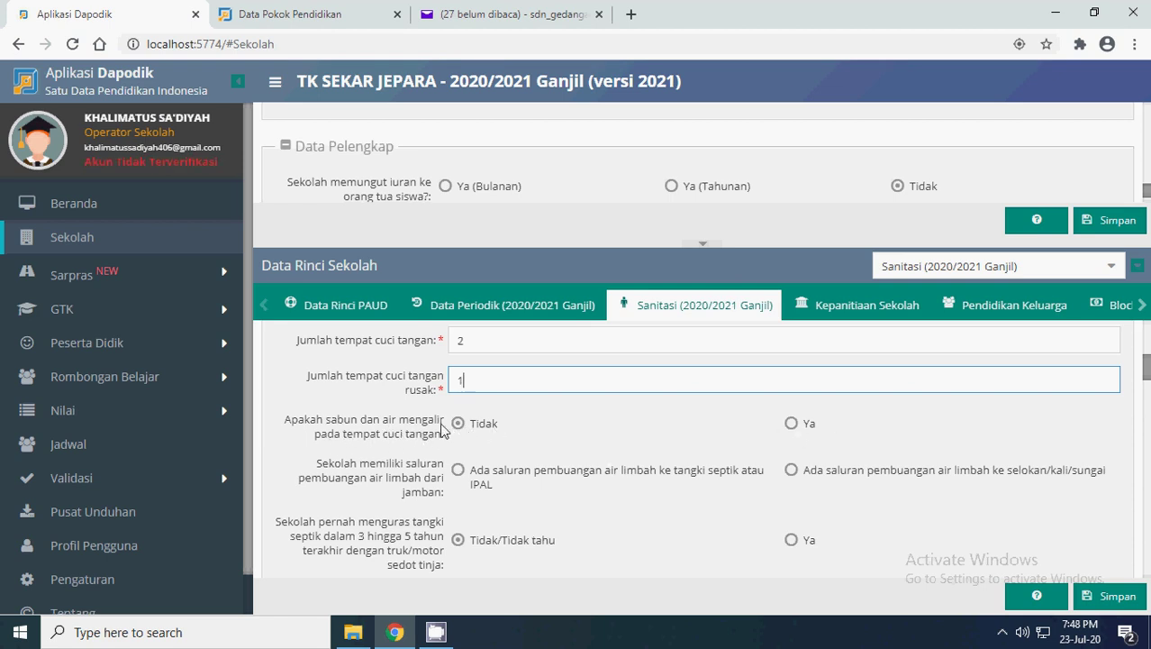
left_click(791, 423)
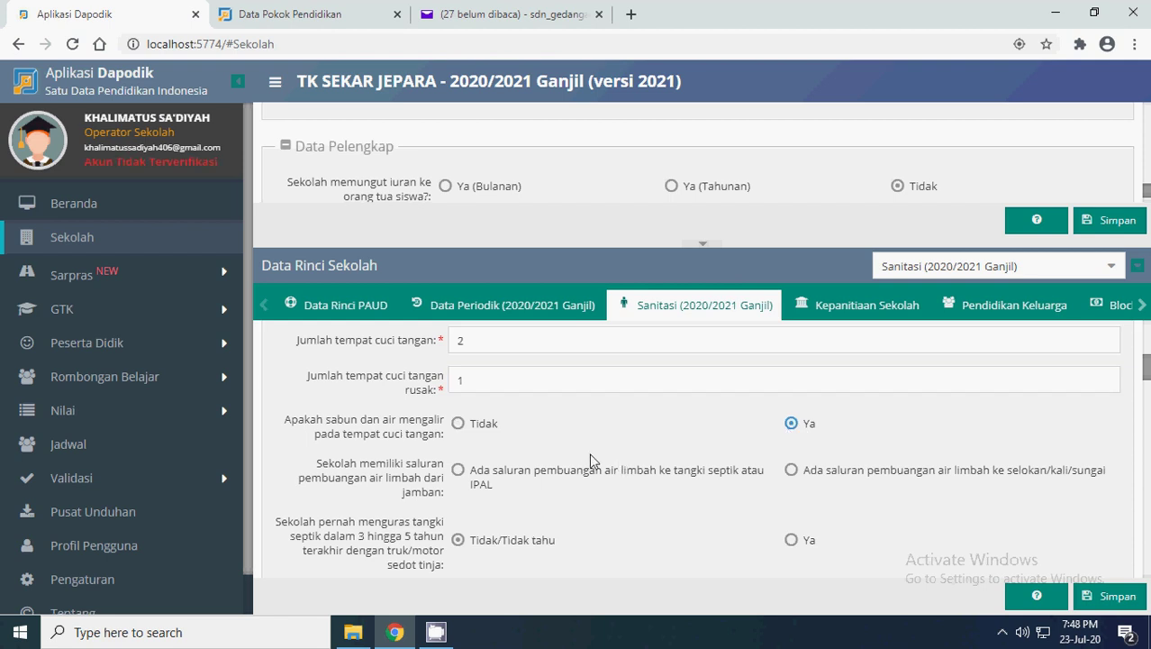
left_click(458, 470)
scroll(639, 476, "down", 1)
- Tick 'Ada, dengan lembaga non-pemerintah' as a sanitation partnership alongside the puskesmas
scroll(487, 434, "down", 1)
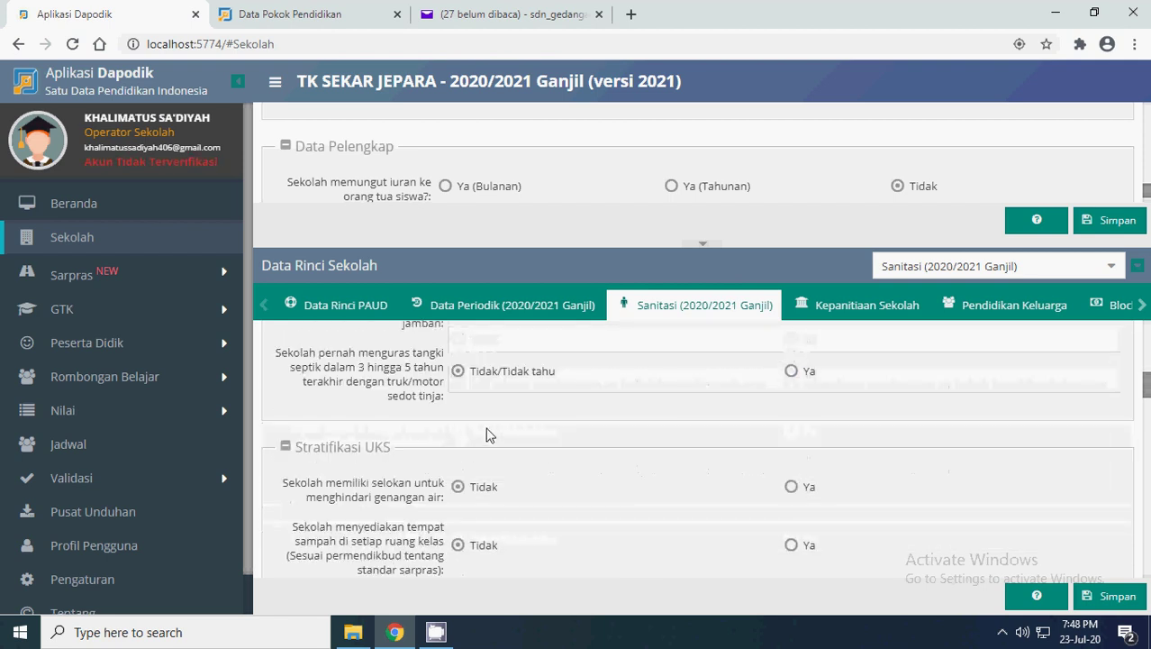
scroll(487, 434, "down", 1)
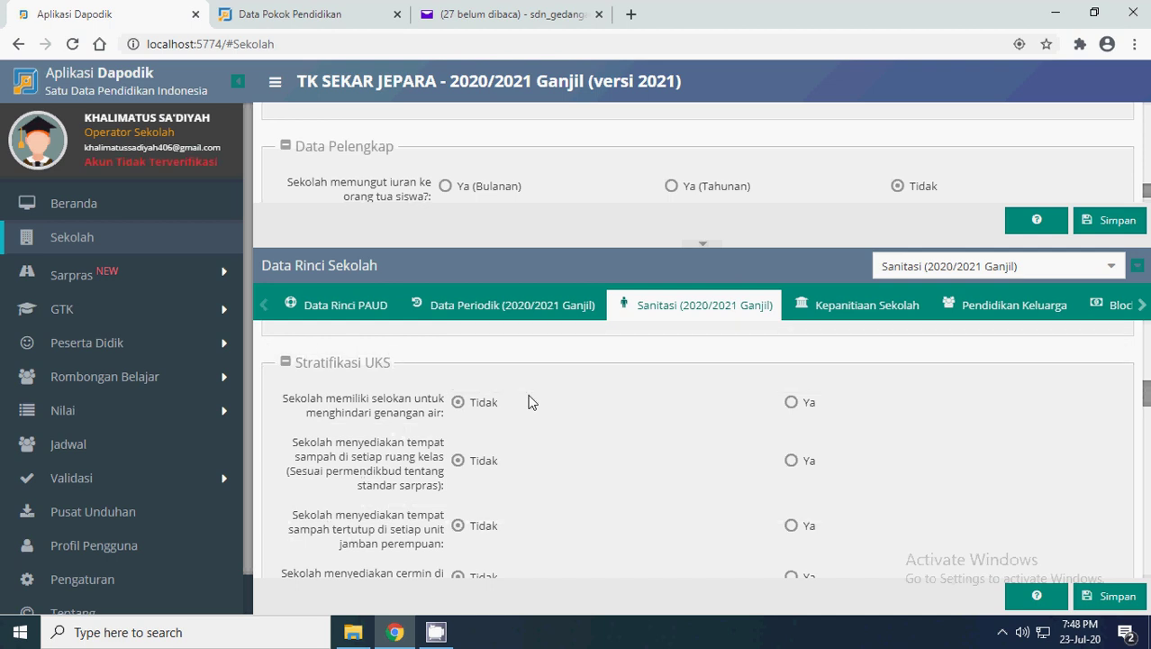
scroll(648, 420, "down", 1)
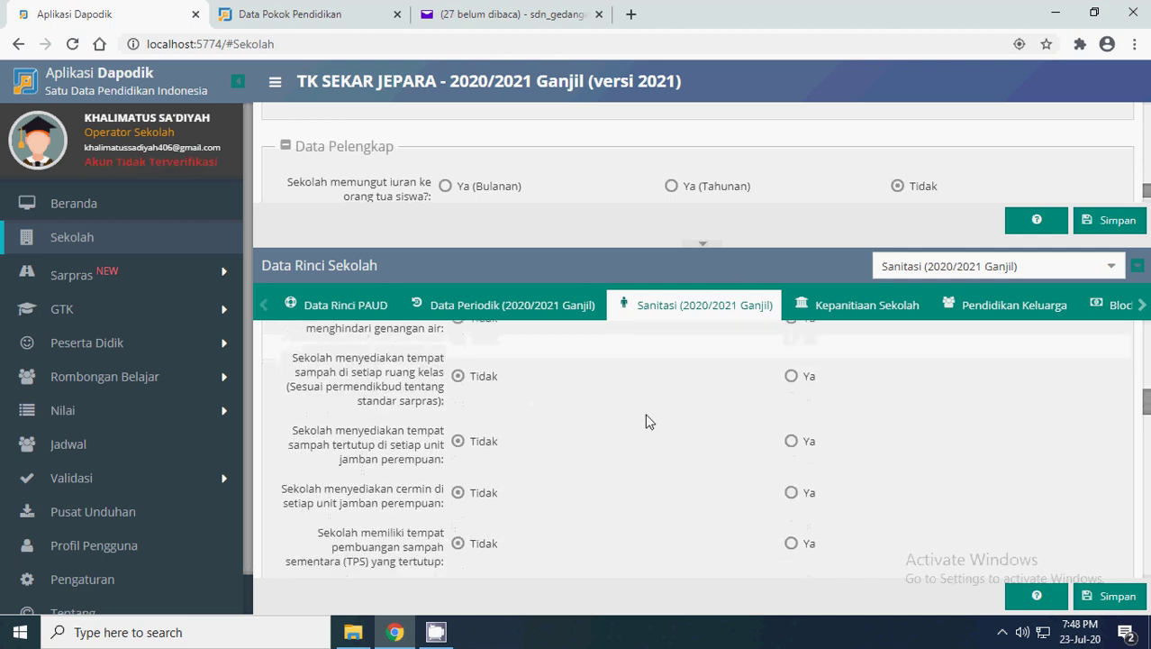
scroll(531, 418, "down", 1)
scroll(550, 458, "up", 2)
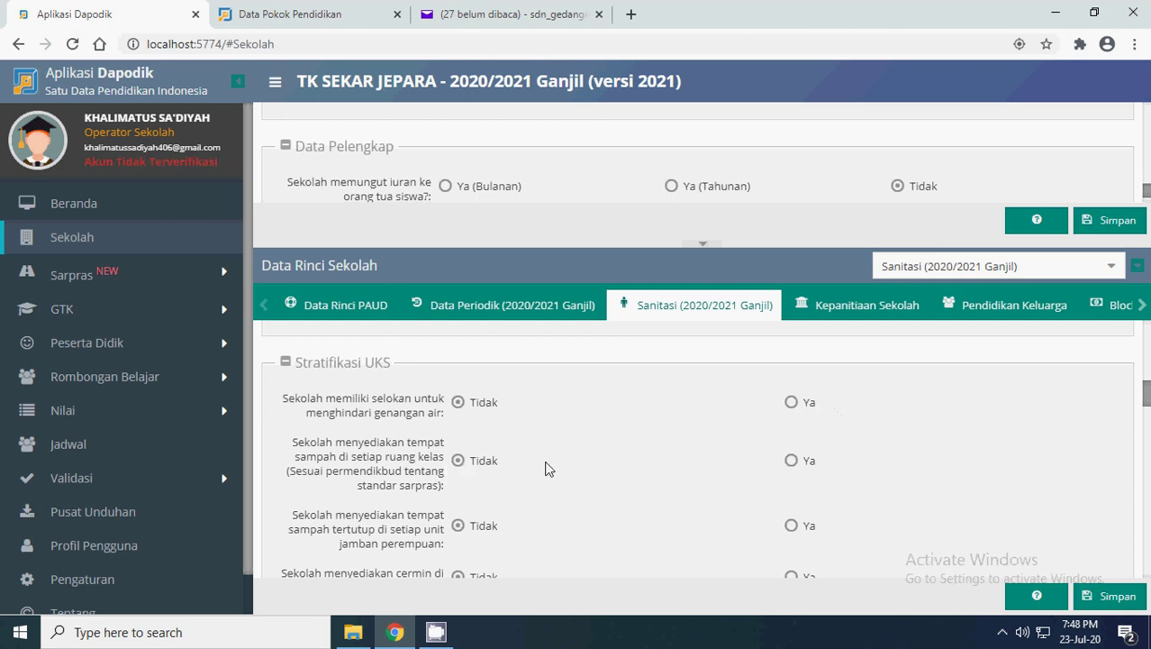
scroll(545, 468, "down", 5)
scroll(545, 467, "down", 2)
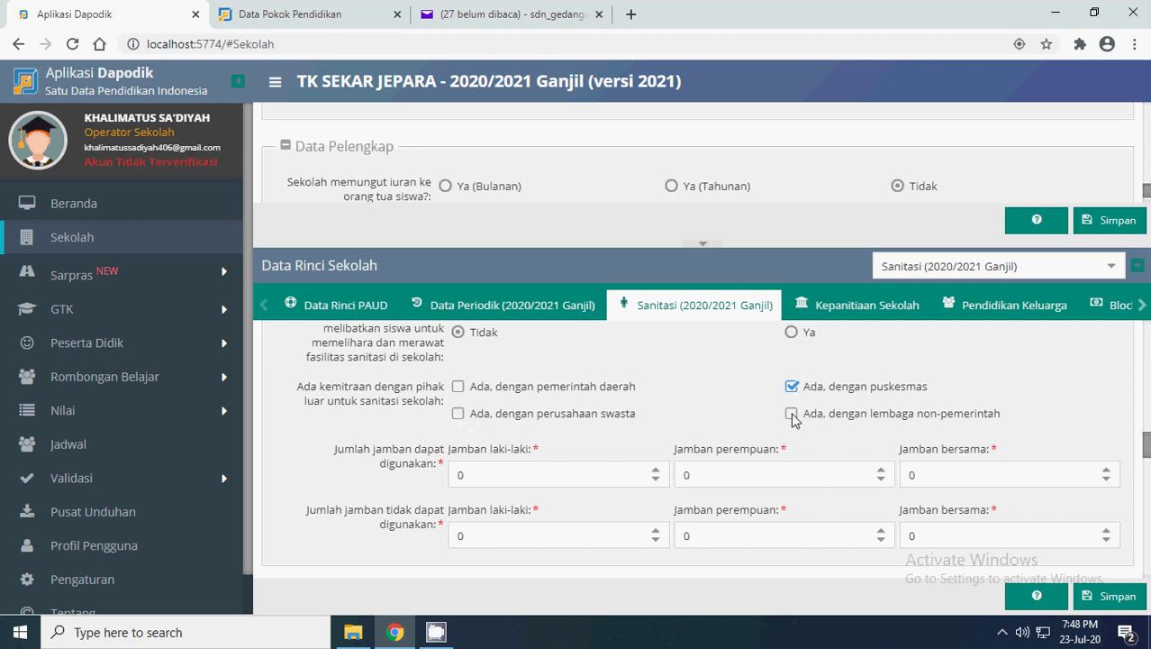
left_click(791, 412)
scroll(575, 476, "down", 1)
scroll(575, 477, "up", 1)
- Set Jamban bersama (dapat digunakan) to 1 and save, confirming 'Data Sanitasi berhasil dibuat'
left_click(1106, 471)
scroll(563, 480, "down", 1)
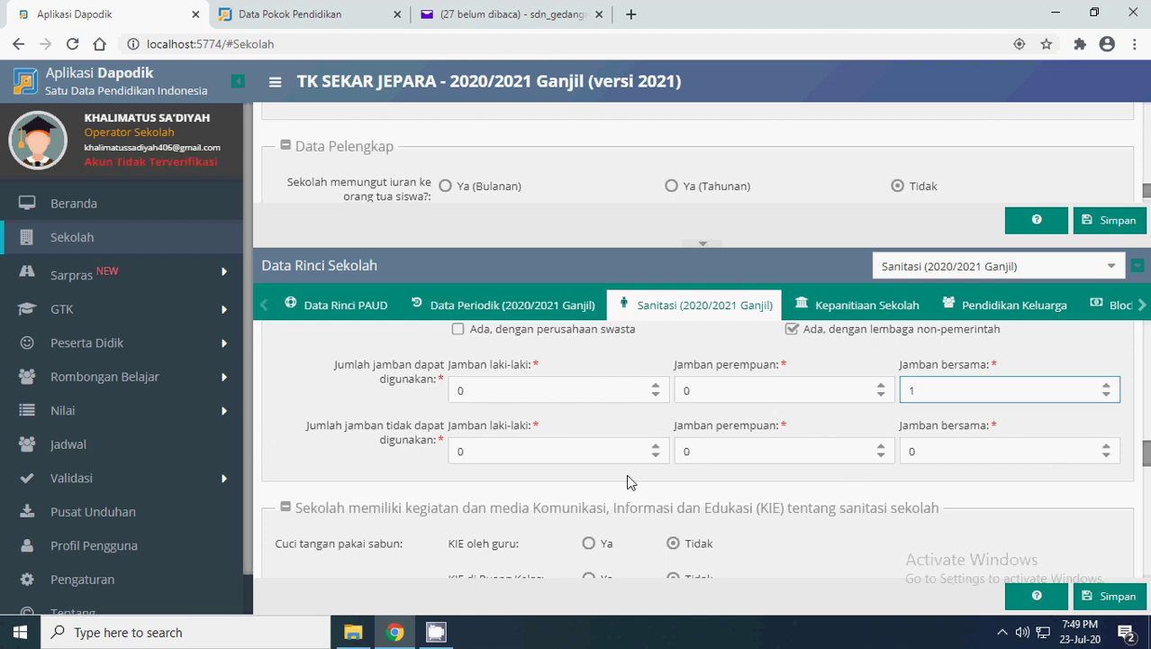
scroll(630, 474, "down", 1)
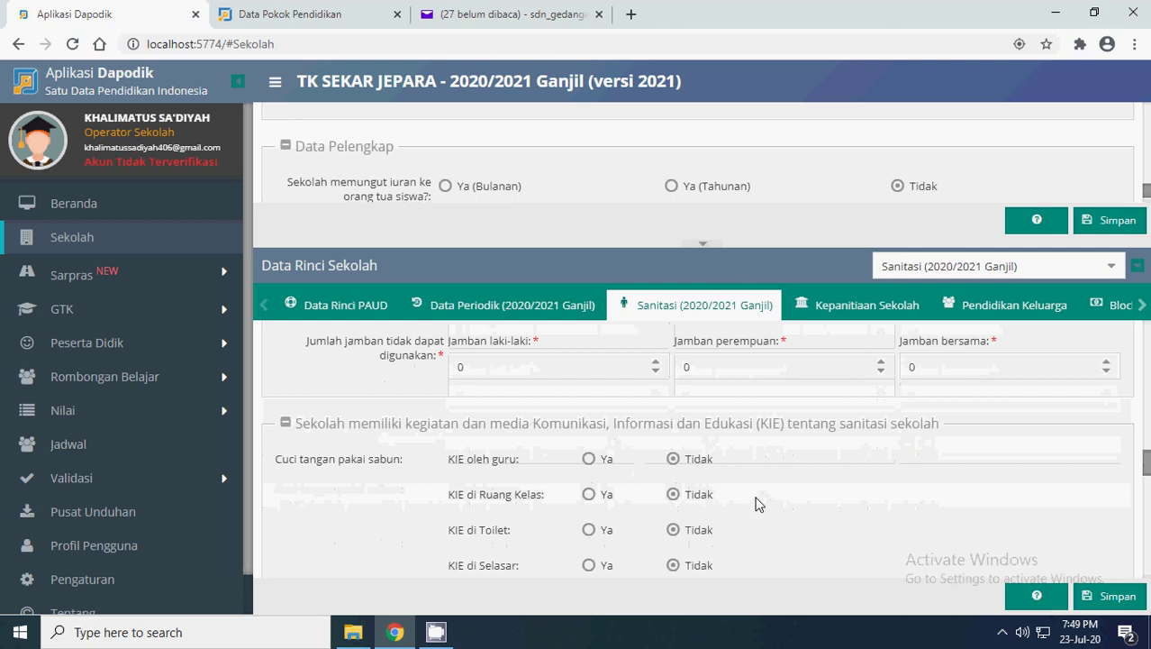
scroll(759, 501, "down", 1)
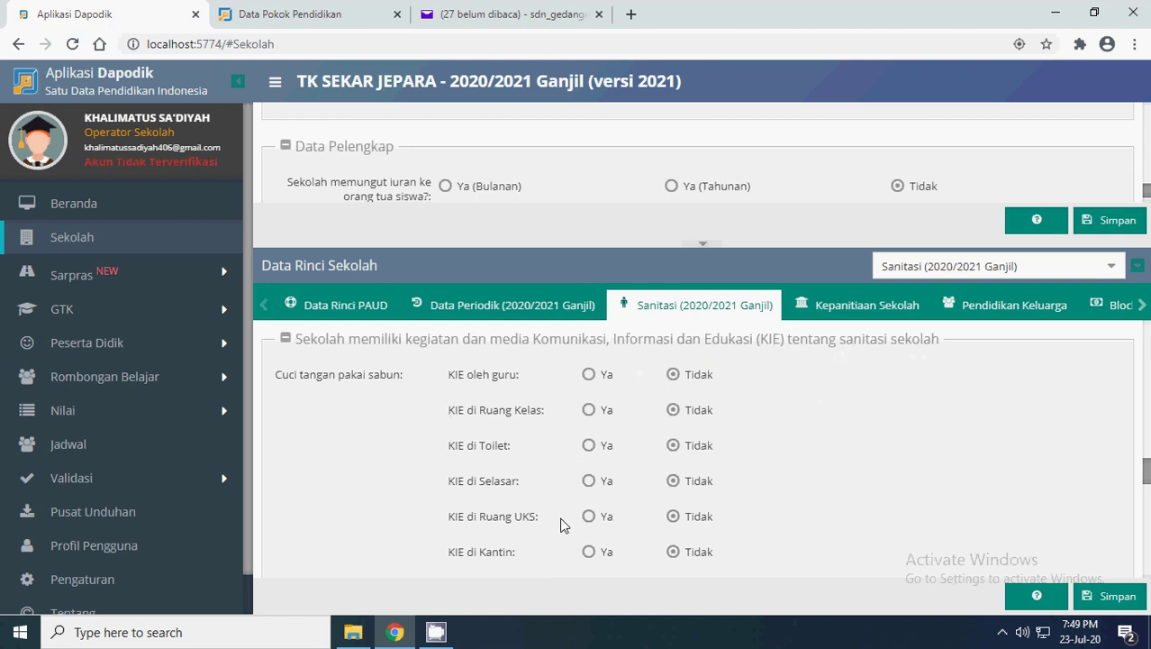
scroll(673, 479, "down", 2)
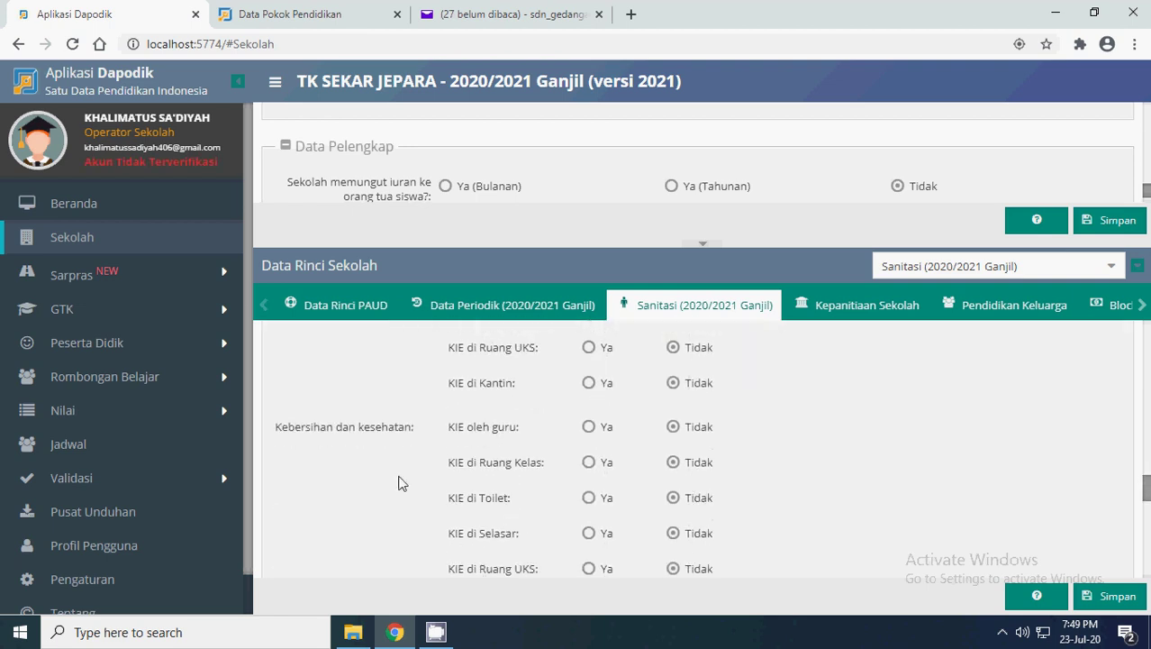
scroll(598, 423, "down", 2)
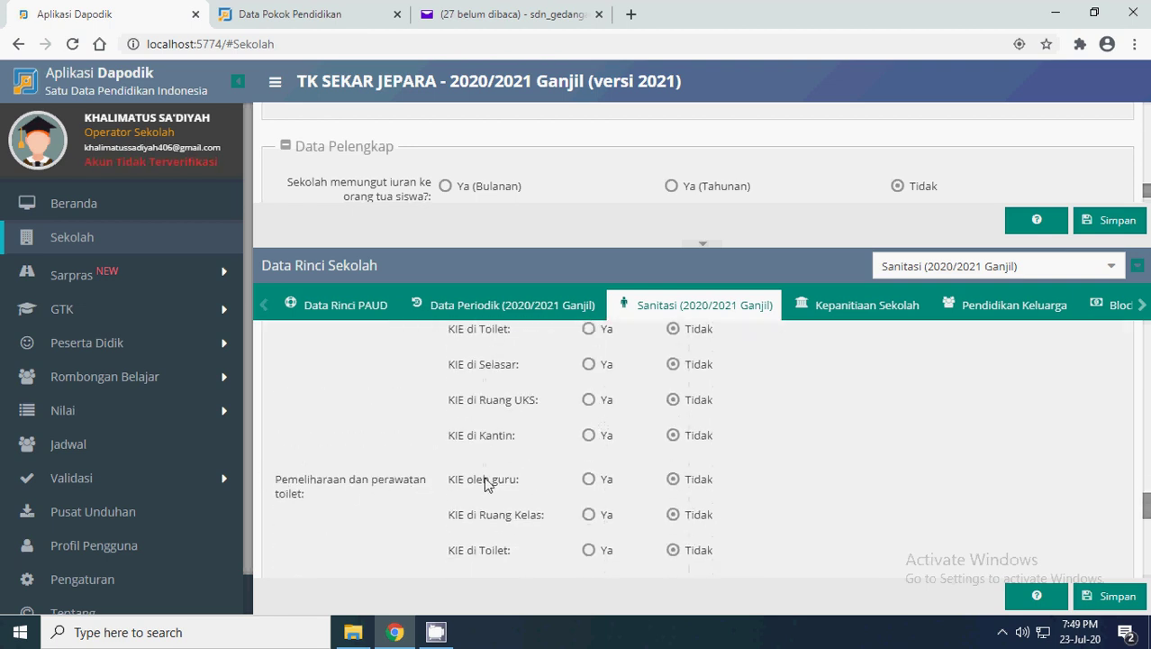
scroll(614, 366, "down", 1)
scroll(525, 472, "down", 3)
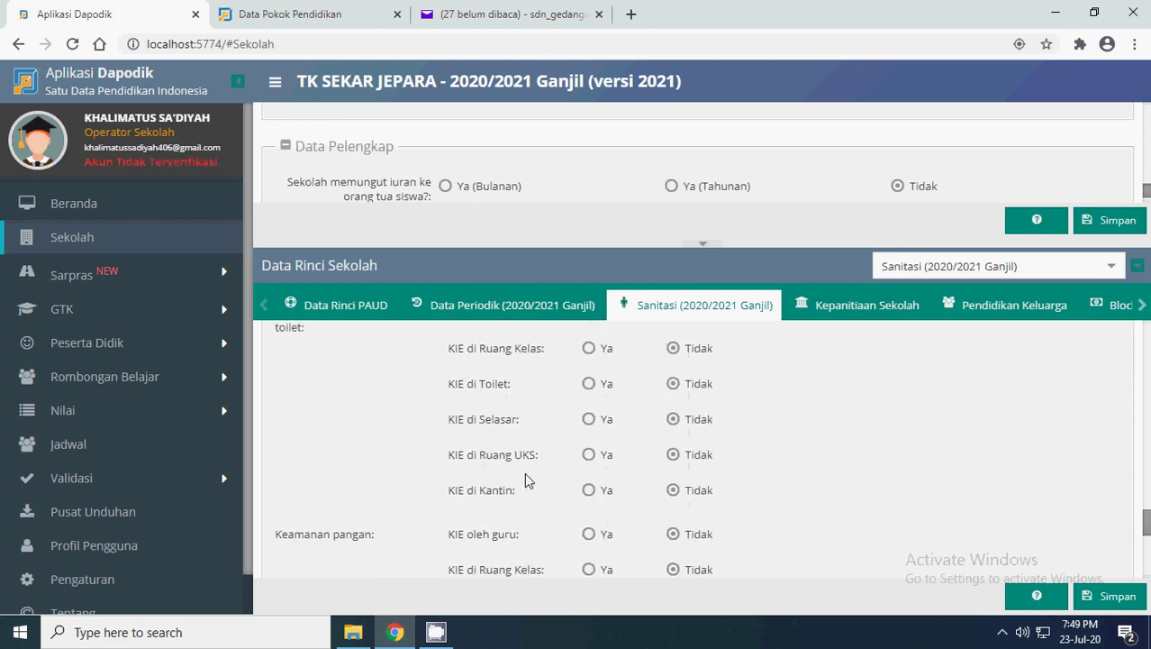
scroll(566, 436, "down", 3)
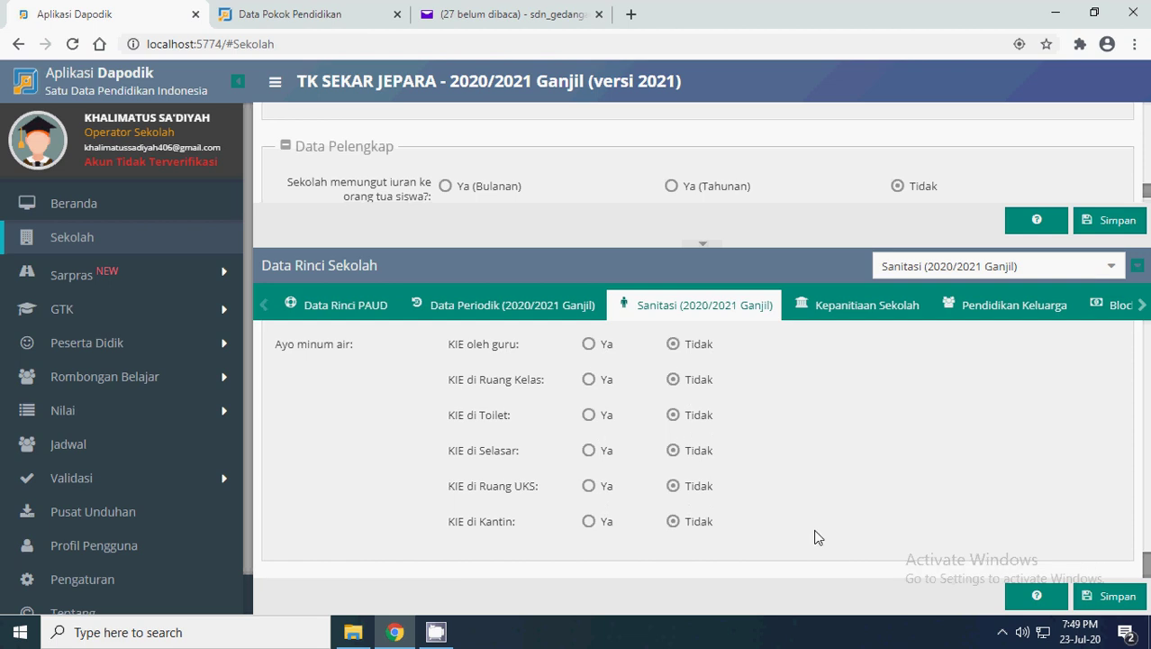
left_click(1117, 596)
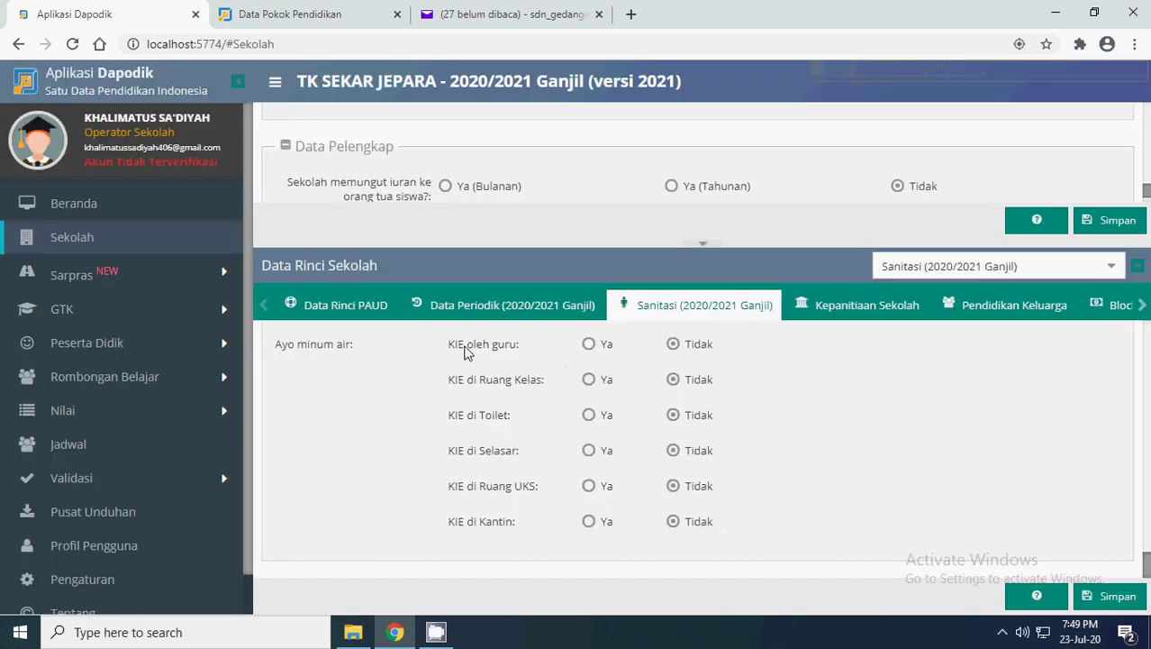
left_click(1142, 311)
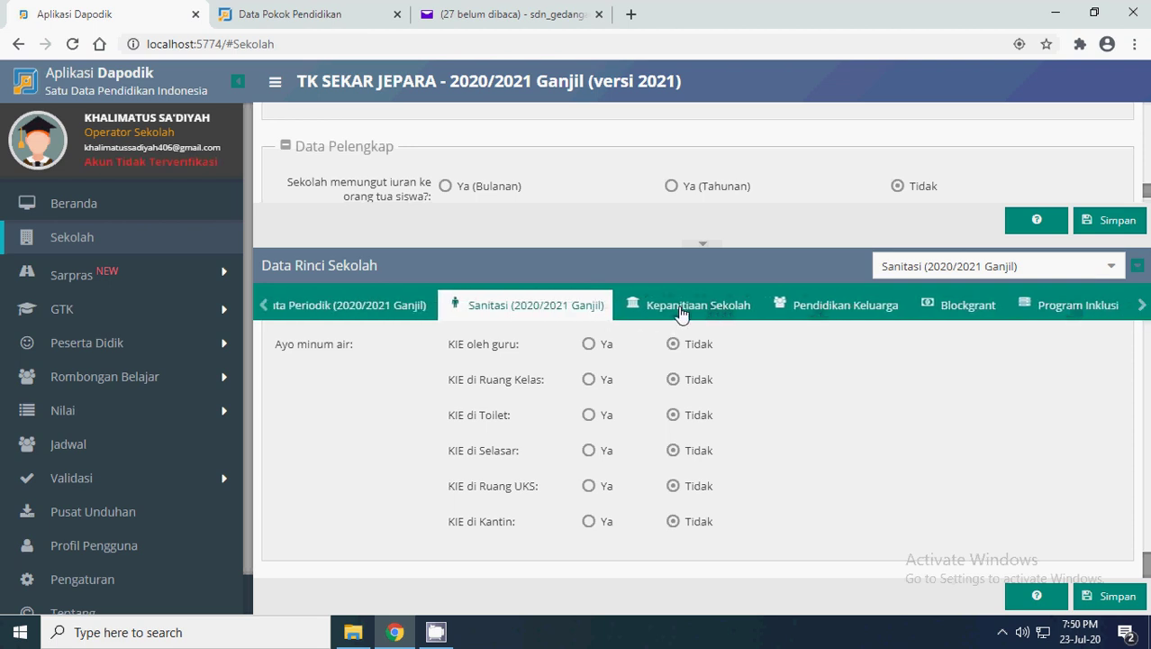
- Open Kepanitiaan Sekolah and select the Penanggulangan Tindak Kekerasan di Sekolah committee
left_click(682, 311)
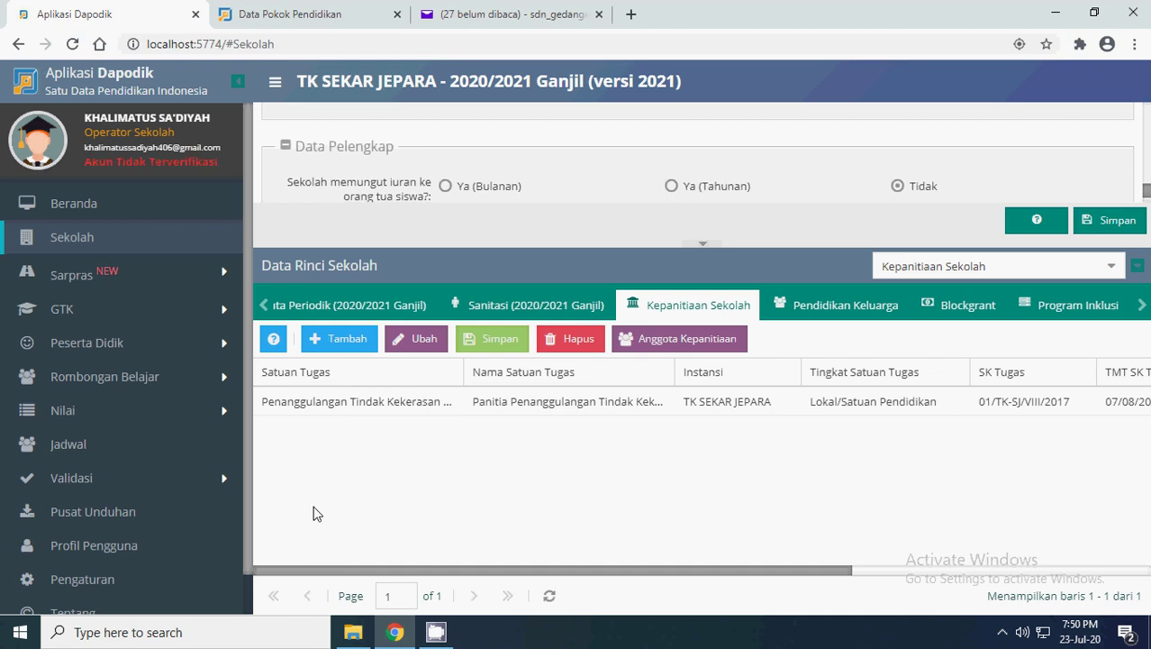
left_click(330, 402)
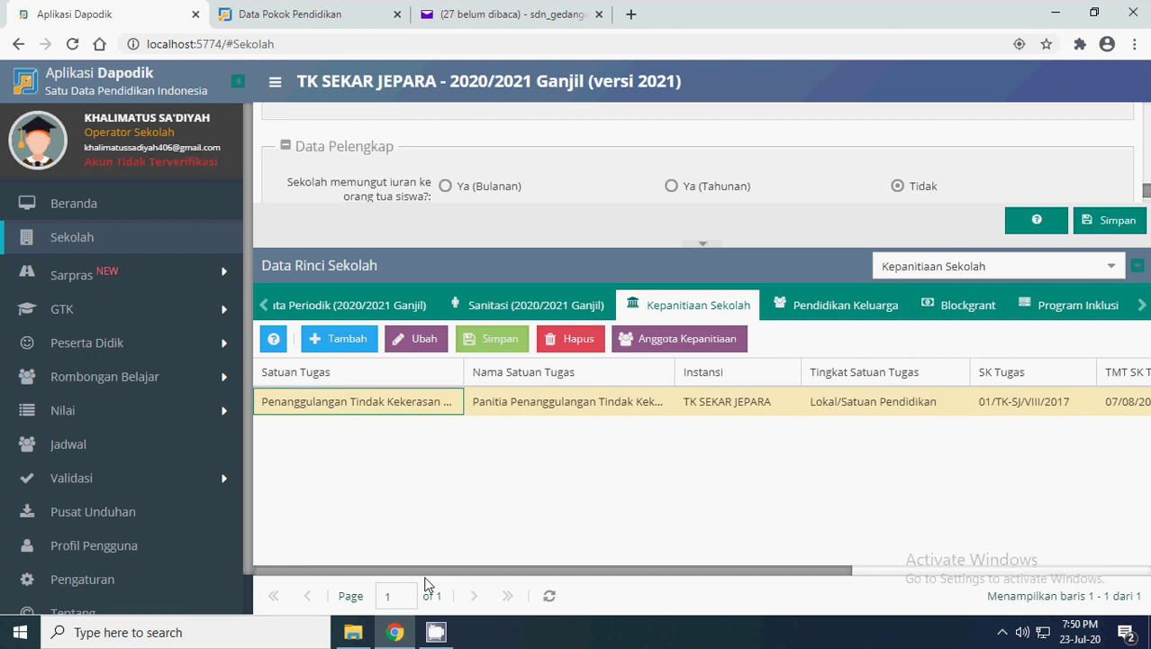
left_click_drag(424, 574, 462, 560)
- Start a new committee row, browse the Satuan Tugas options, then refresh to discard the blank row
left_click(347, 338)
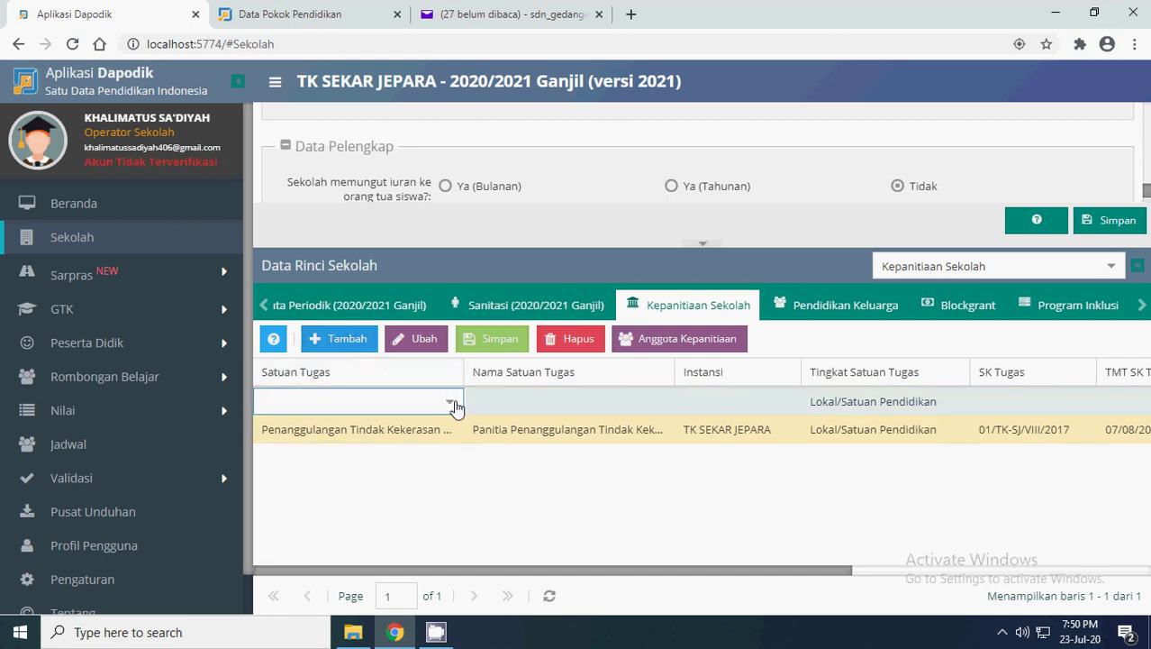
left_click(453, 404)
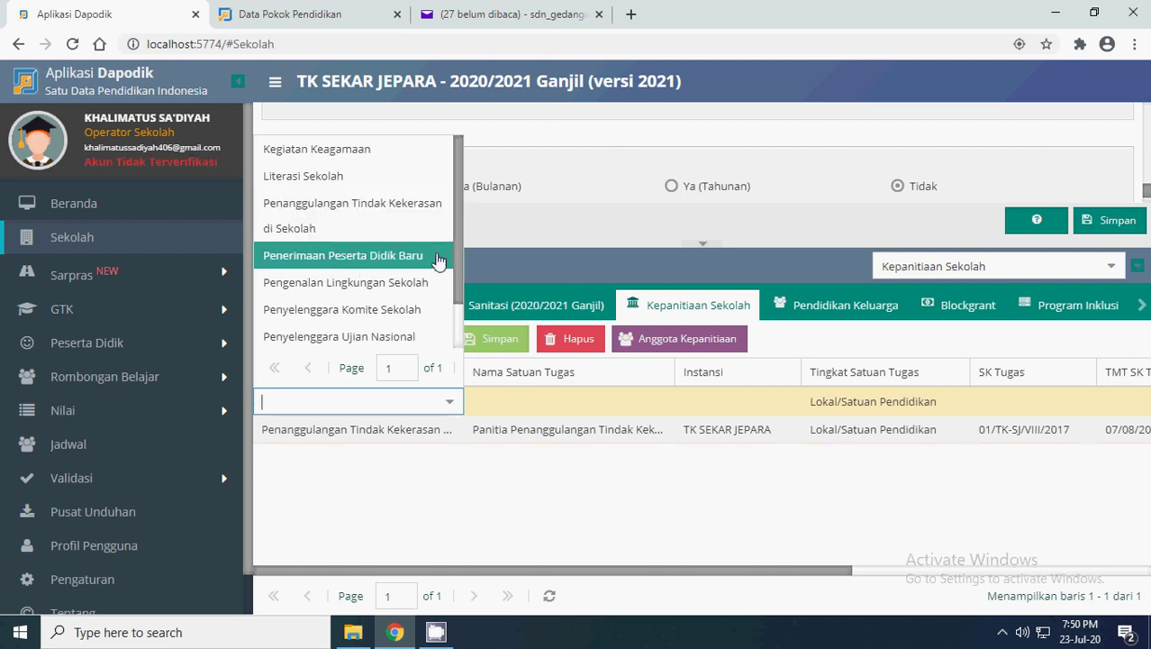
left_click_drag(454, 224, 452, 255)
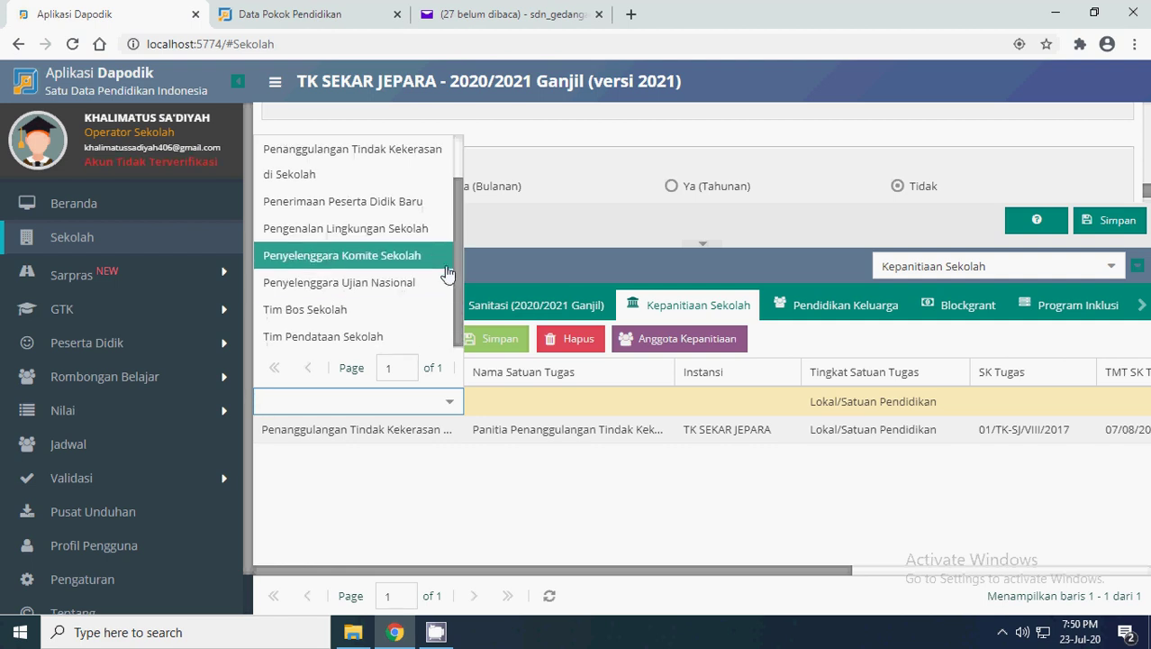
left_click(405, 475)
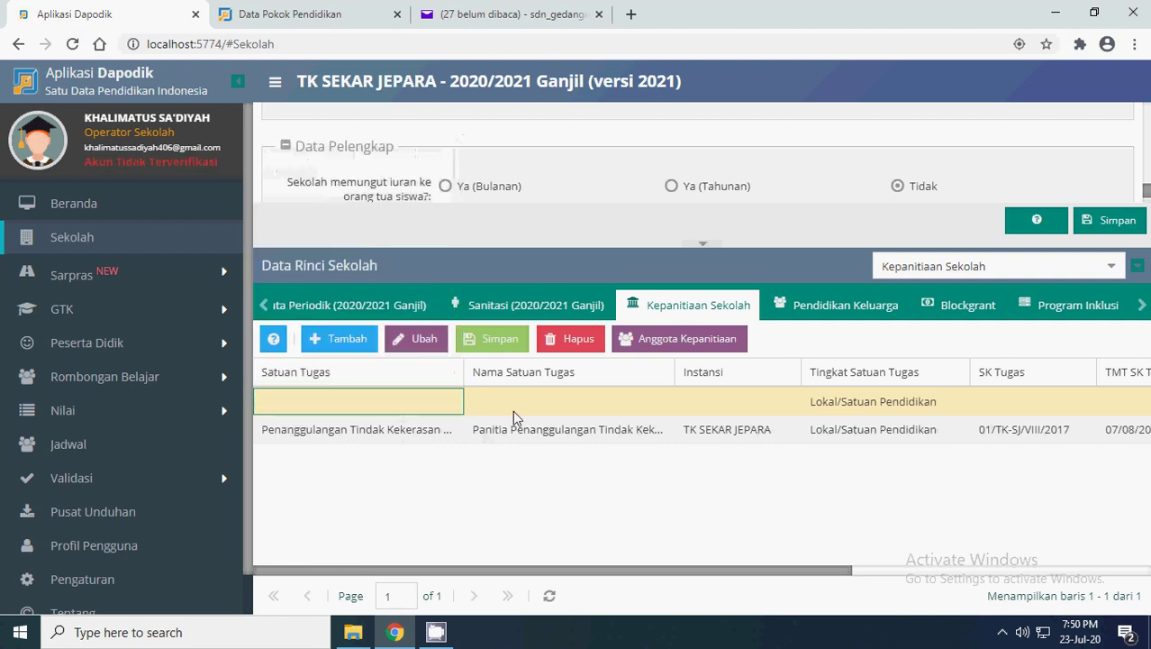
left_click(530, 405)
left_click(697, 405)
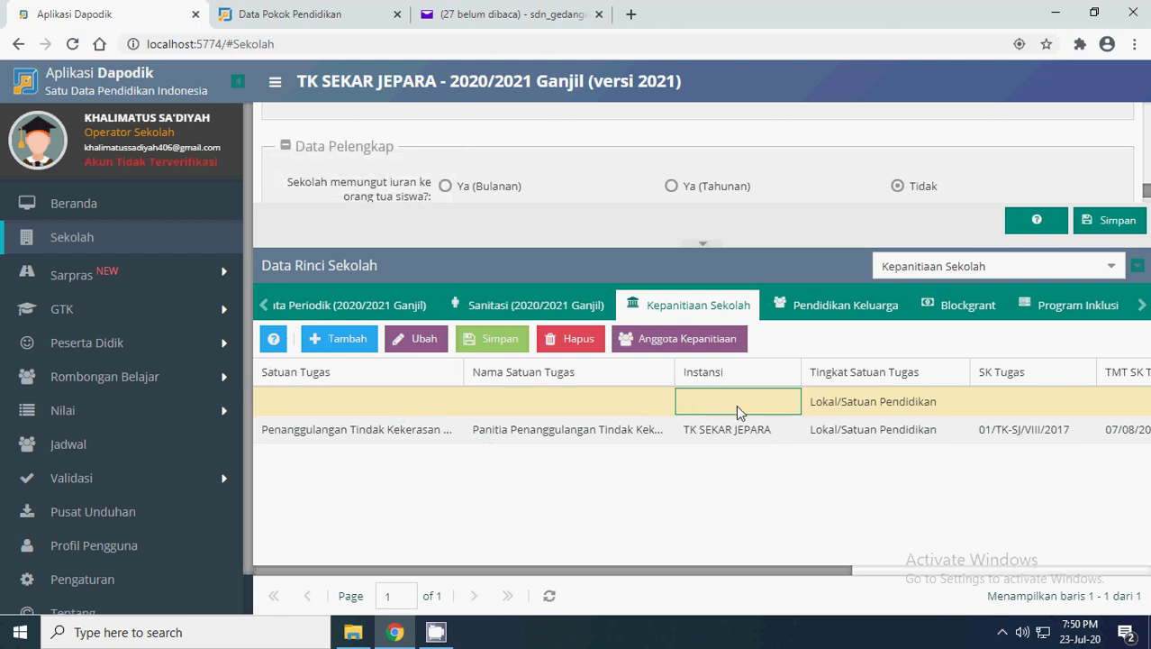
left_click_drag(671, 571, 501, 436)
left_click(482, 435)
left_click(549, 596)
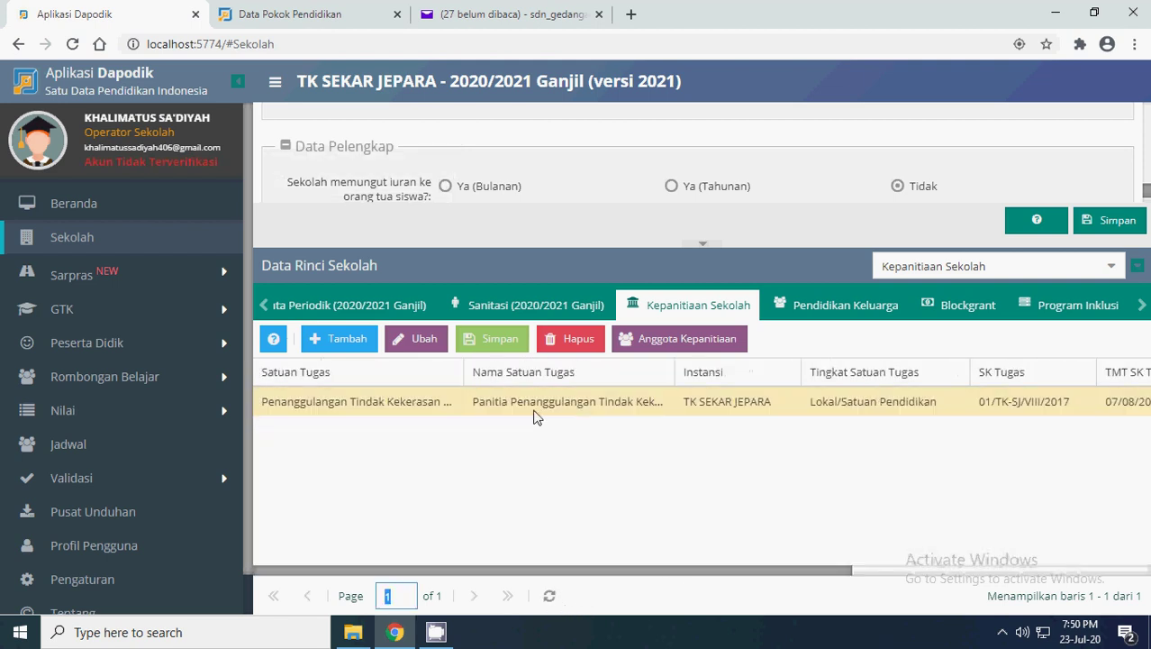
left_click(533, 403)
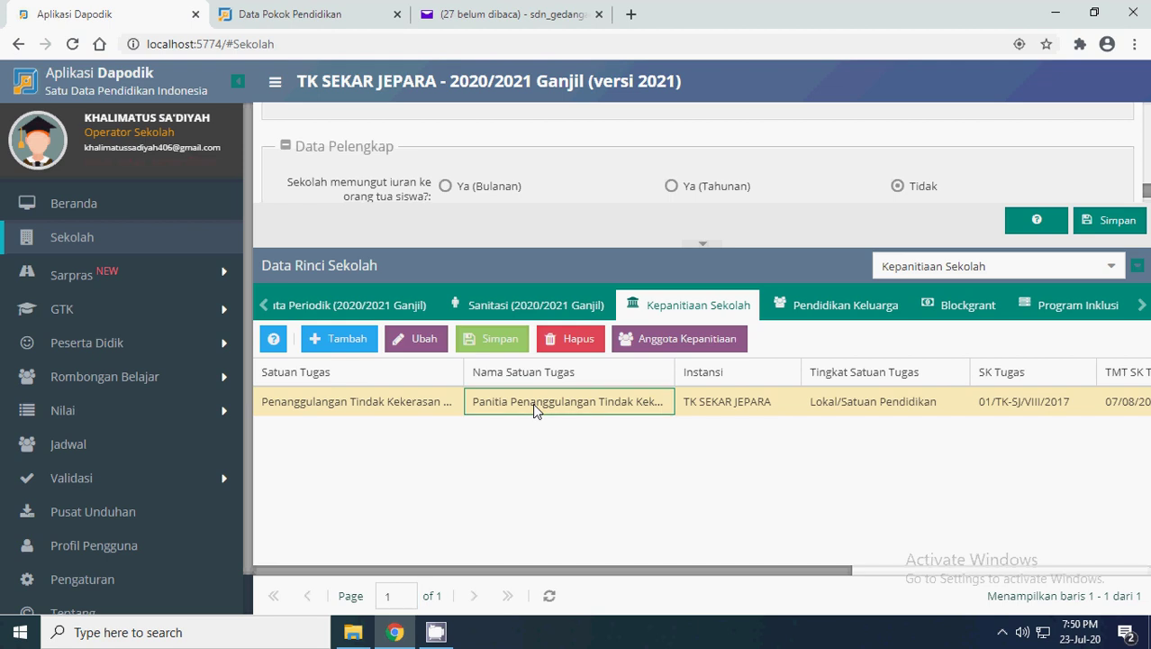
left_click(685, 342)
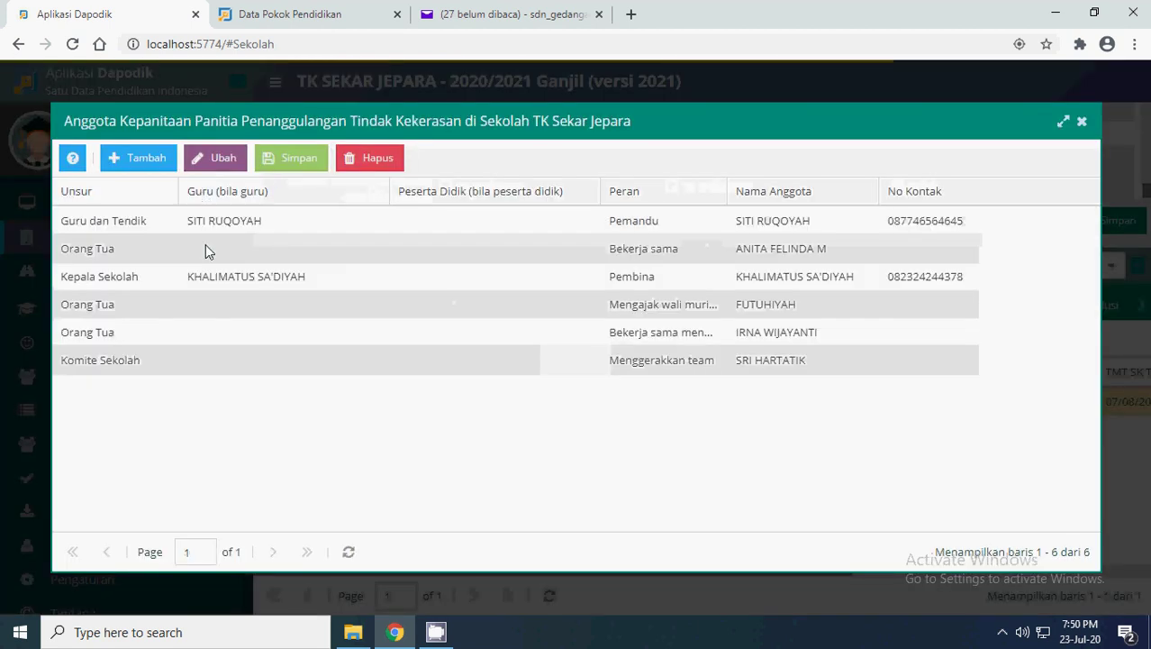
left_click(98, 221)
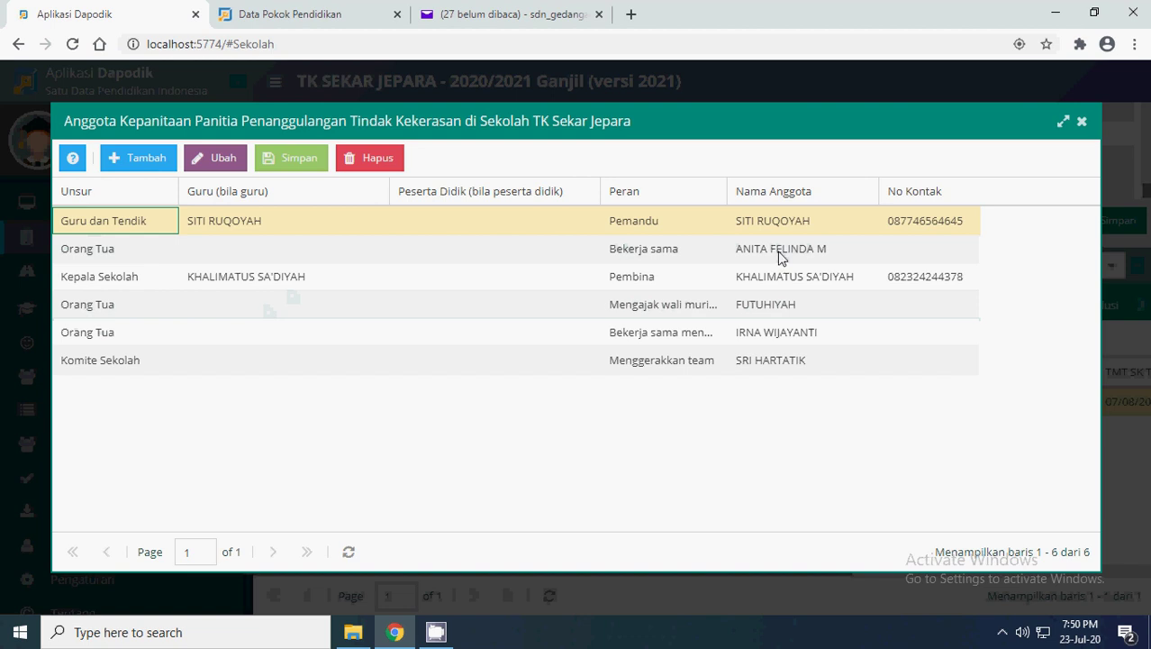
left_click(1081, 121)
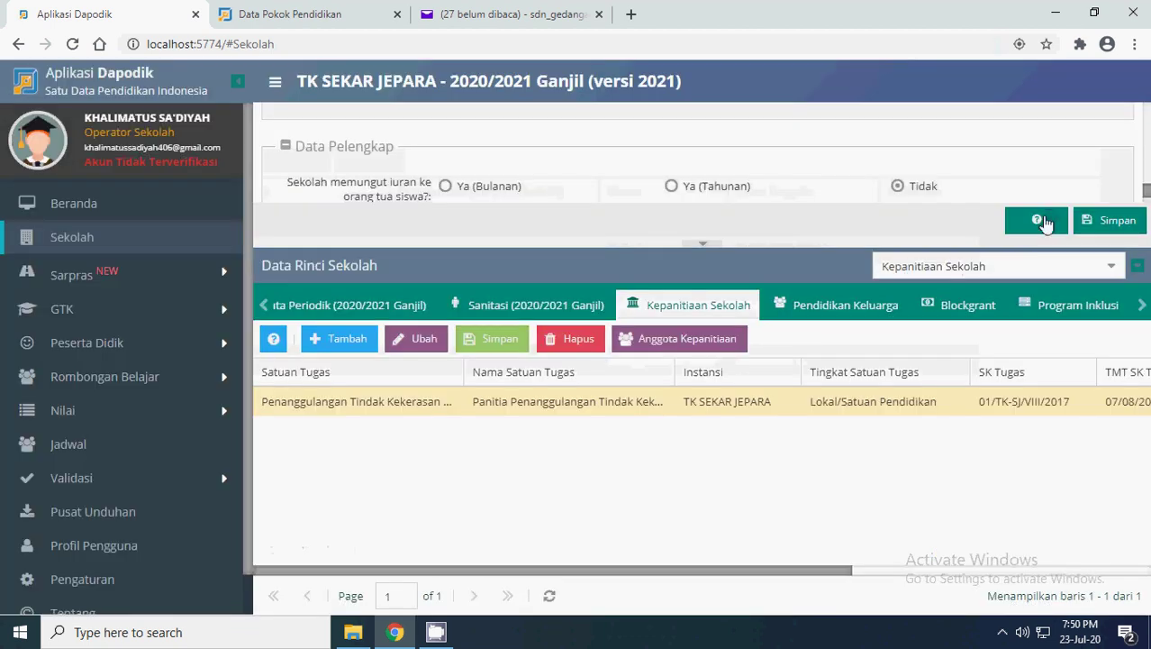
- Add a Parenting entry under Pendidikan Keluarga, then reload the grid to discard it unsaved
left_click(834, 310)
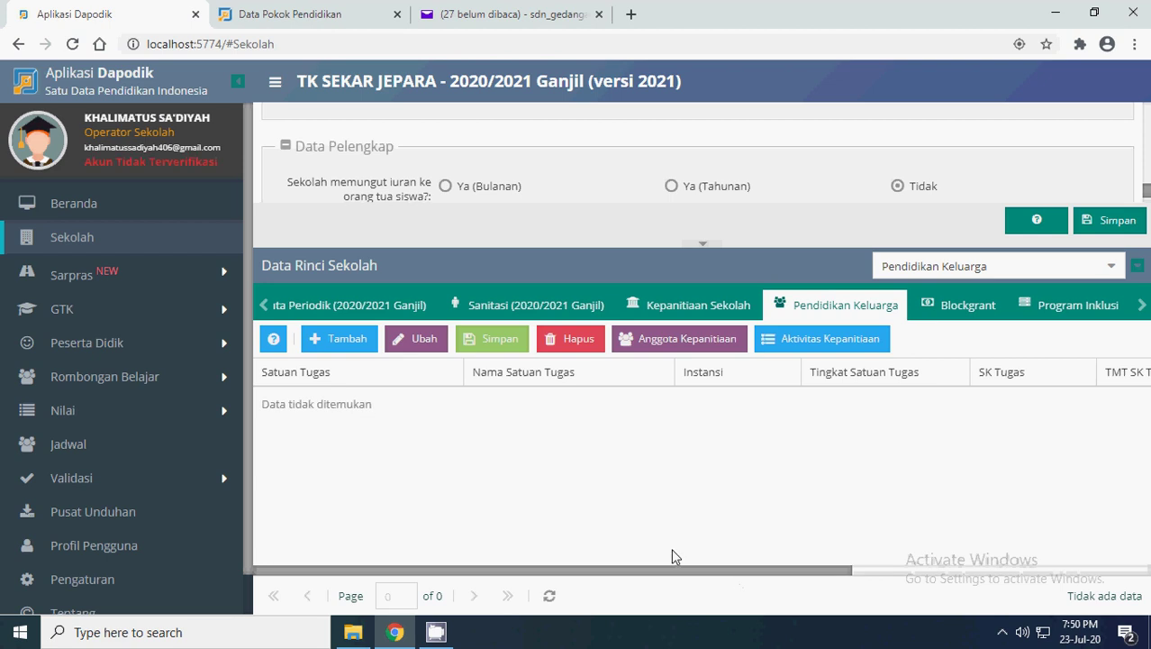
left_click(342, 340)
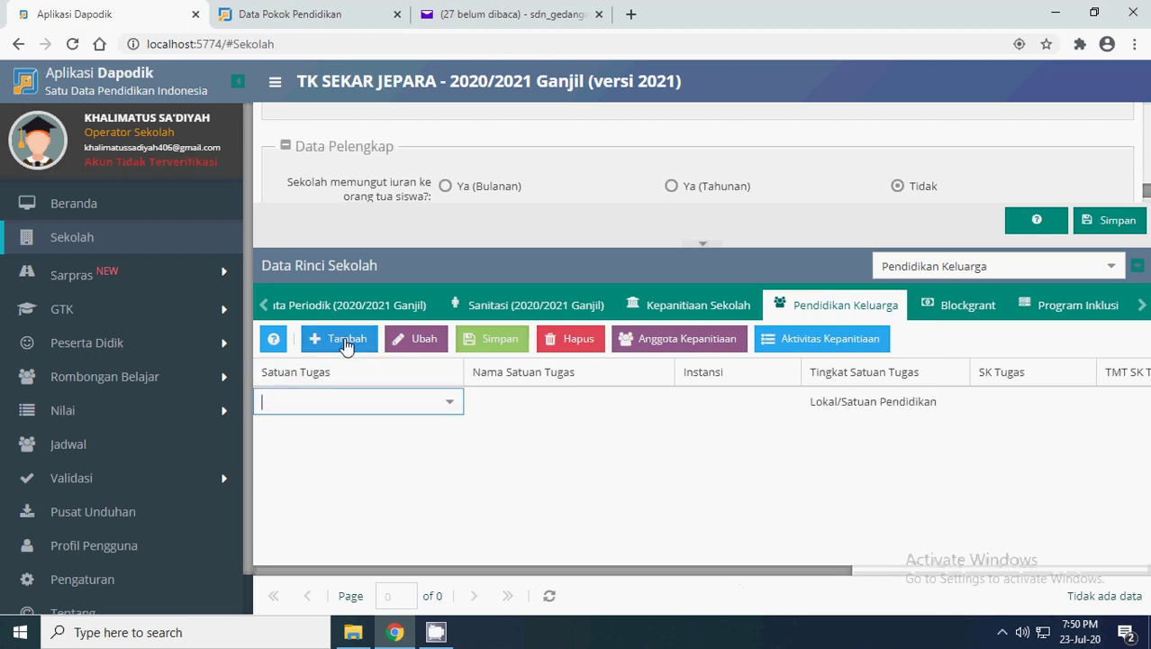
left_click(451, 402)
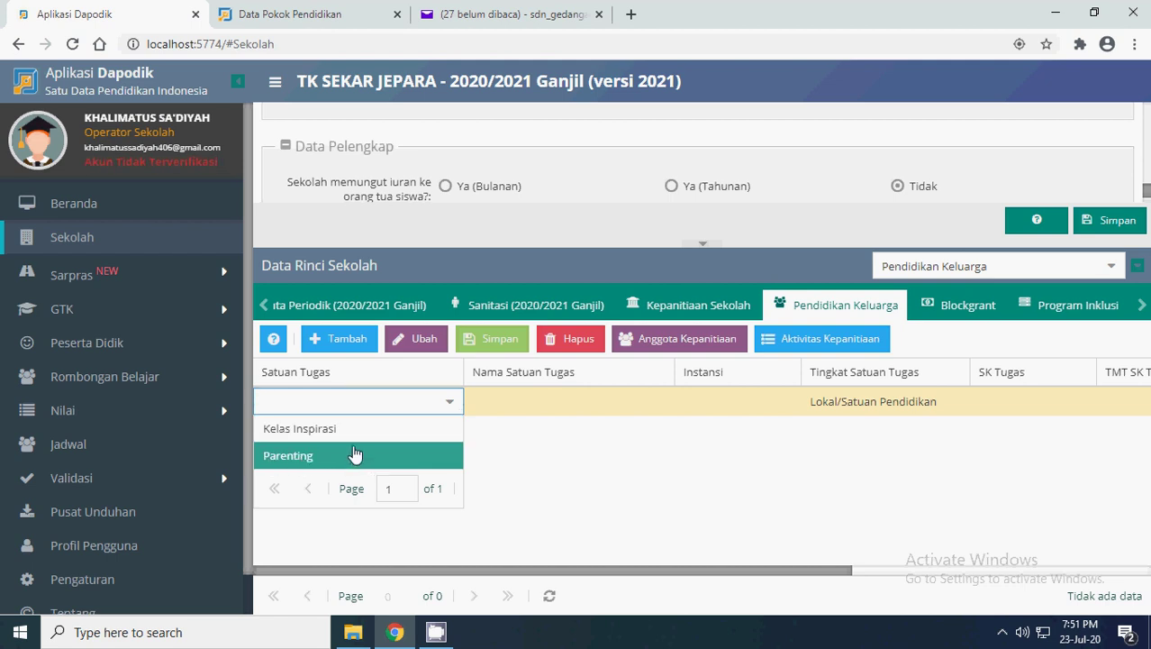
left_click(295, 458)
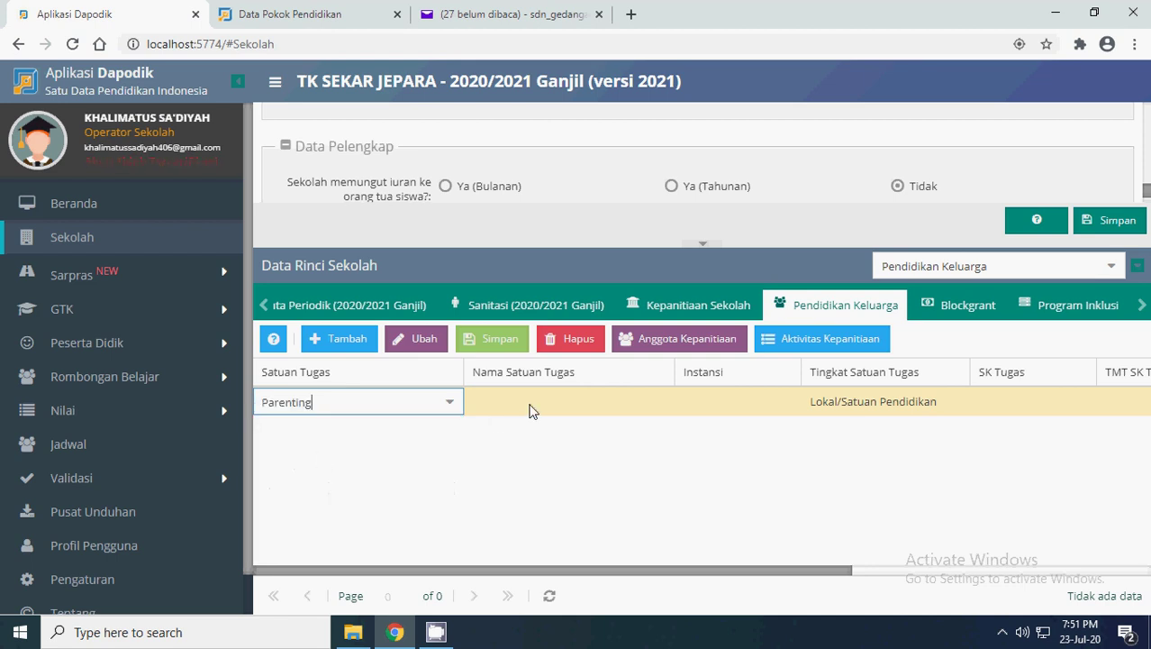
left_click(549, 596)
left_click_drag(639, 567, 723, 569)
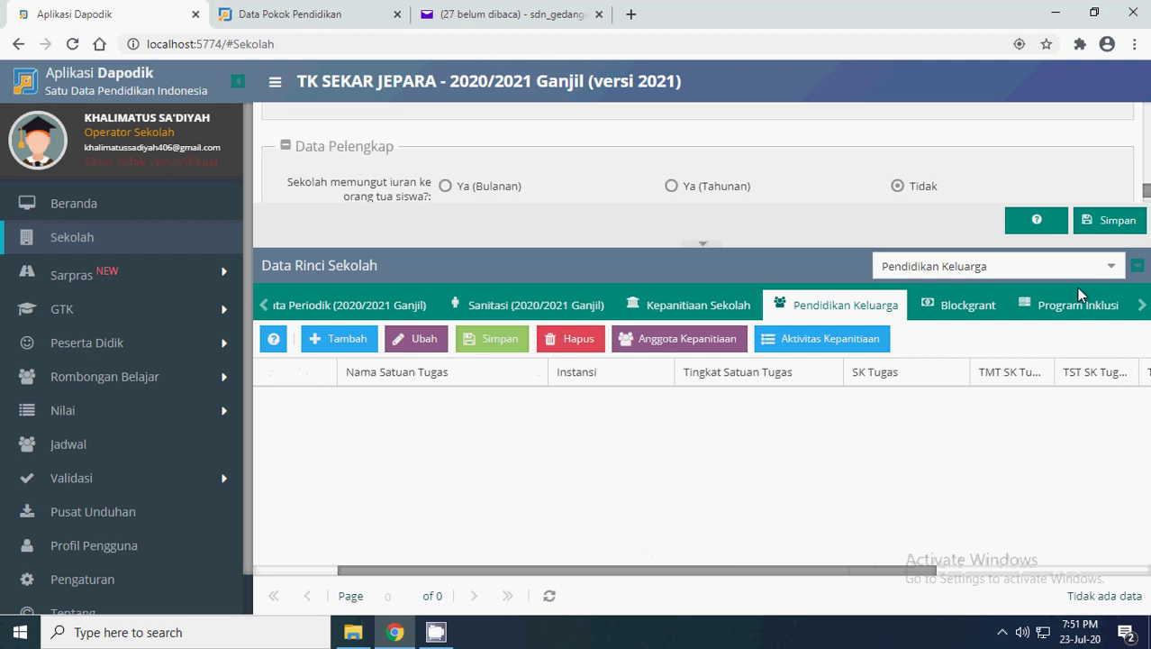
left_click(1143, 306)
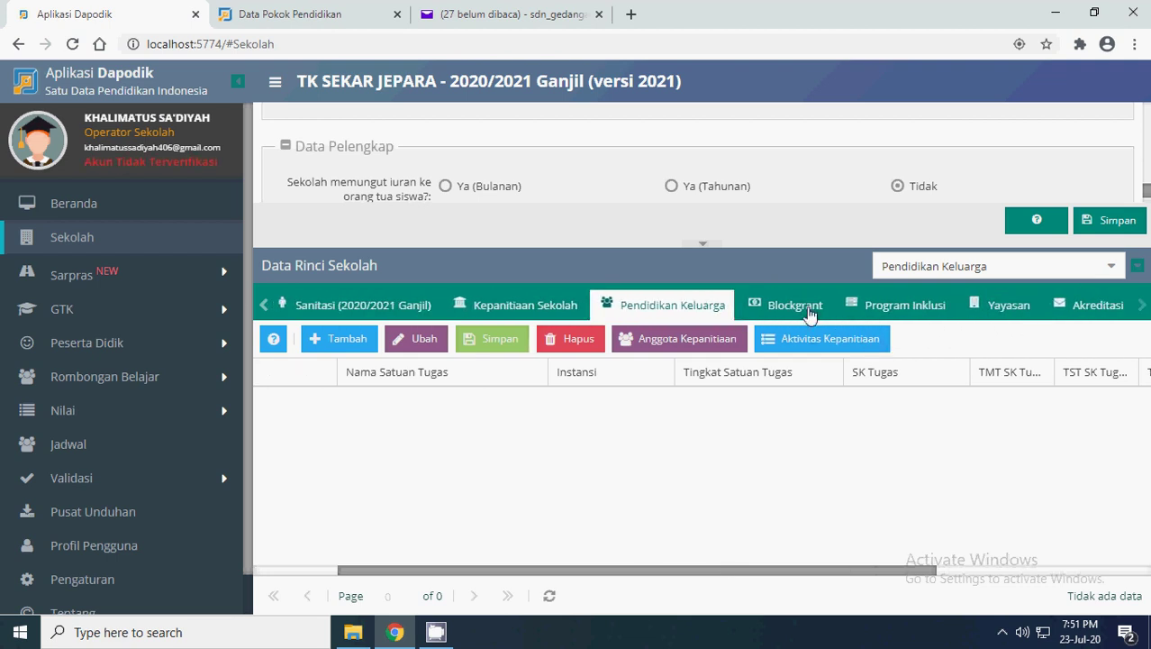
- Open Blockgrant and view the buildings produced by the 2016 BOP grant
left_click(809, 311)
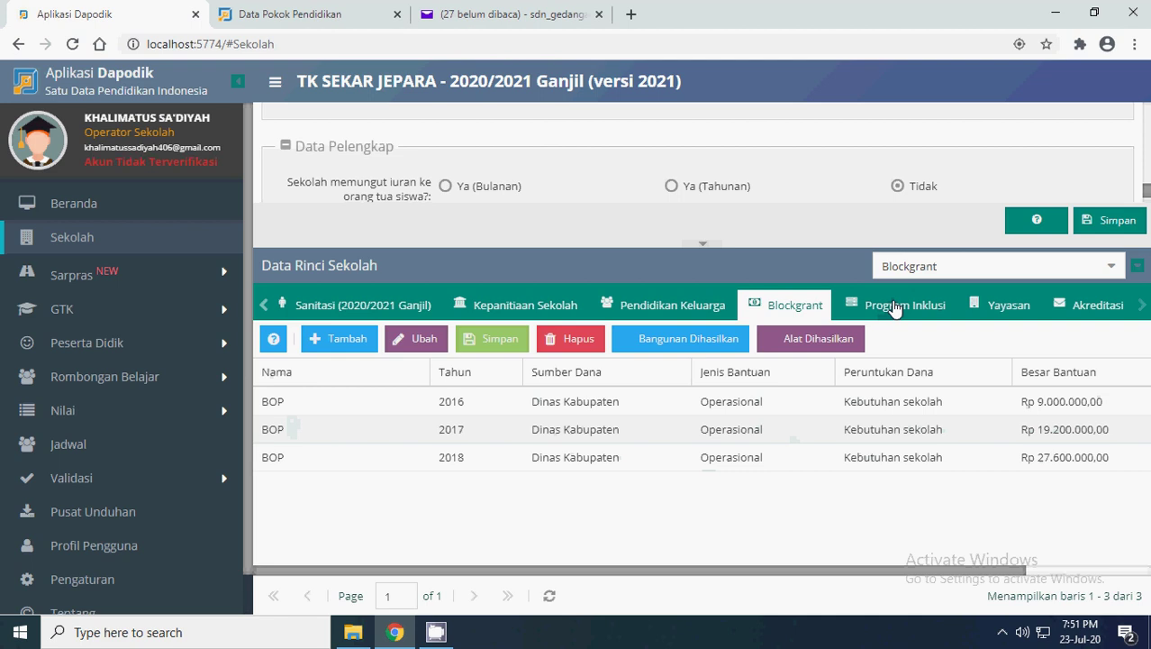
left_click(322, 401)
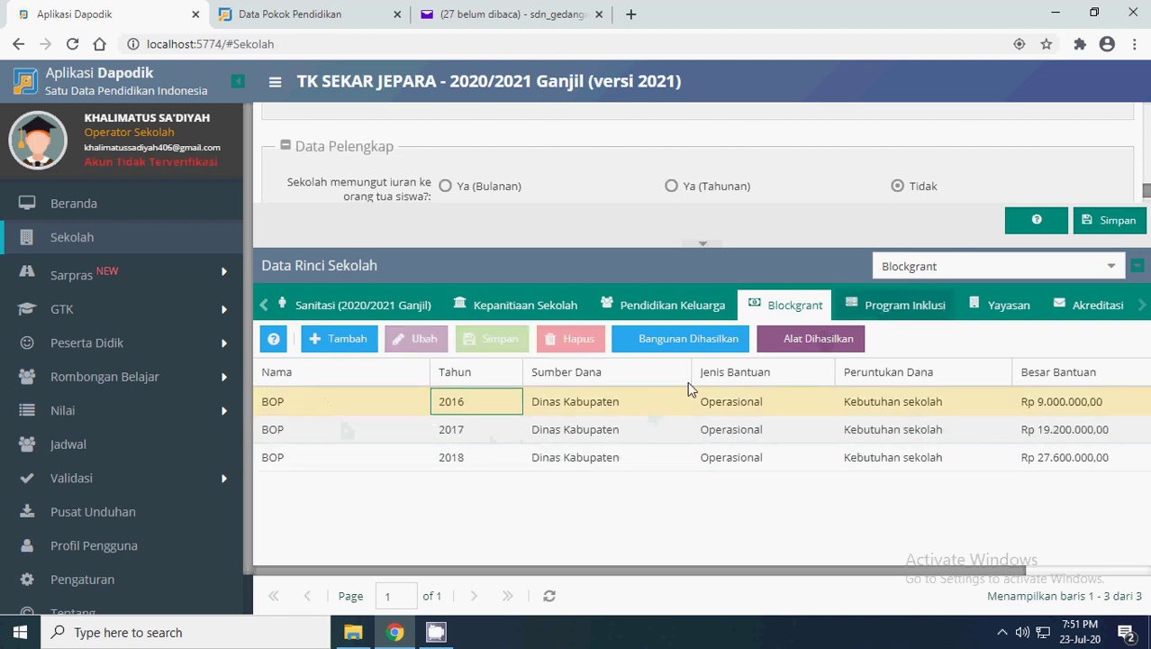
left_click(696, 347)
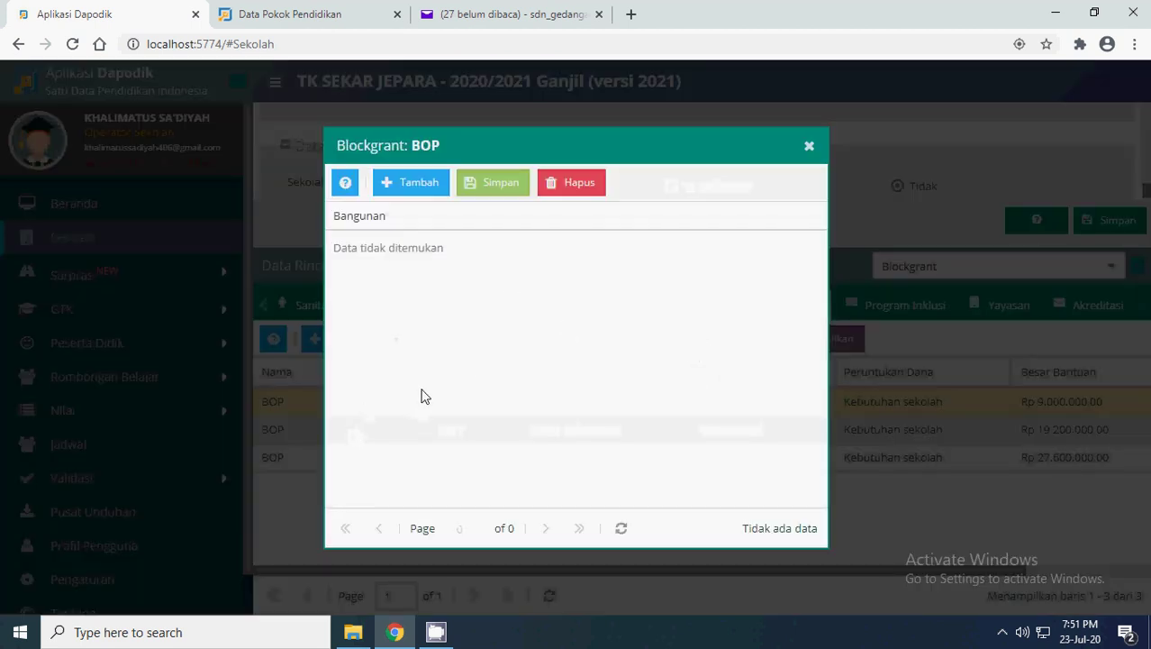
left_click(809, 146)
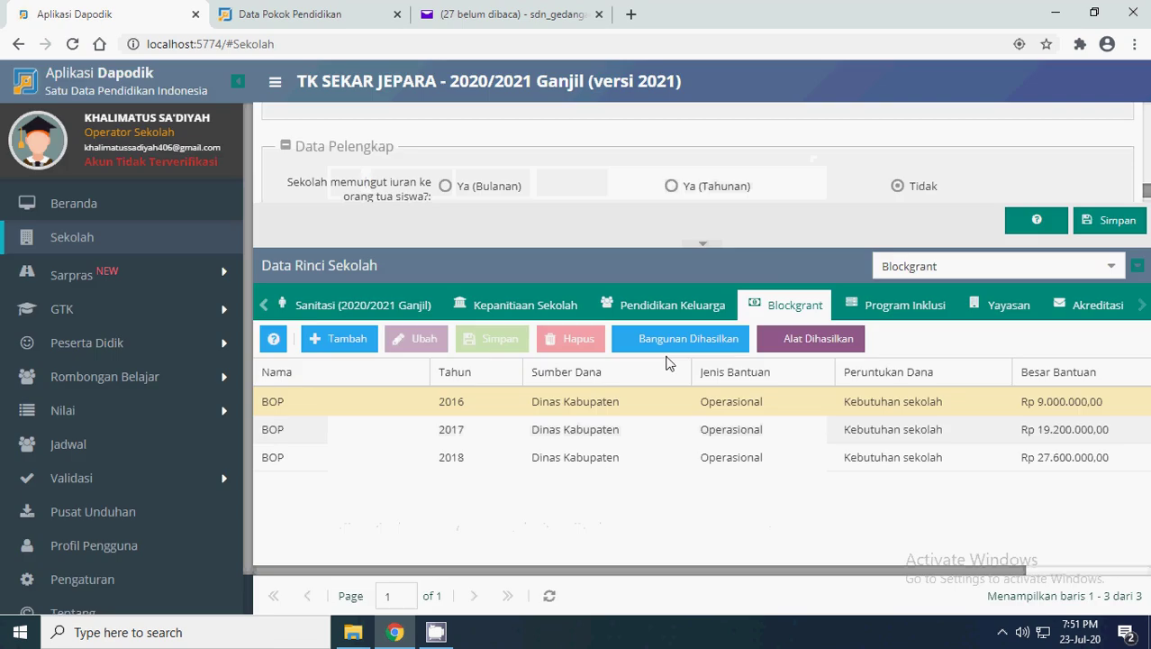
- Browse the 2016 grant's equipment choices and close the Alat Dihasilkan window without saving
left_click(833, 347)
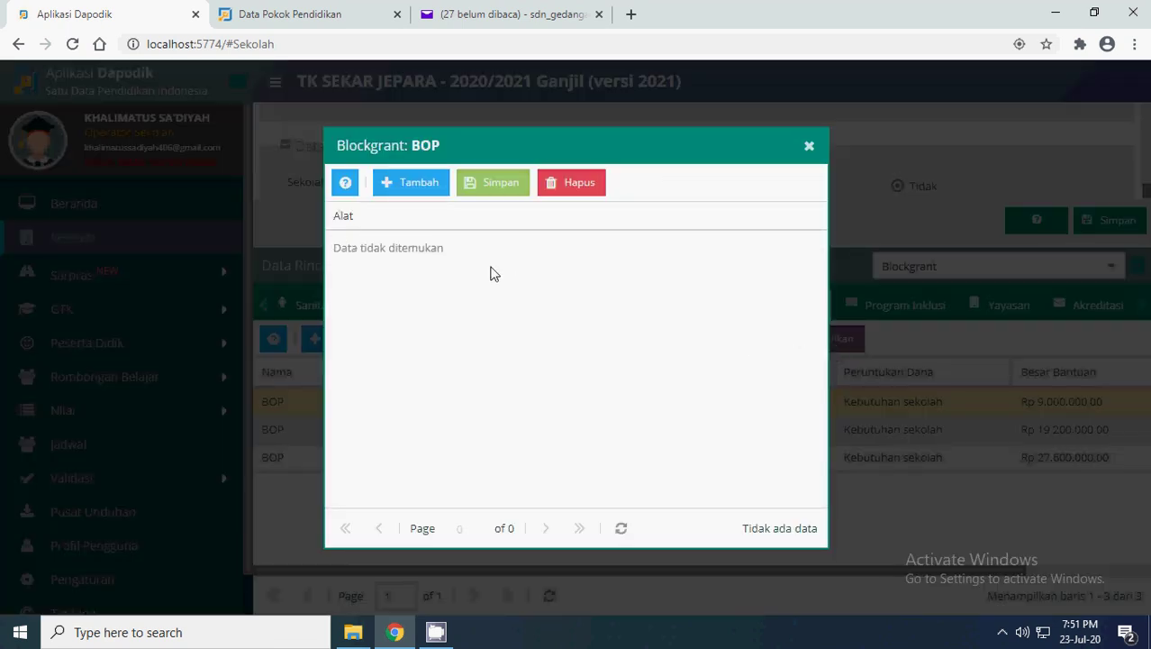
left_click(413, 190)
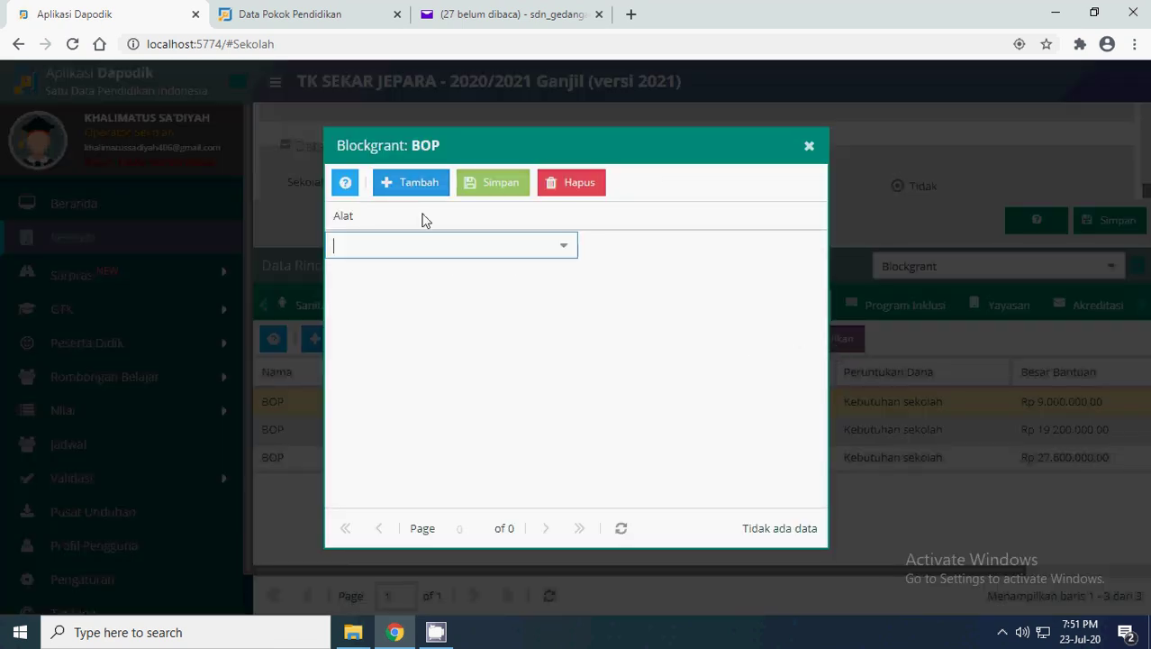
left_click(566, 247)
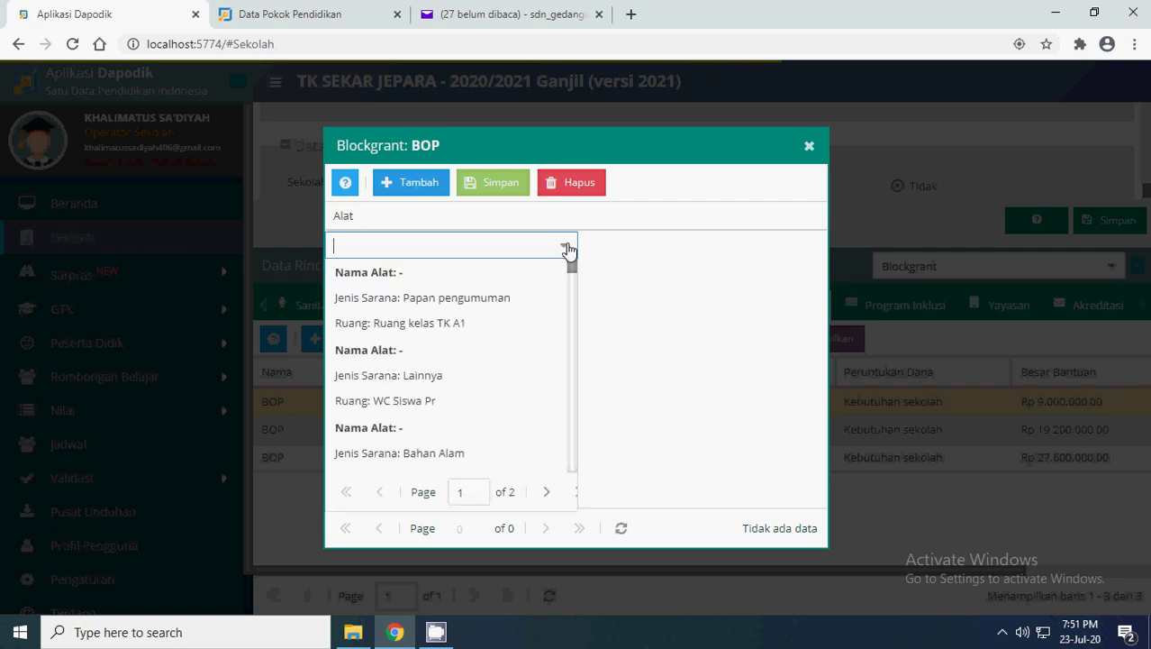
scroll(429, 297, "down", 4)
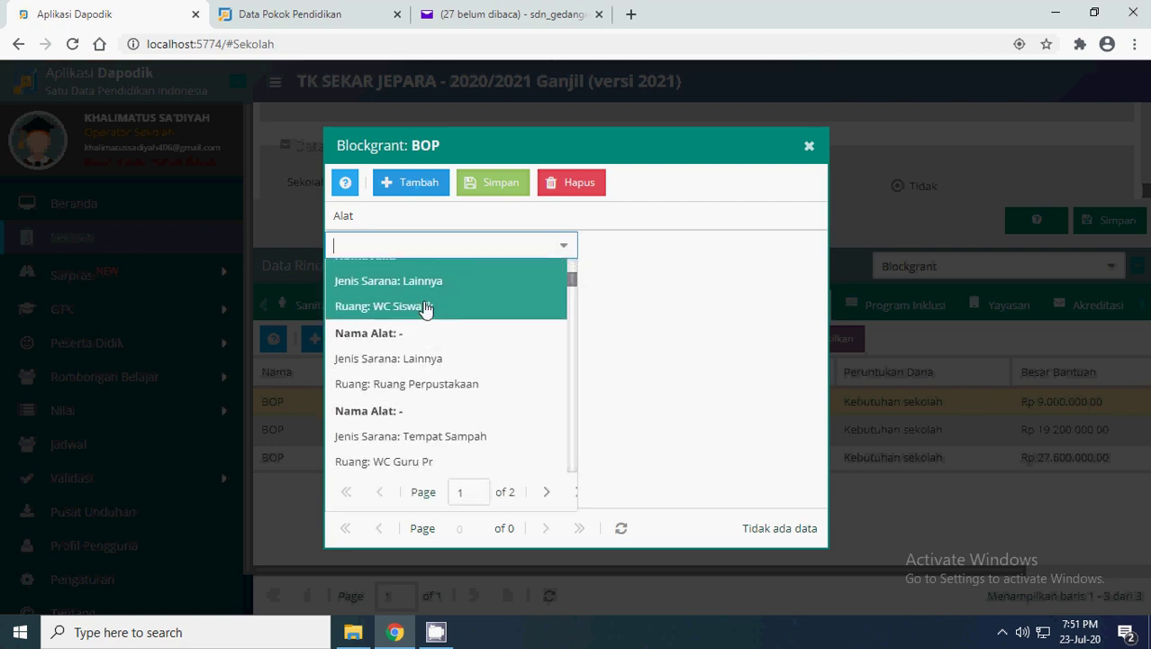
scroll(427, 309, "down", 5)
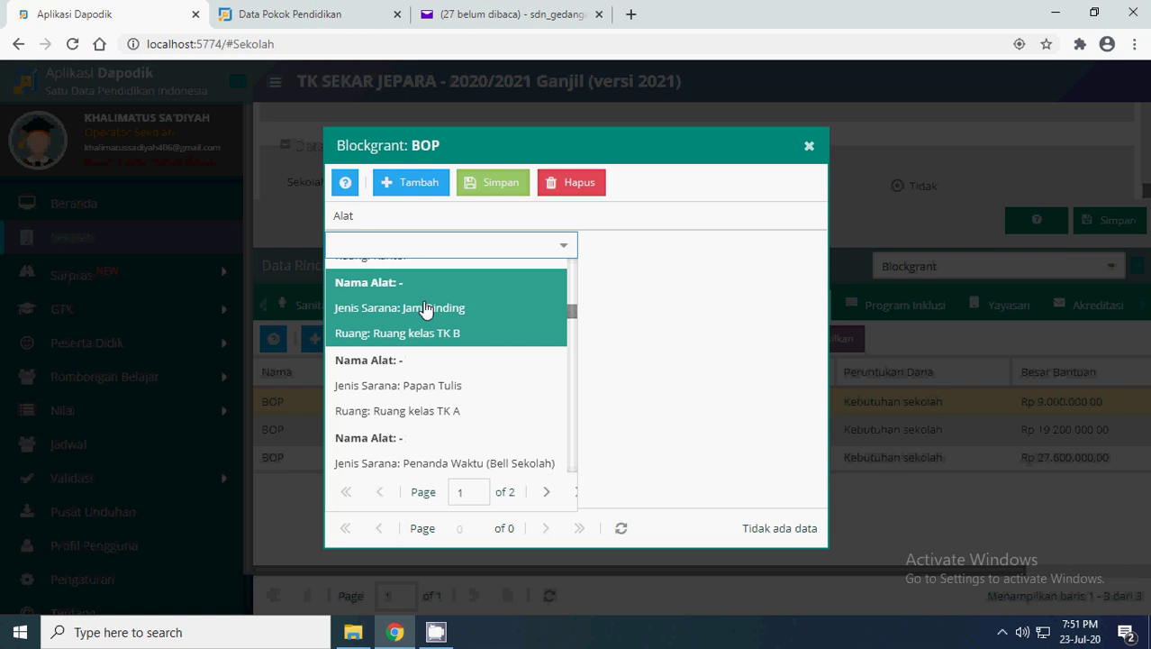
scroll(427, 309, "down", 2)
left_click(651, 316)
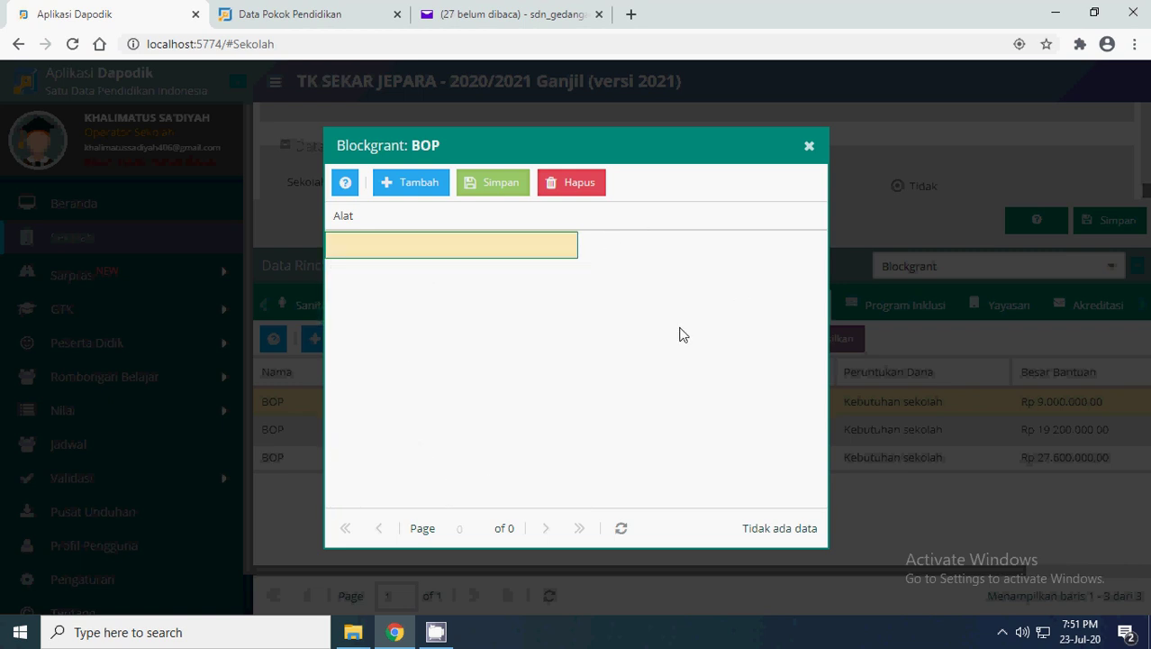
left_click(809, 146)
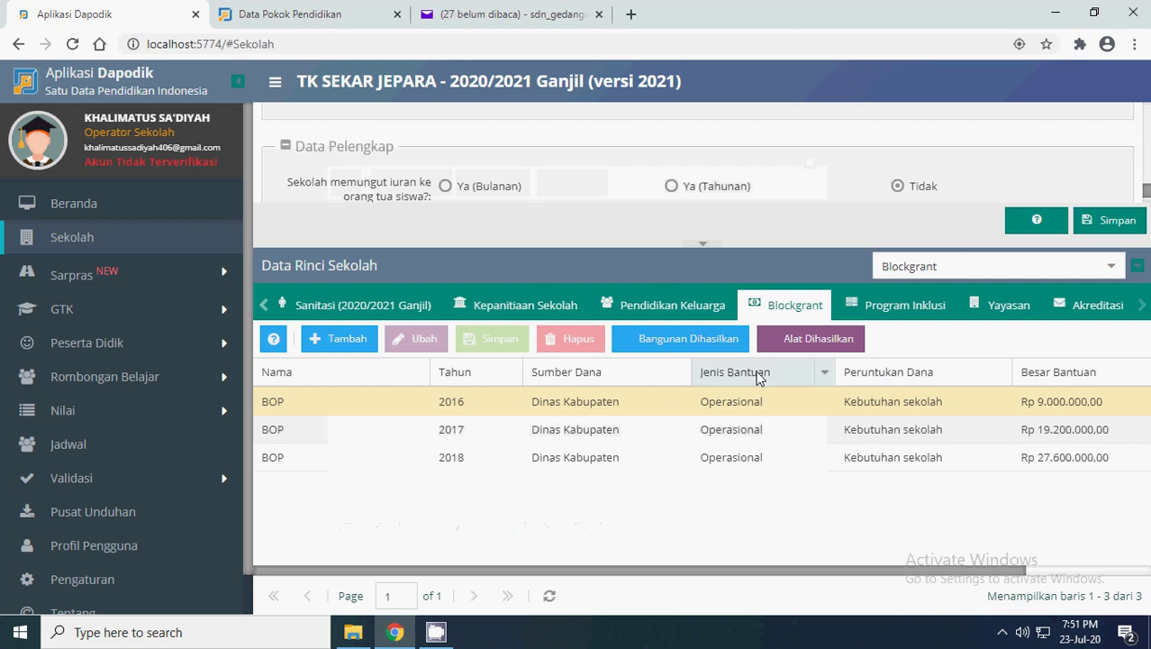
- Inspect the 2018 BOP grant's funding source and year, then switch to the empty Program Inklusi tab
left_click(347, 403)
left_click(457, 460)
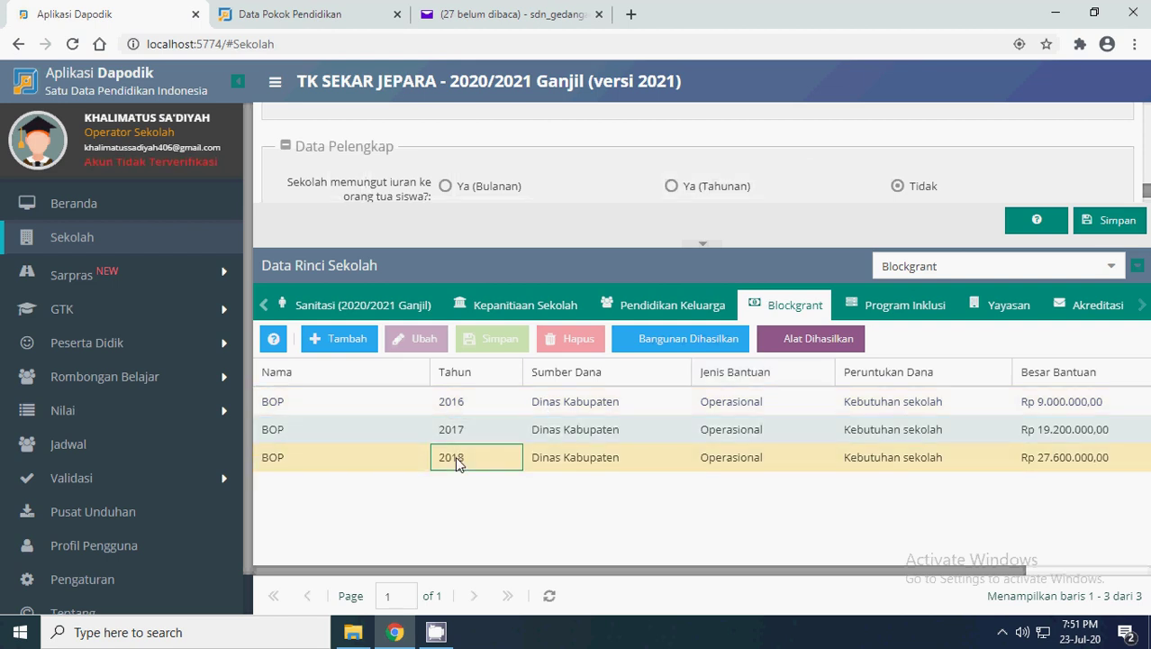
left_click(613, 455)
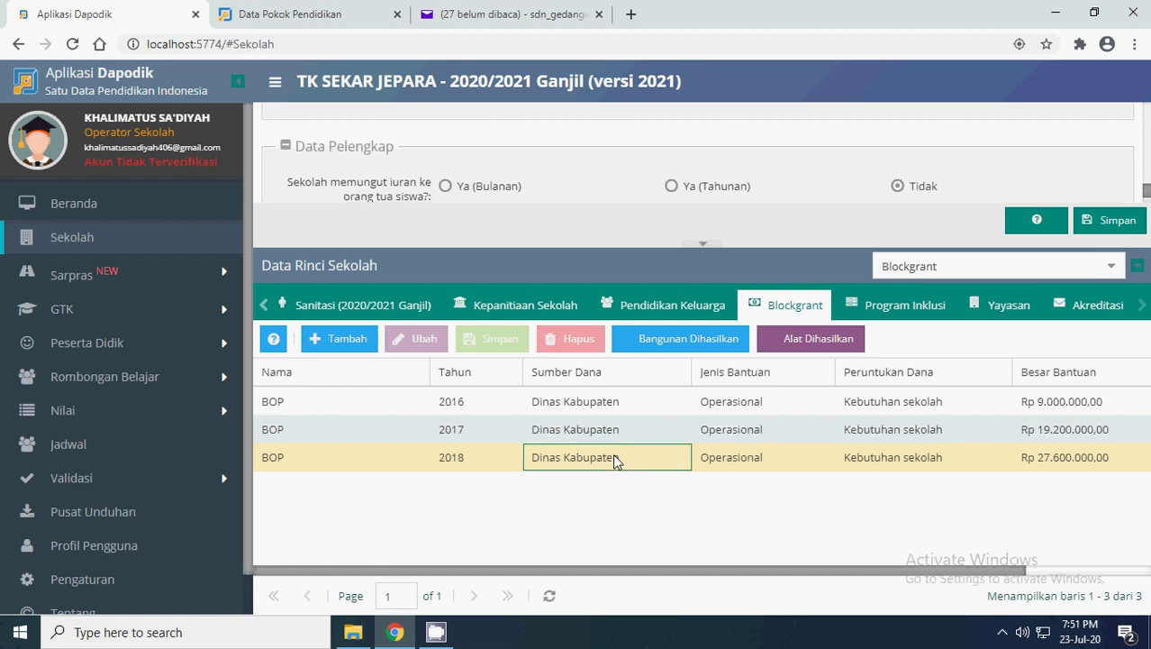
left_click(451, 458)
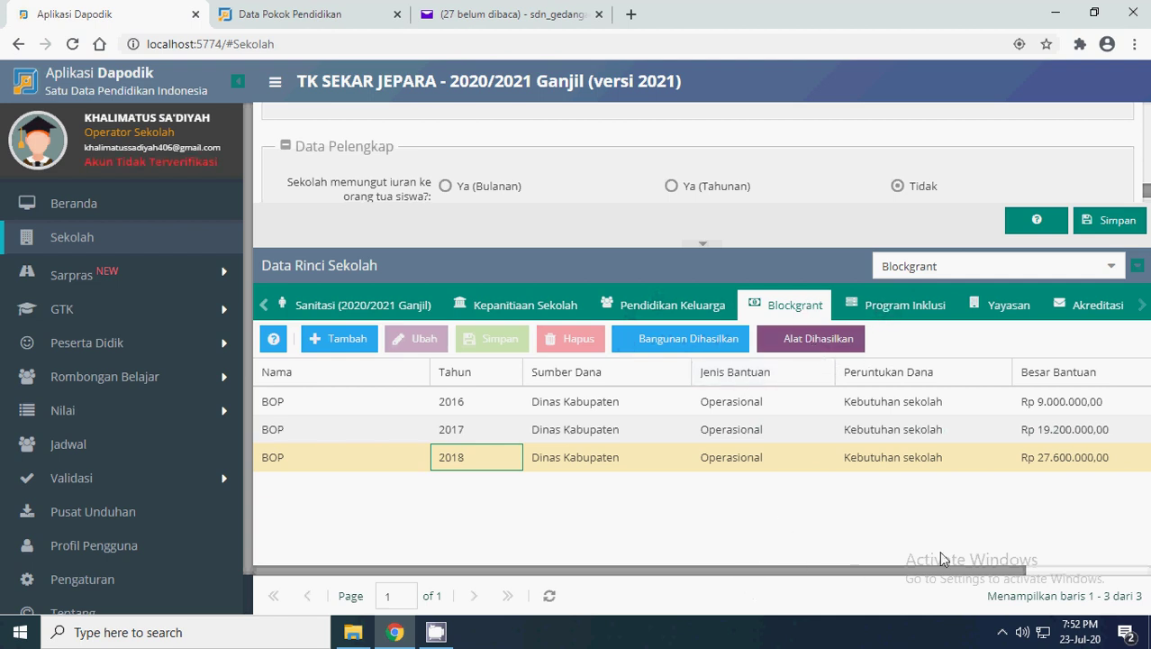
left_click(1142, 307)
left_click(904, 305)
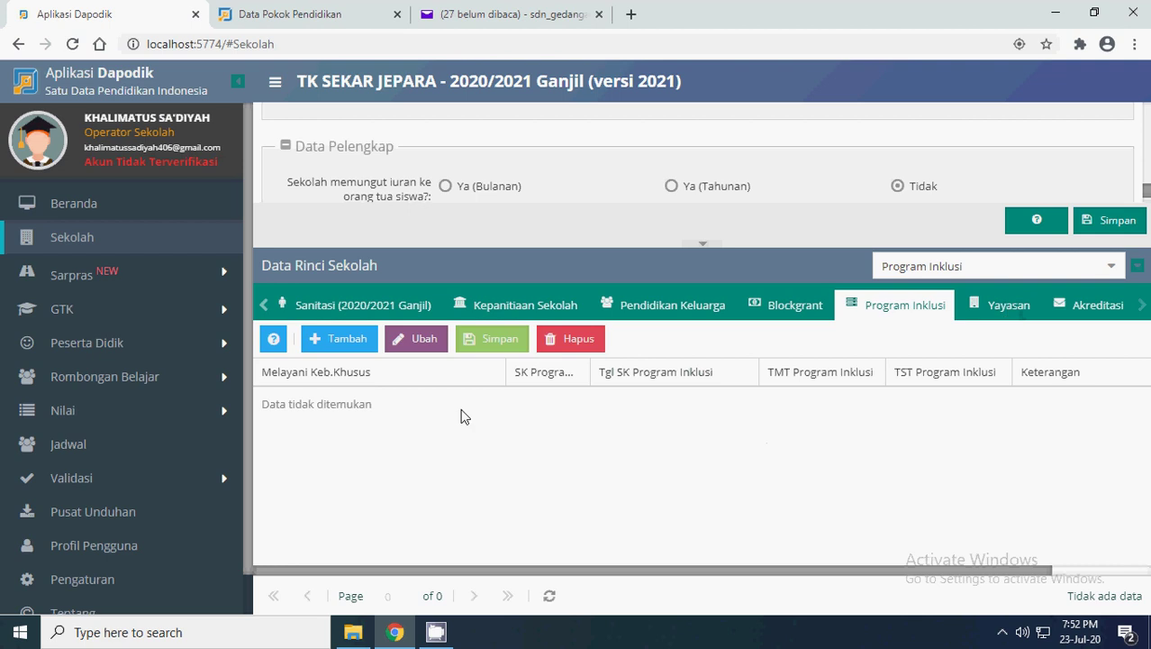
- Select the Yayasan Sekar Jepara record, collapse the detail panel, and highlight the form's Yayasan field
left_click(1003, 309)
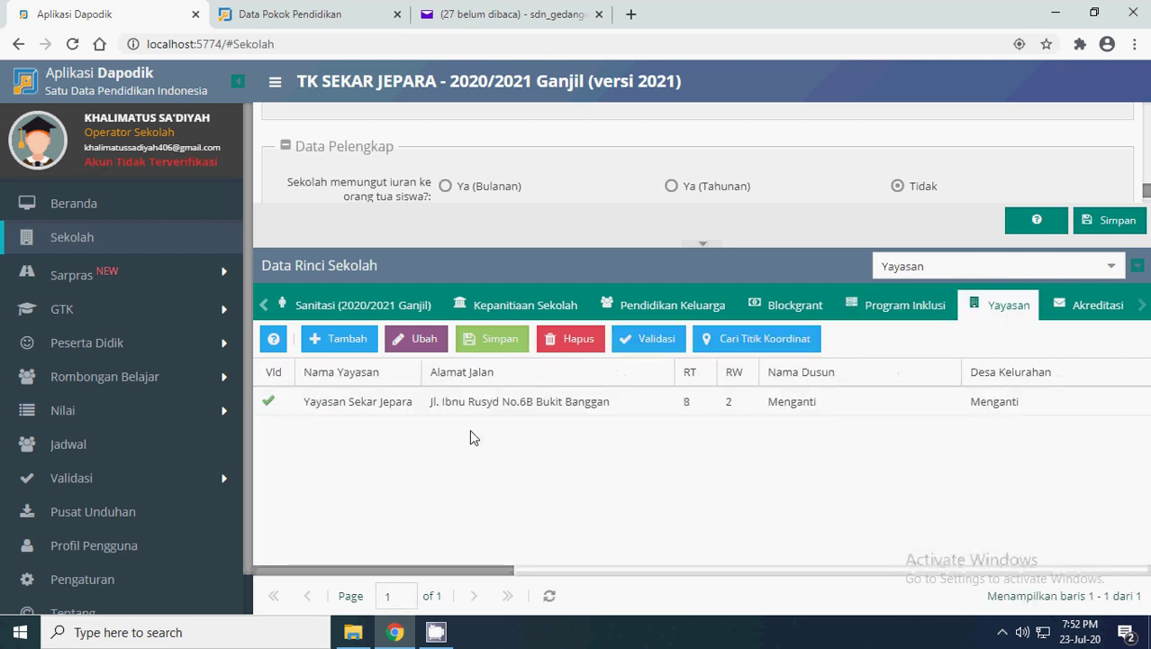
left_click(349, 404)
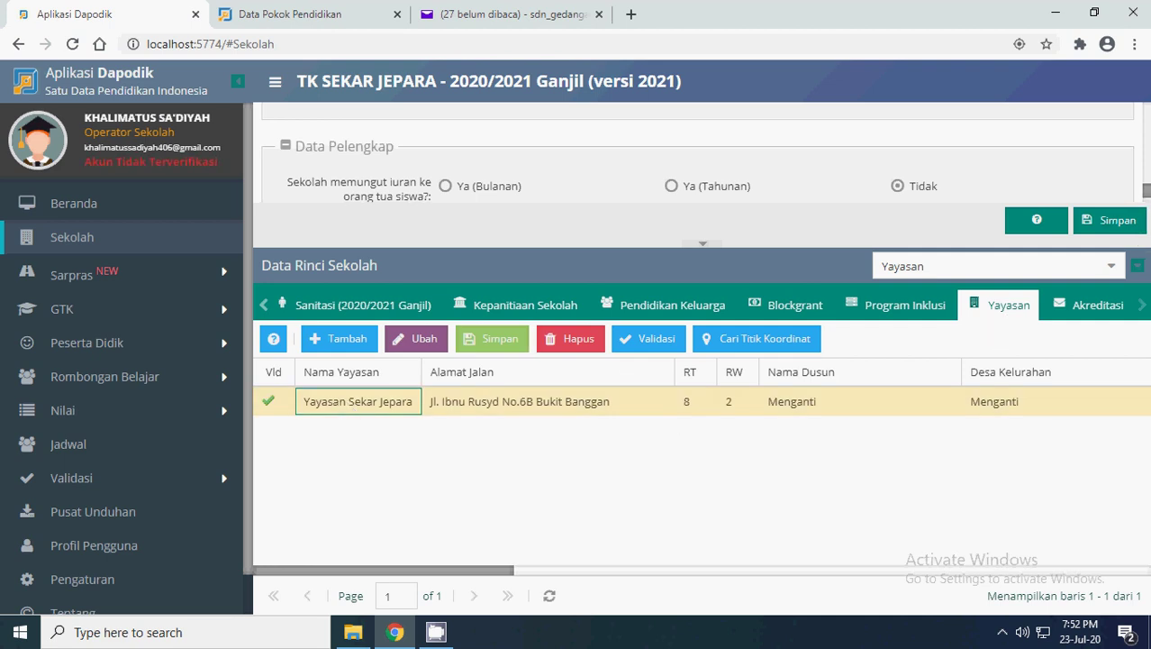
scroll(1146, 189, "up", 2)
scroll(1146, 185, "up", 2)
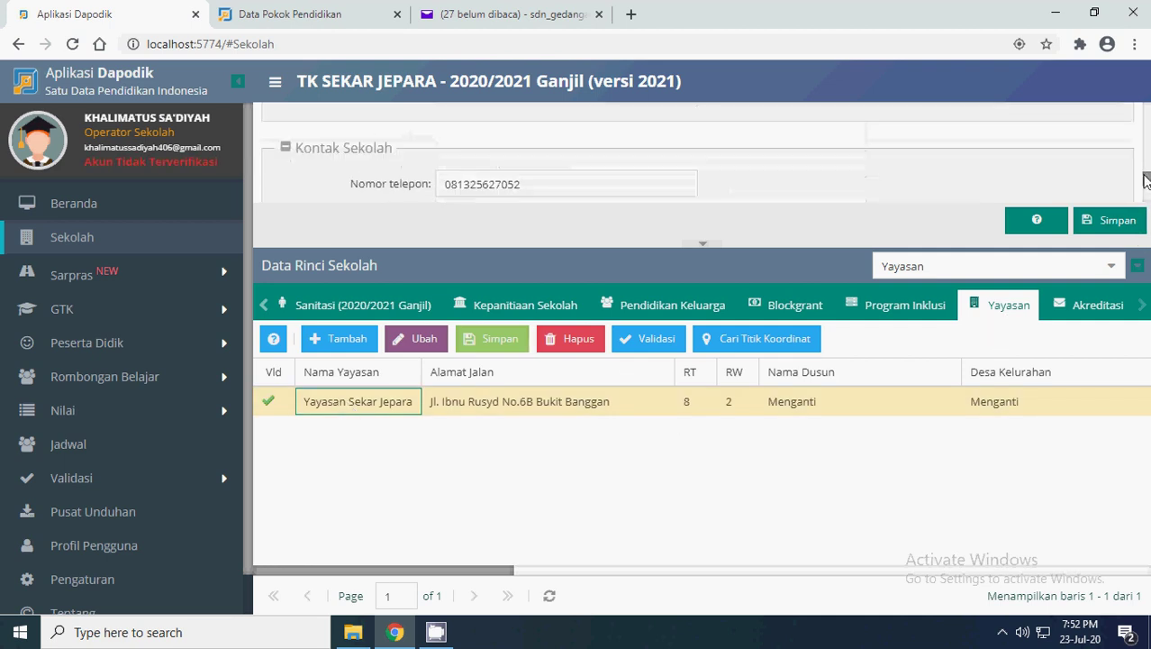
left_click(706, 244)
scroll(727, 336, "up", 10)
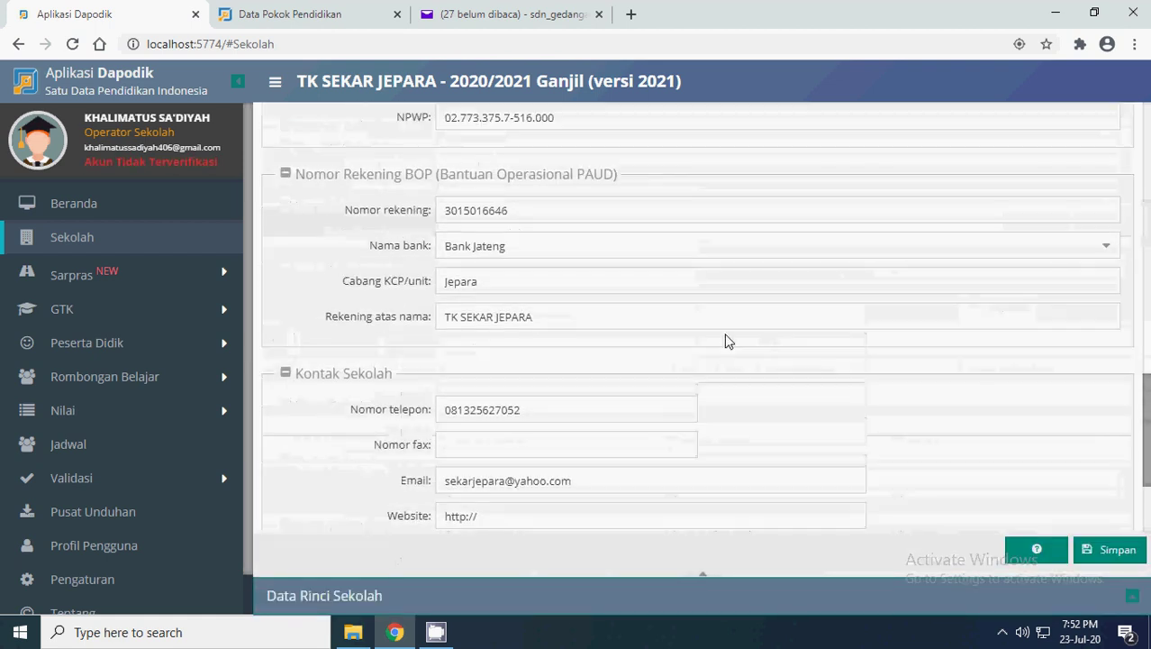
scroll(694, 356, "down", 1)
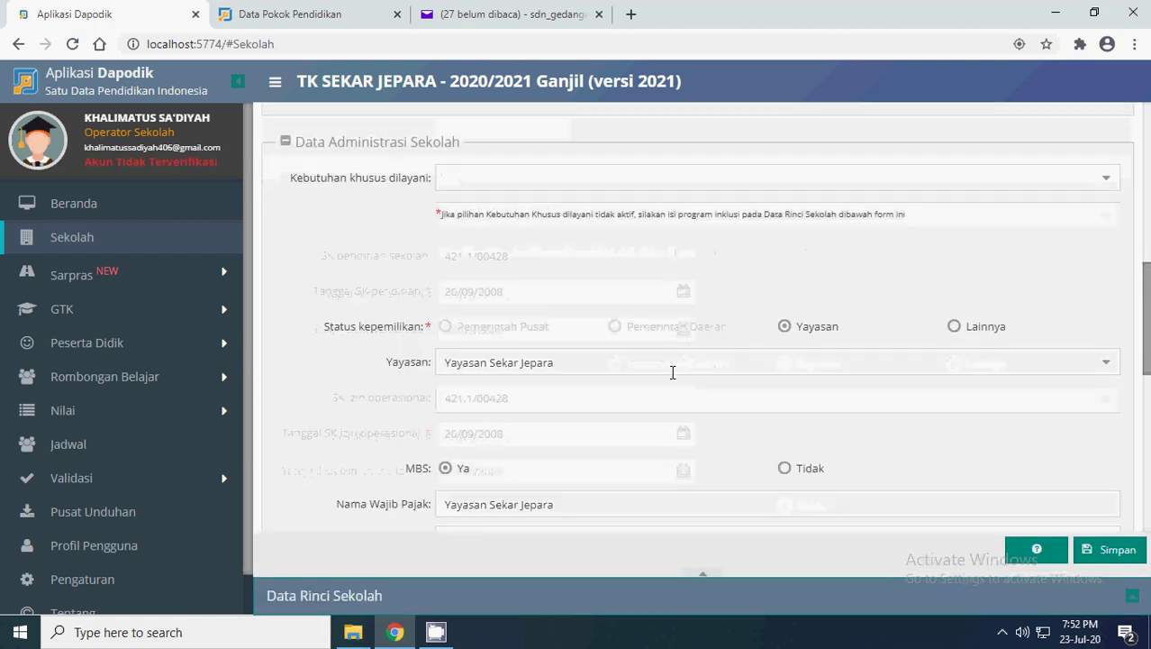
left_click_drag(660, 363, 394, 360)
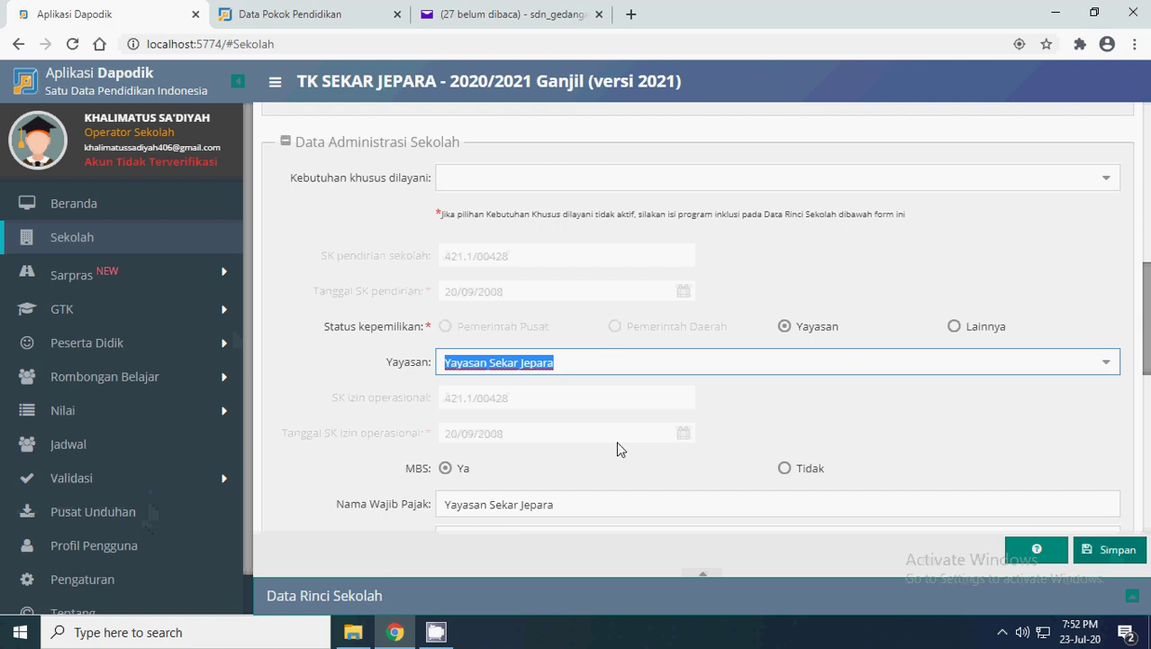
- Re-expand the detail panel and review the foundation's street address
left_click(707, 575)
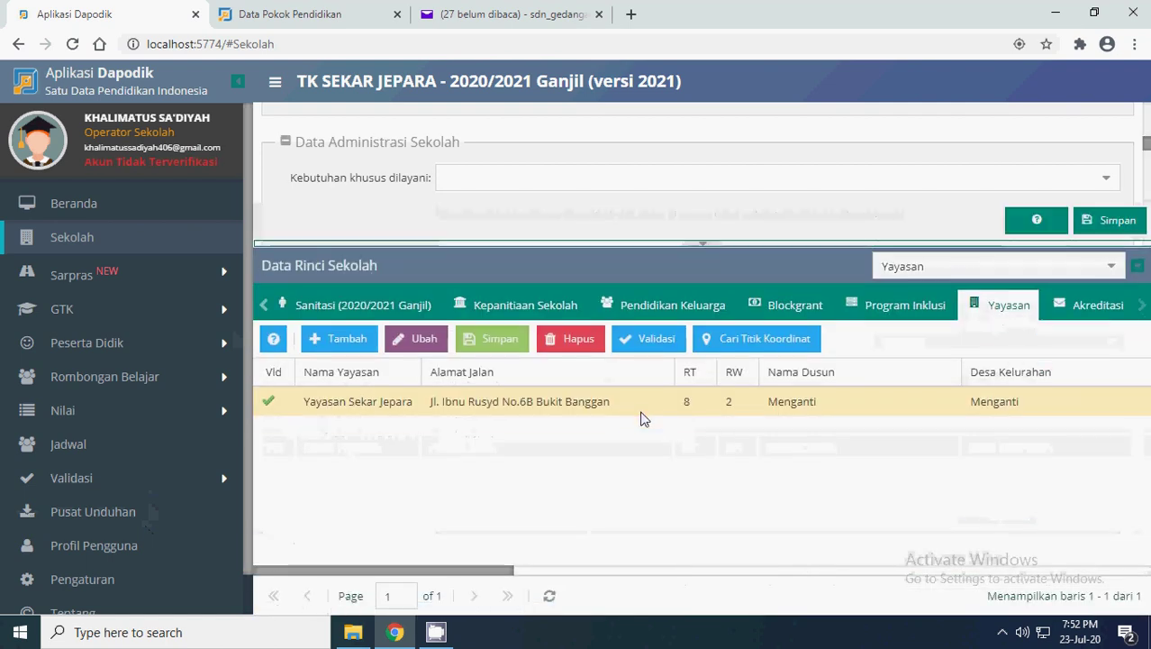
left_click(507, 405)
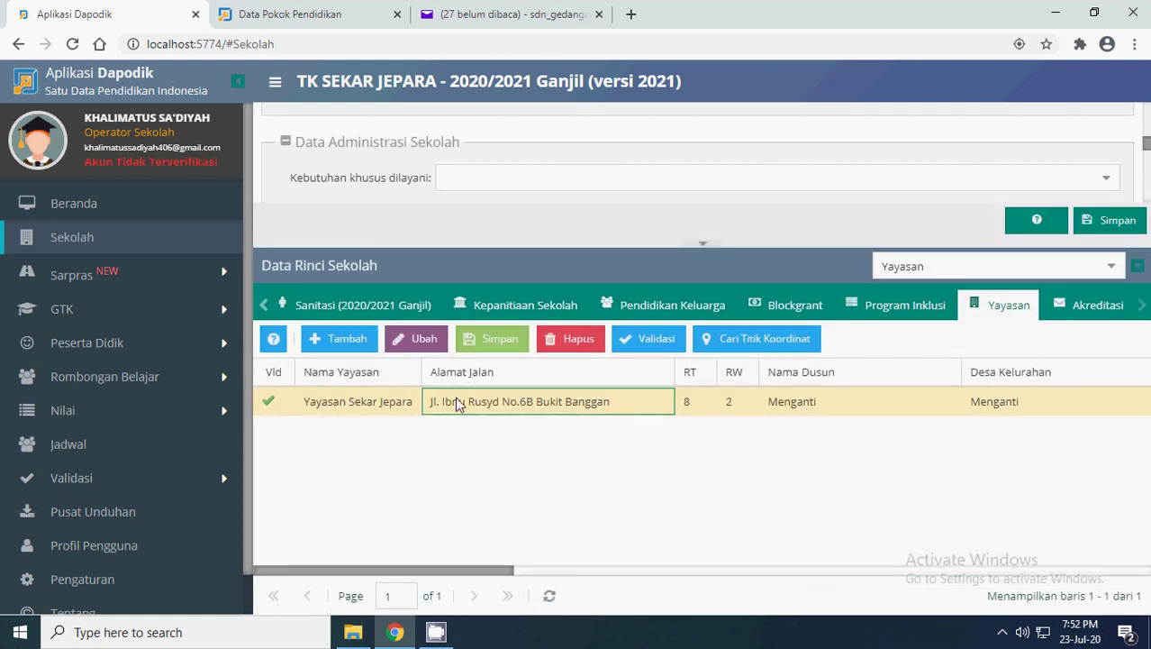
mouse_move(440, 570)
left_mouse_down()
mouse_move(1050, 569)
mouse_move(423, 573)
left_mouse_up()
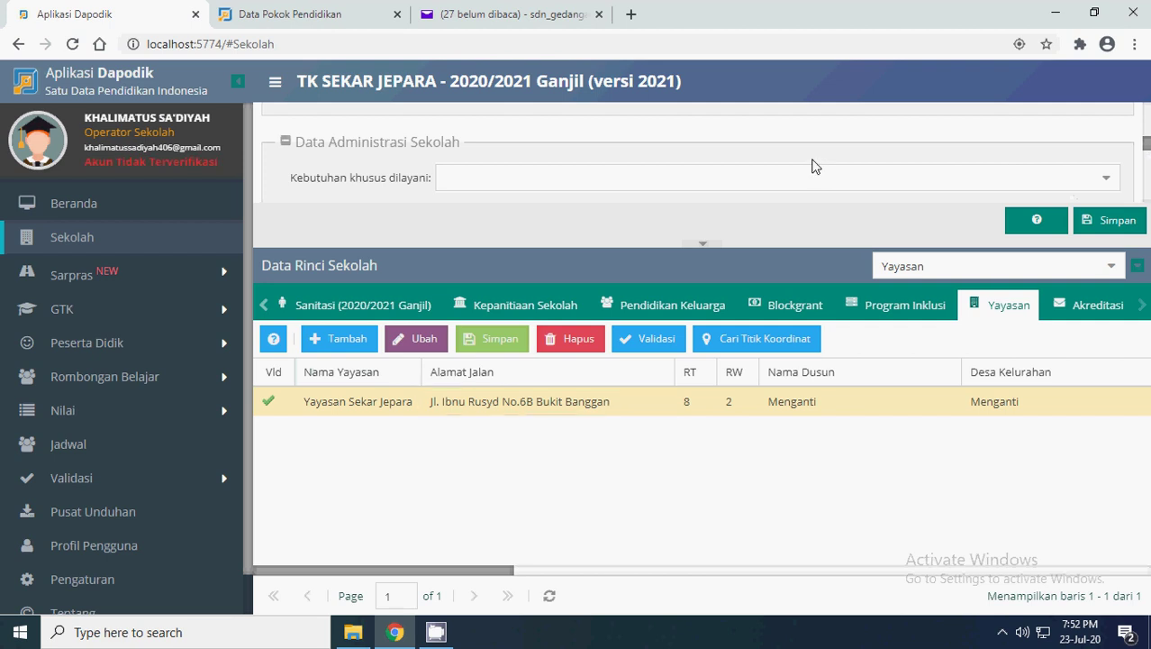
scroll(826, 172, "up", 2)
scroll(825, 172, "down", 3)
scroll(838, 168, "up", 1)
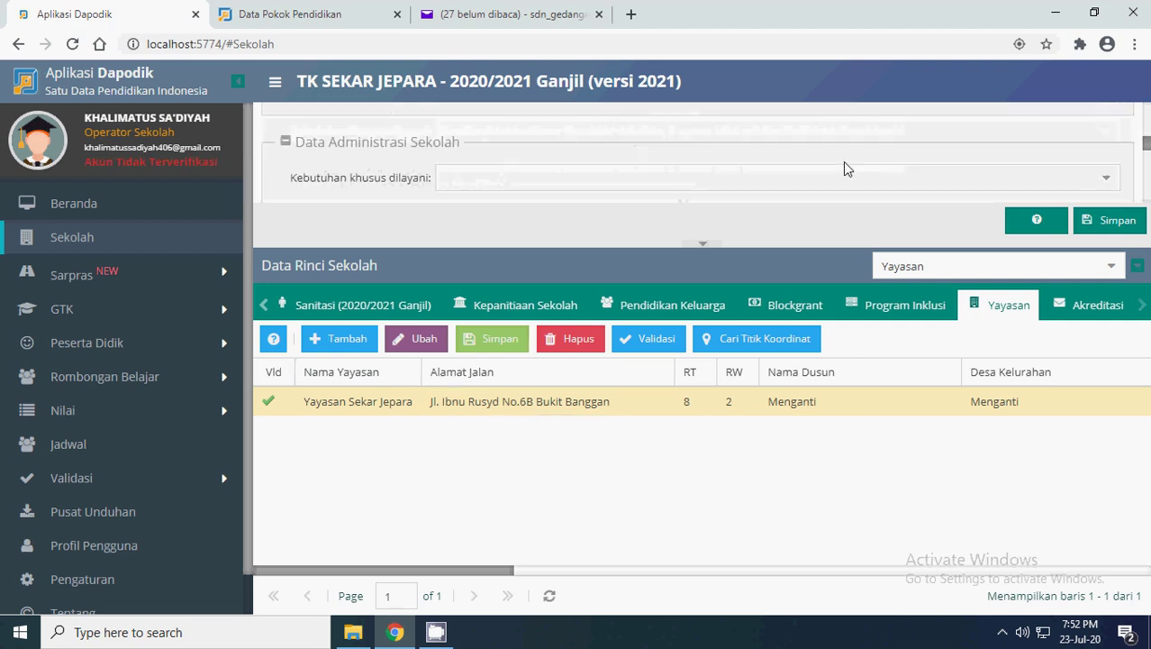
scroll(832, 170, "down", 2)
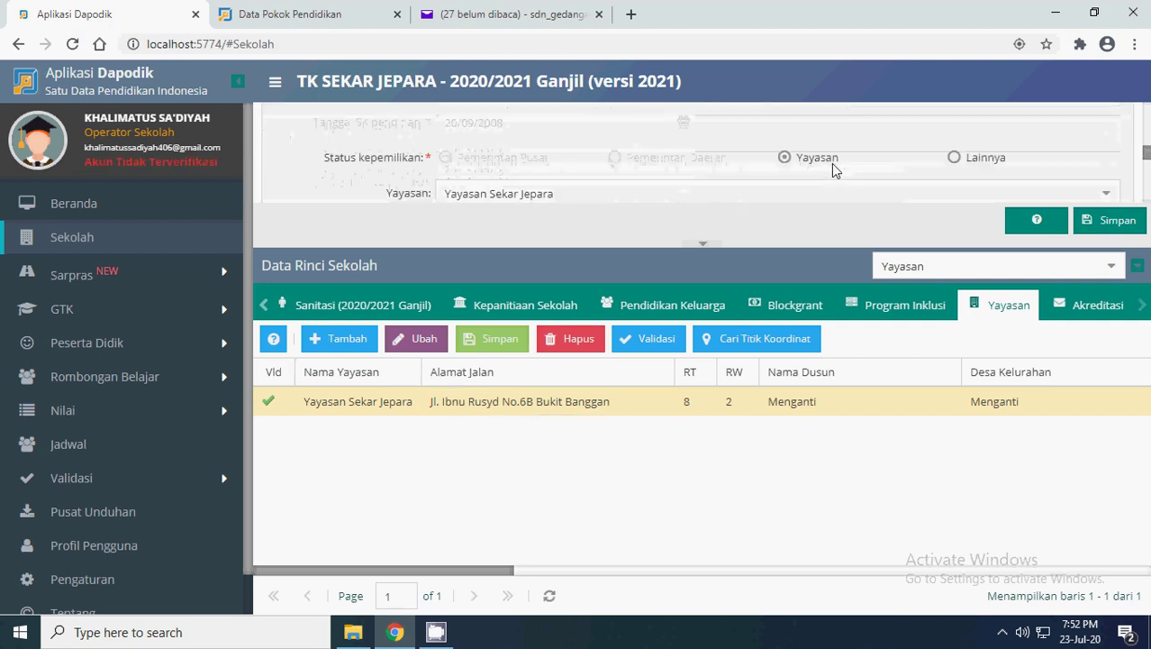
scroll(910, 164, "down", 3)
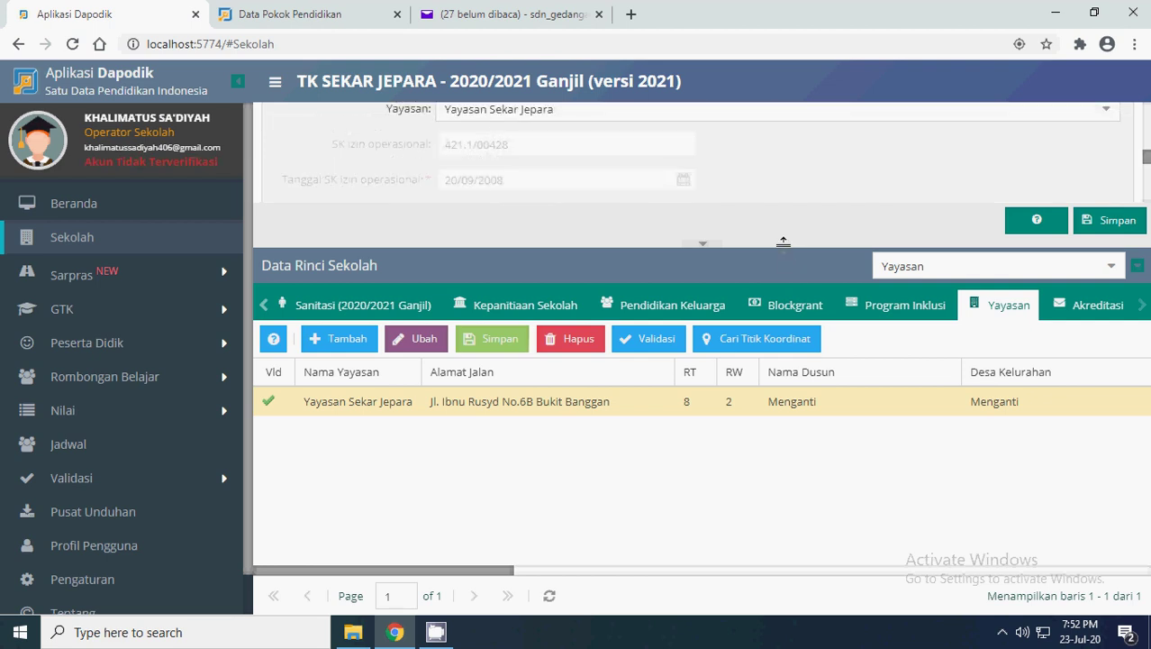
scroll(659, 162, "up", 2)
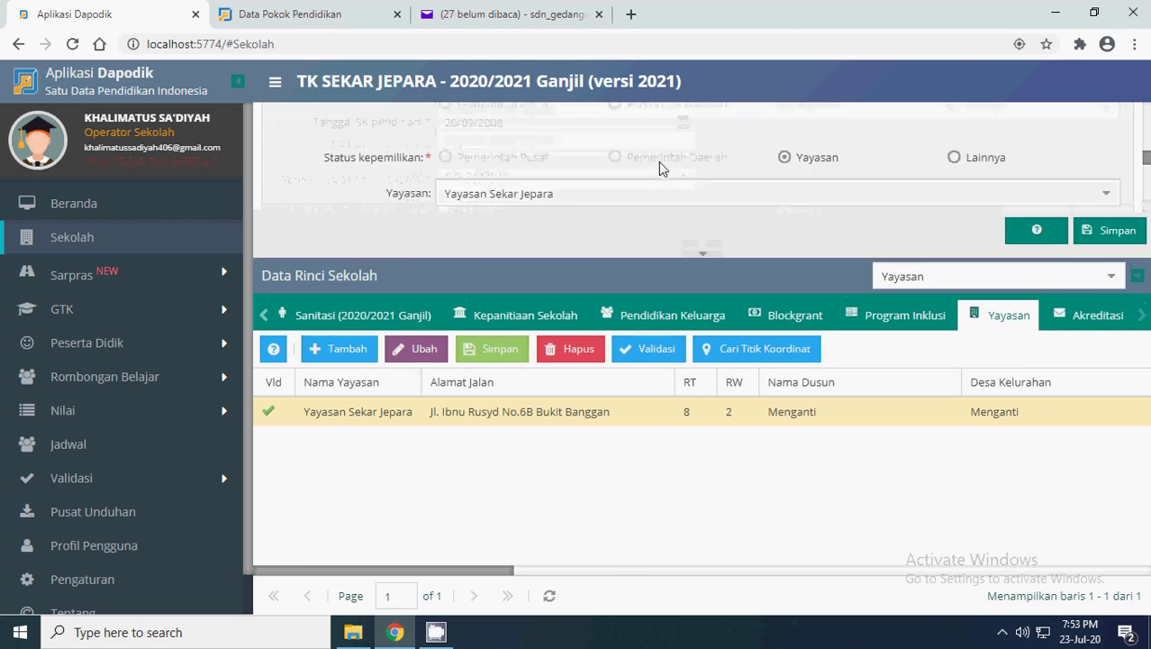
- Keep Yayasan Sekar Jepara as the foundation and open the grade A accreditation record
left_click(1116, 200)
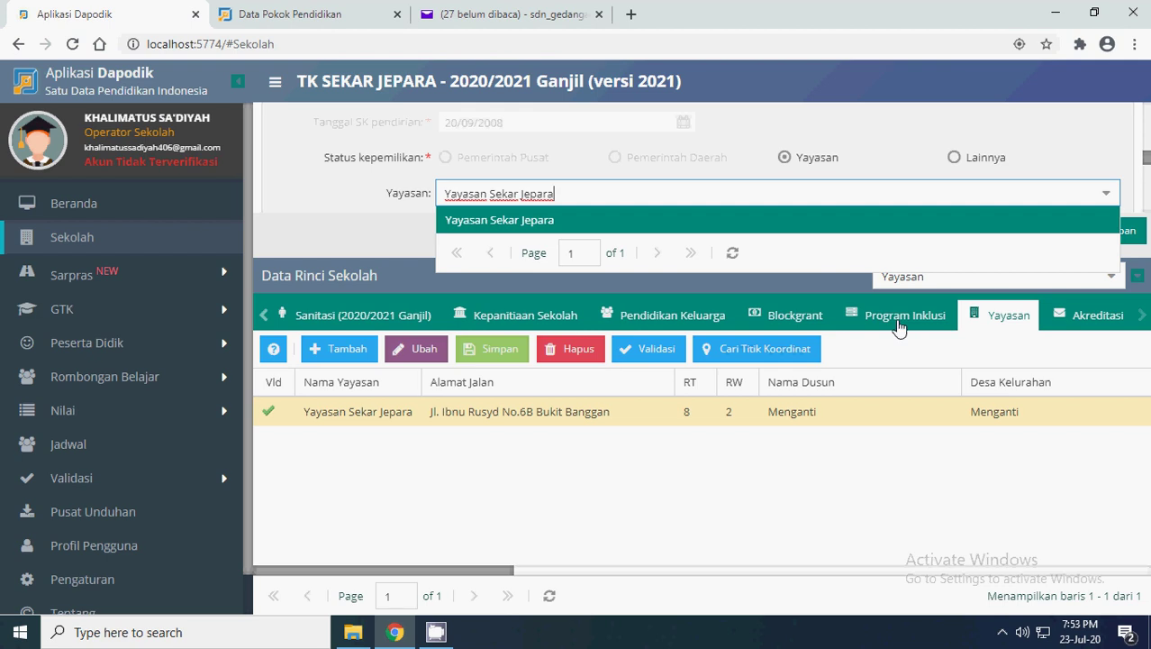
left_click(325, 416)
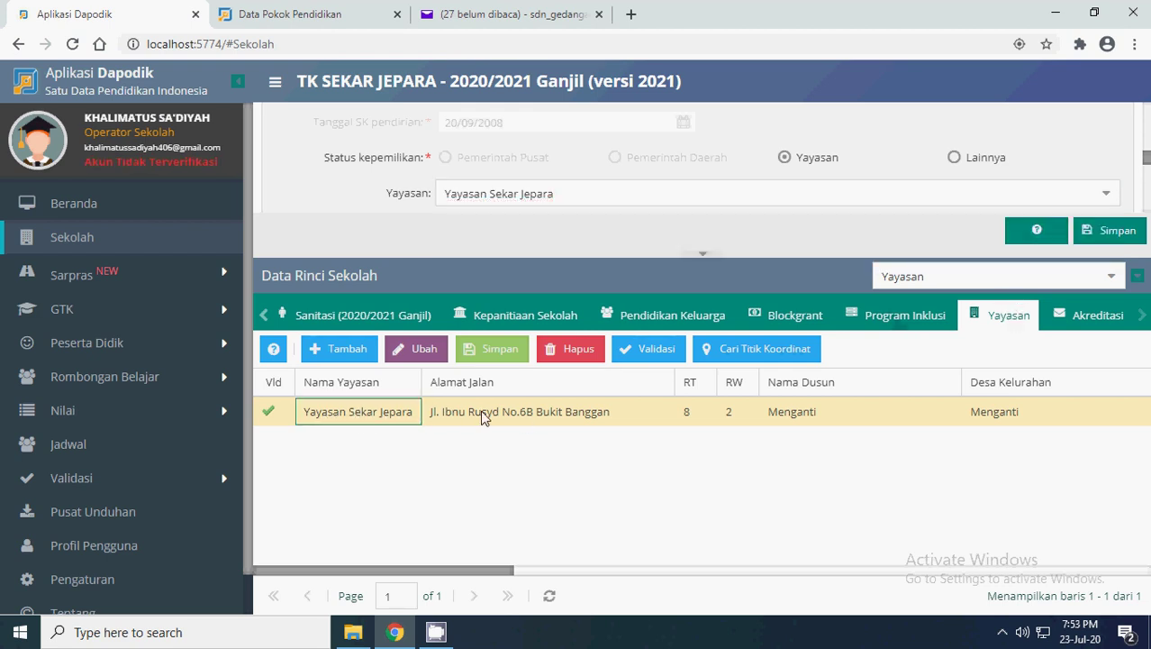
left_click(1107, 194)
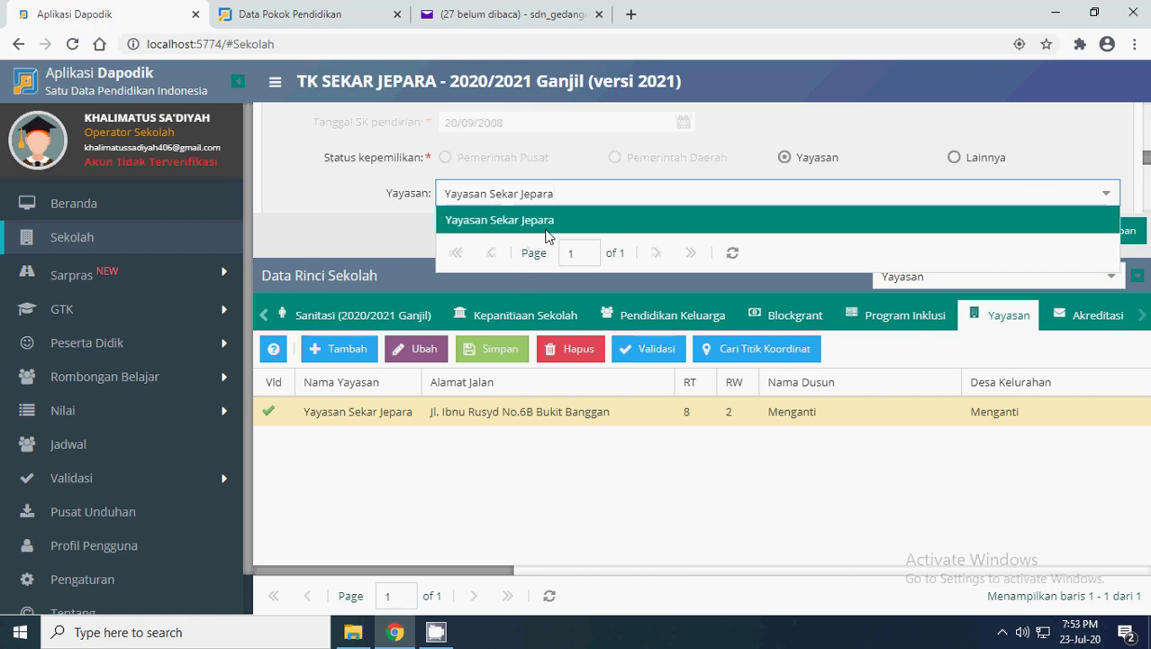
left_click(511, 231)
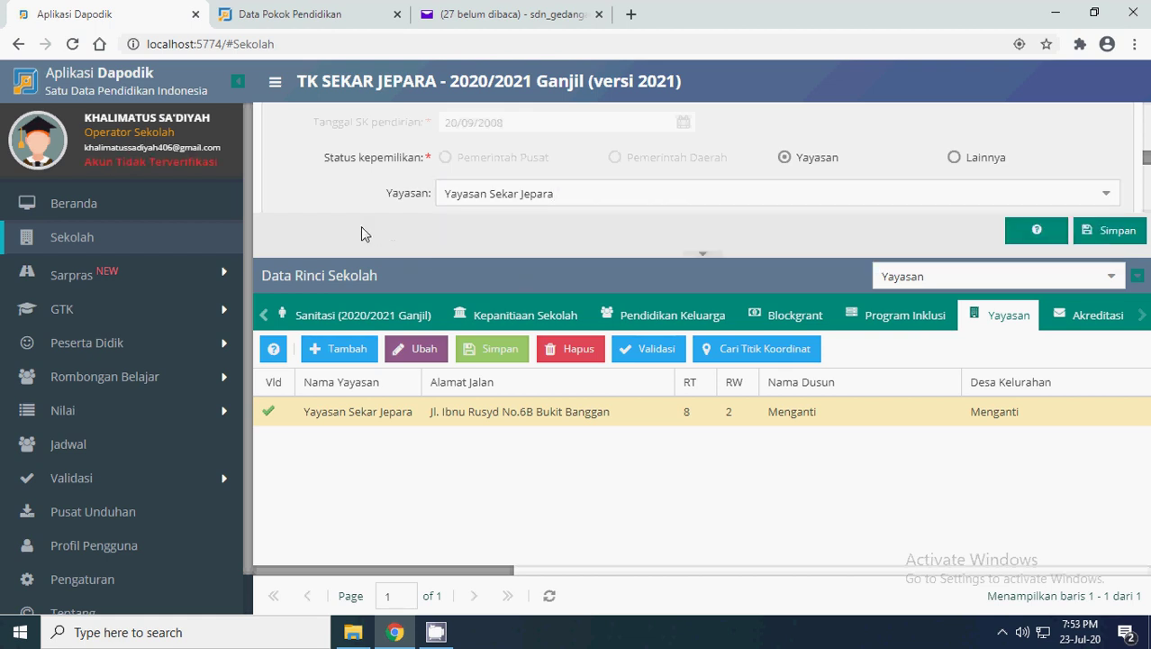
left_click(712, 356)
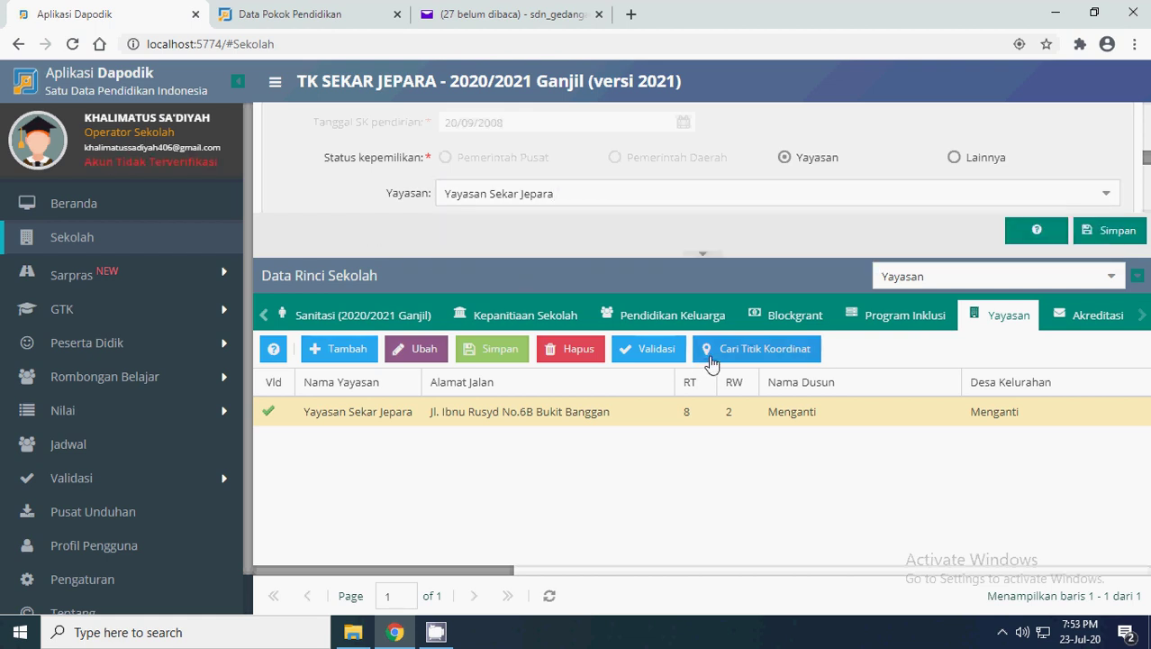
left_click(1104, 316)
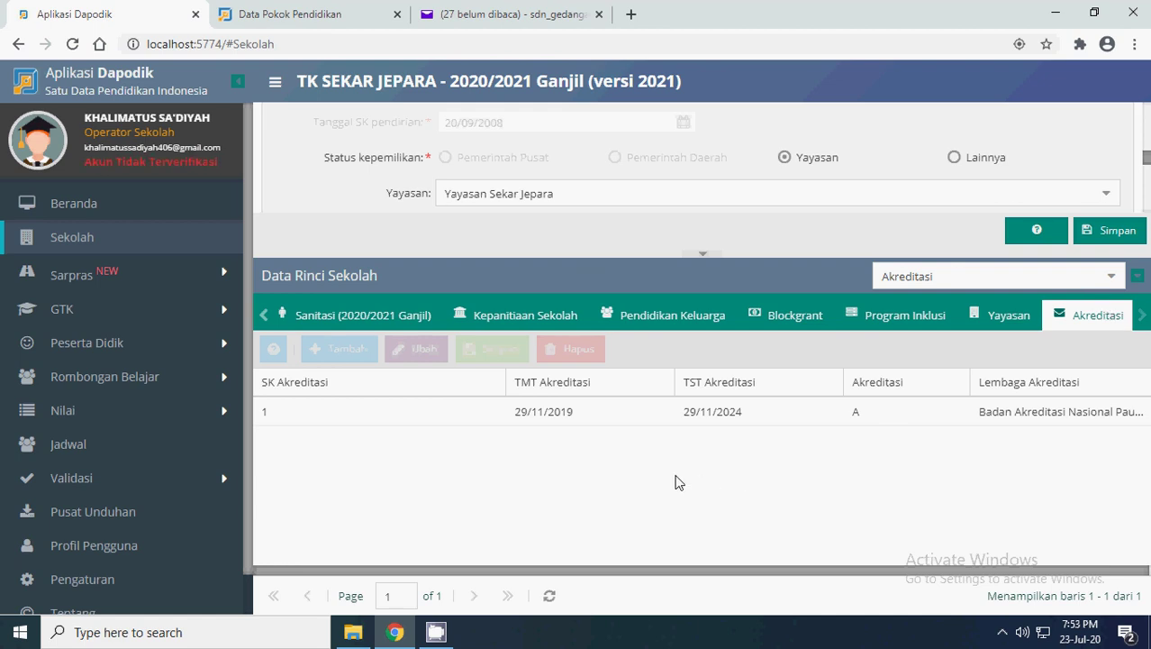
- Narrow the Akreditasi column and widen Lembaga Akreditasi to show 'Badan Akreditasi Nasional Paud PNF' in full
left_click(516, 414)
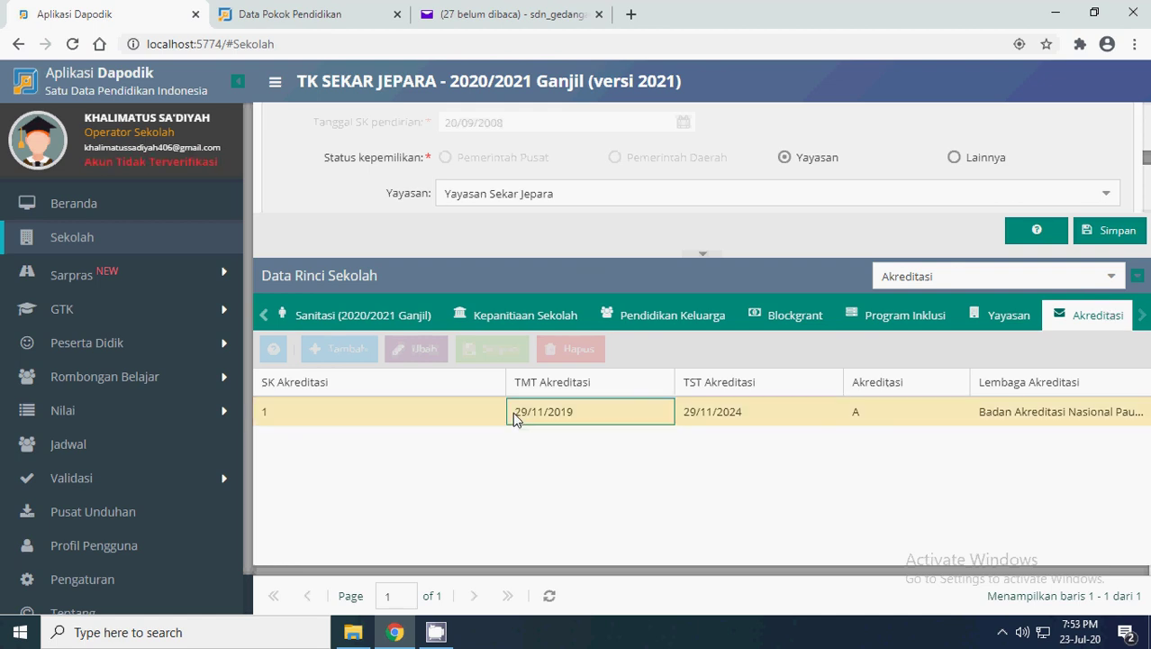
left_click_drag(581, 569, 826, 567)
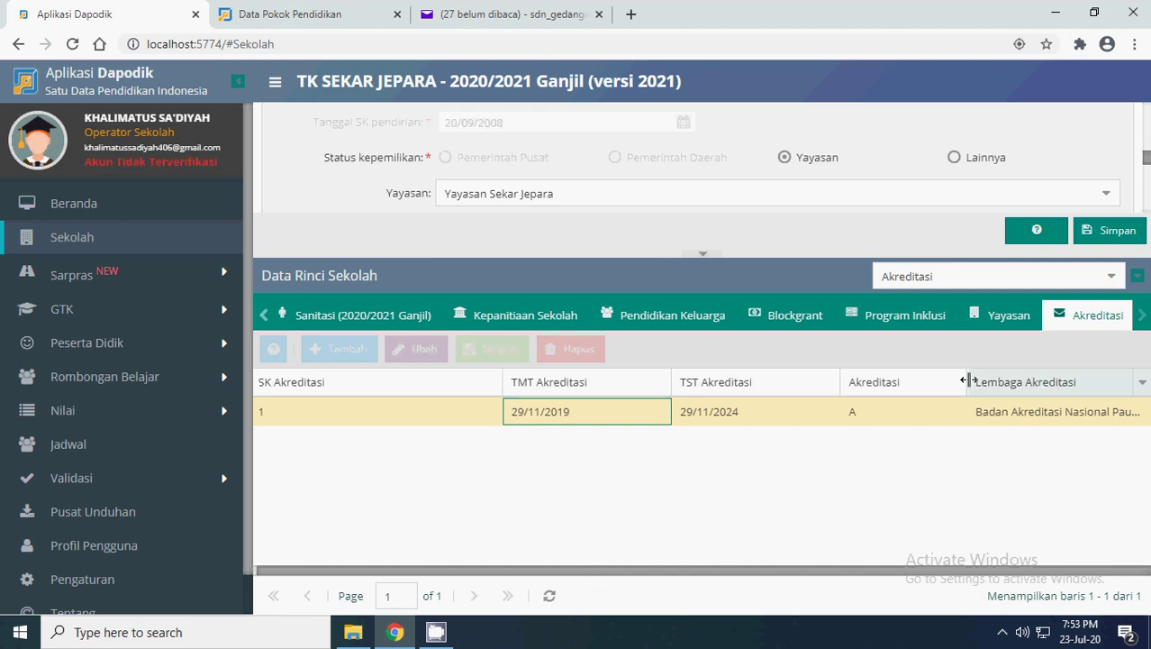
left_click_drag(967, 383, 893, 383)
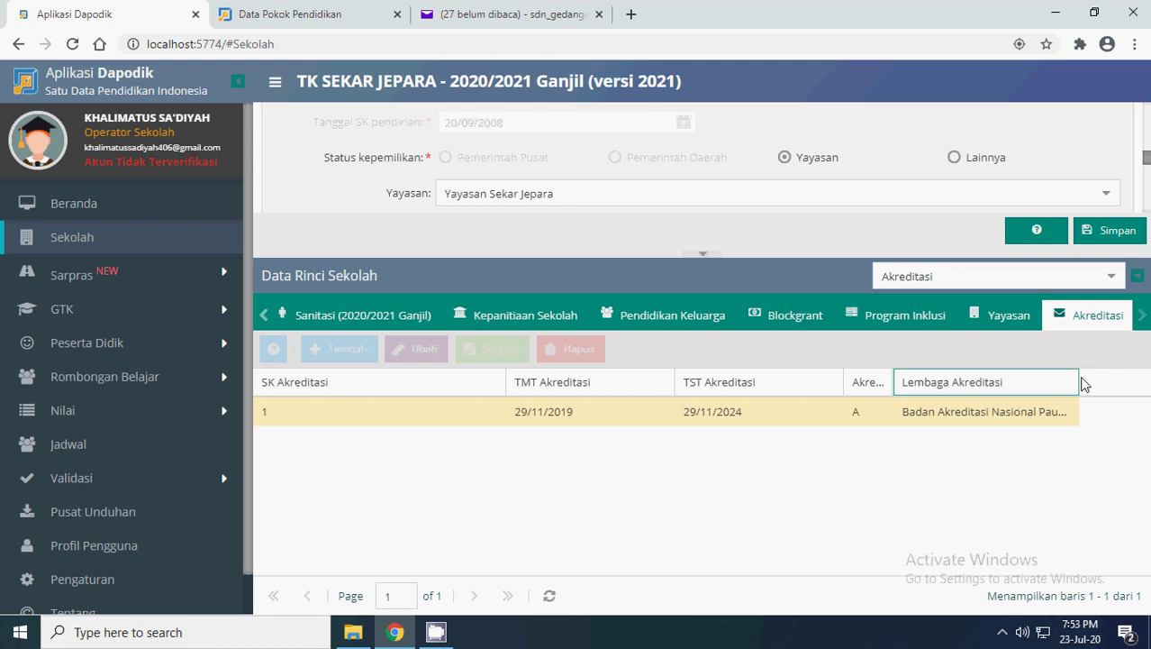
mouse_move(1075, 379)
left_click_drag(1078, 382, 1126, 382)
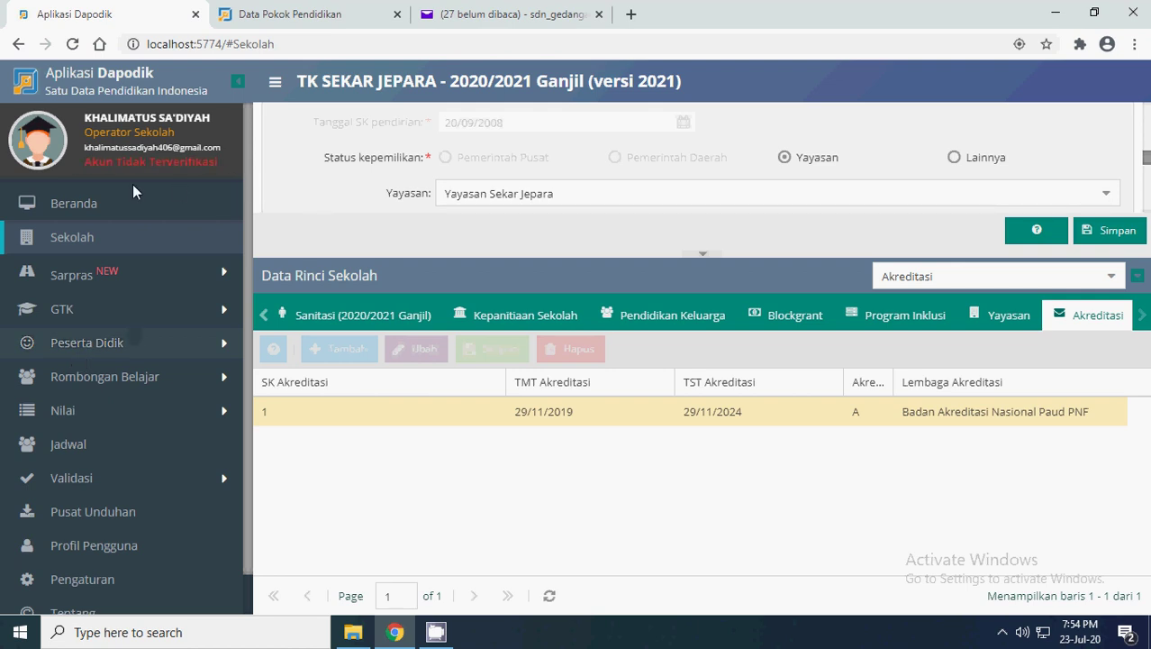
- Return to the Beranda dashboard, reload it, and dismiss the version 2021 welcome notice
left_click(64, 203)
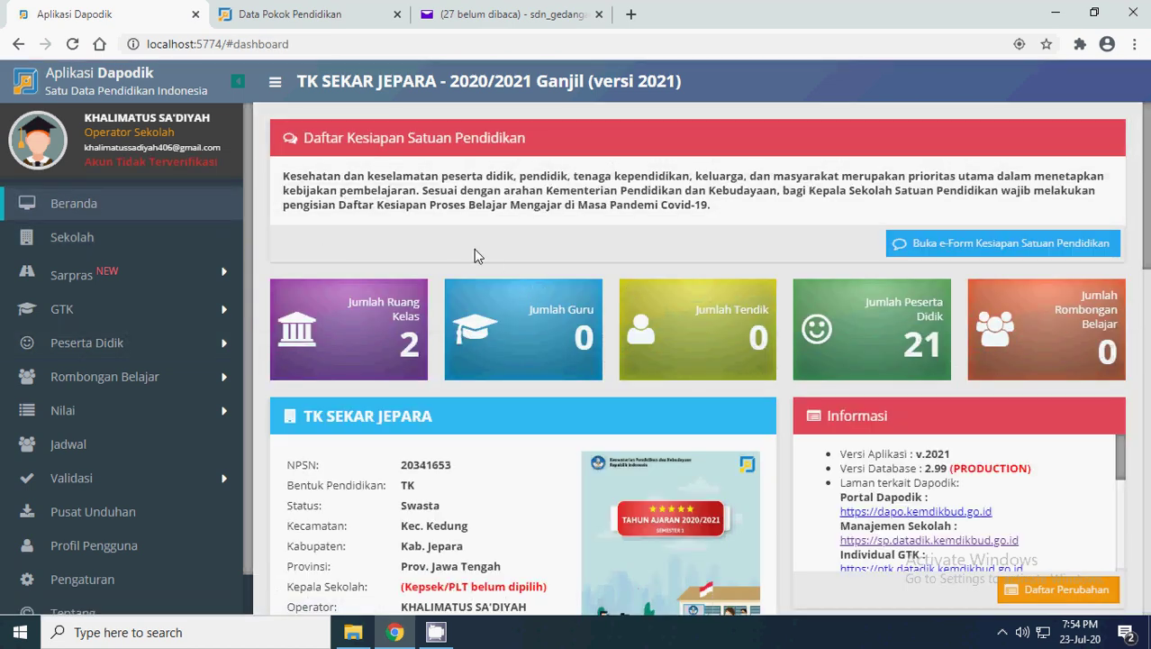
scroll(474, 249, "down", 3)
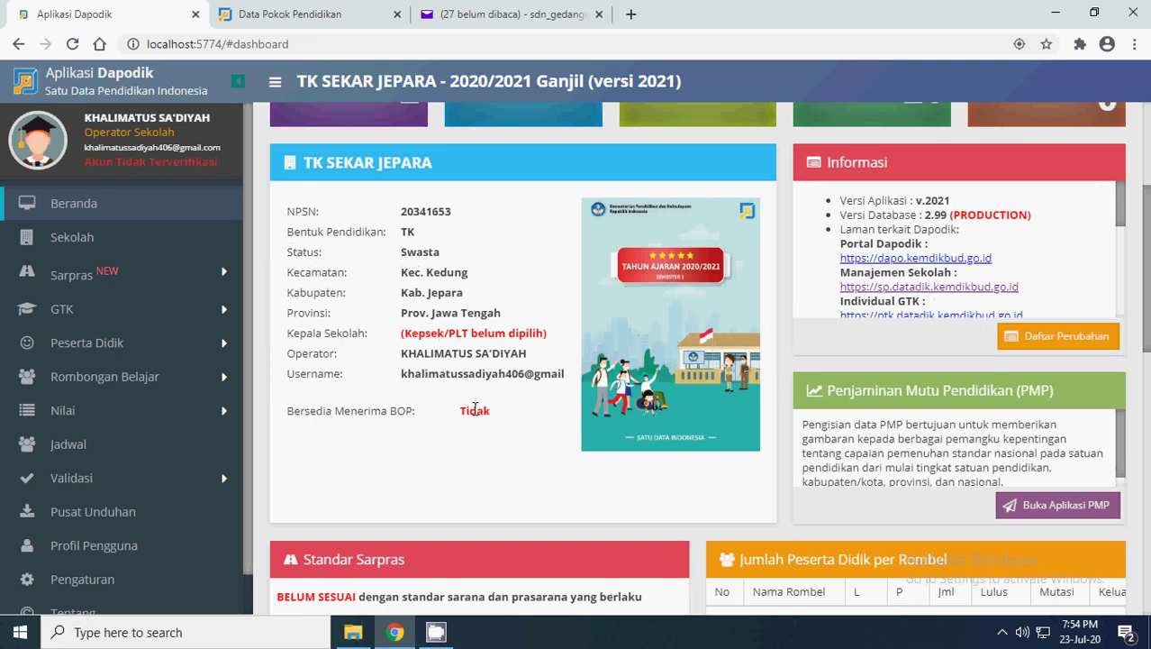
scroll(475, 326, "up", 2)
scroll(475, 326, "up", 2)
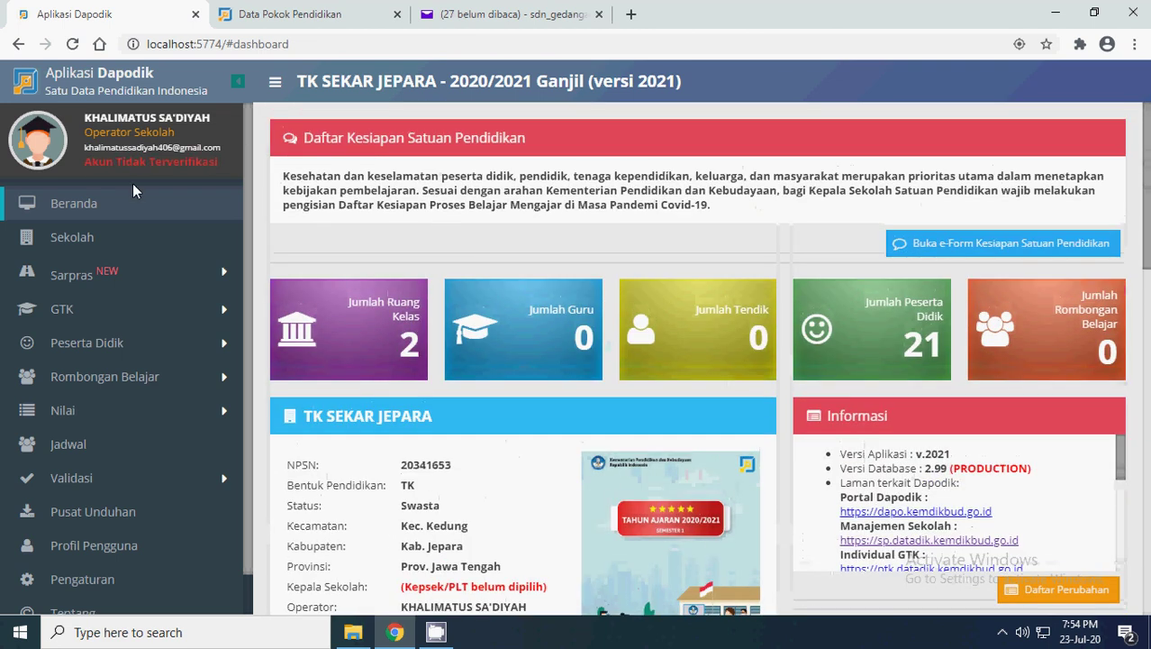
left_click(73, 44)
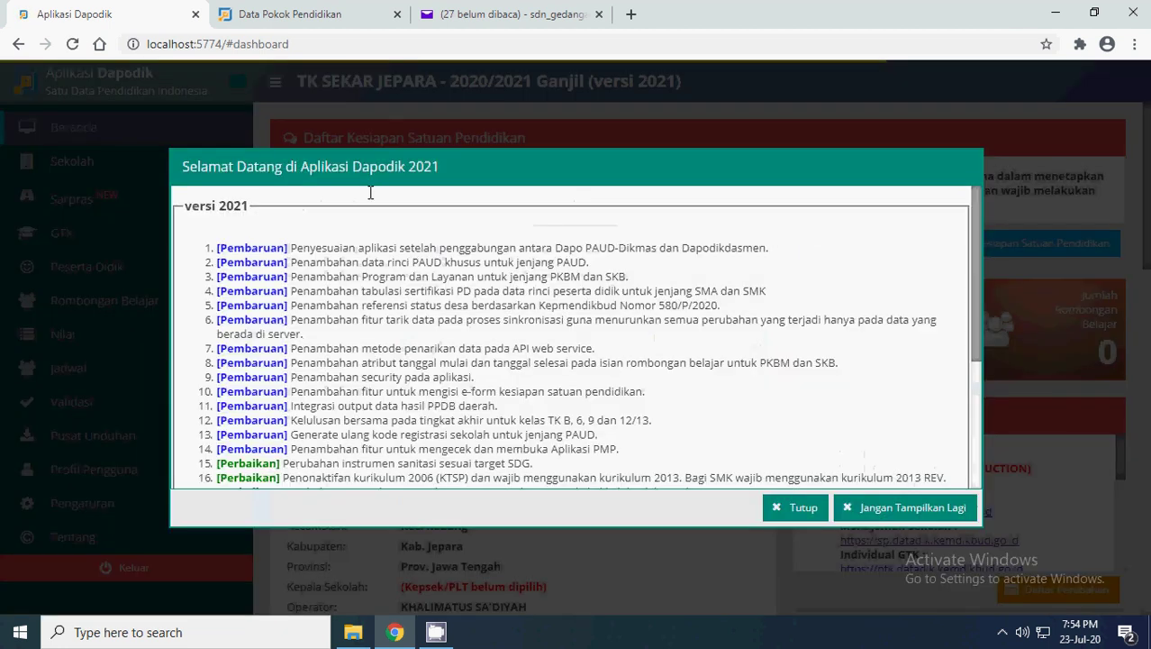
left_click(805, 509)
- Scroll through the TK Sekar Jepara dashboard, then log out of the account
scroll(509, 329, "down", 3)
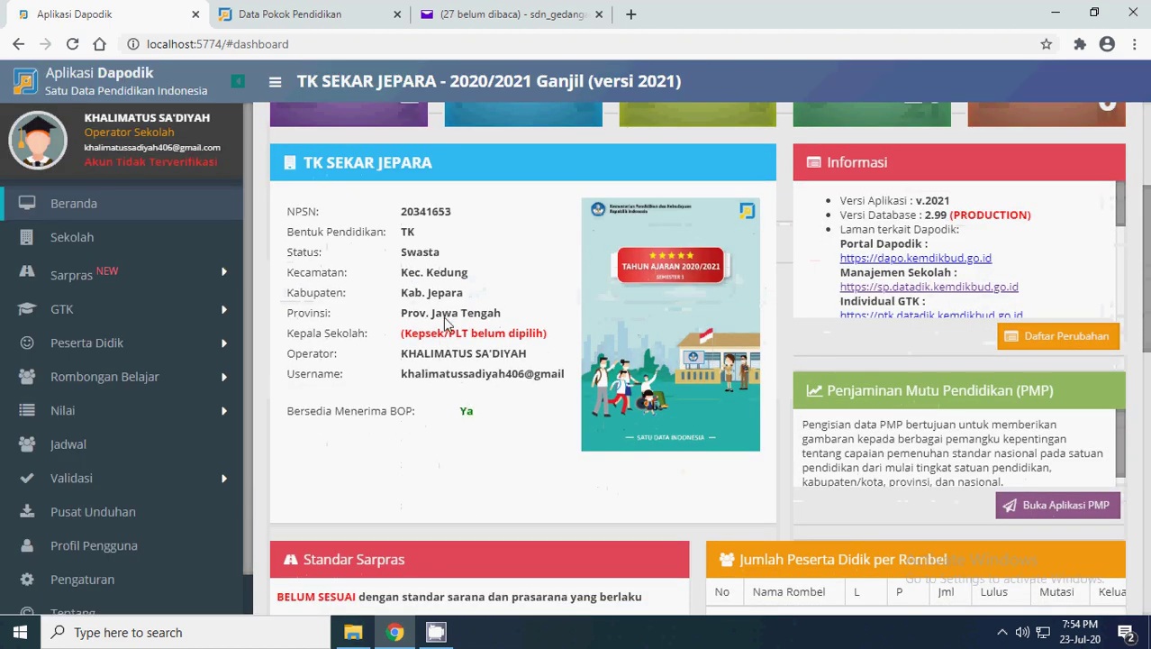
scroll(523, 303, "up", 2)
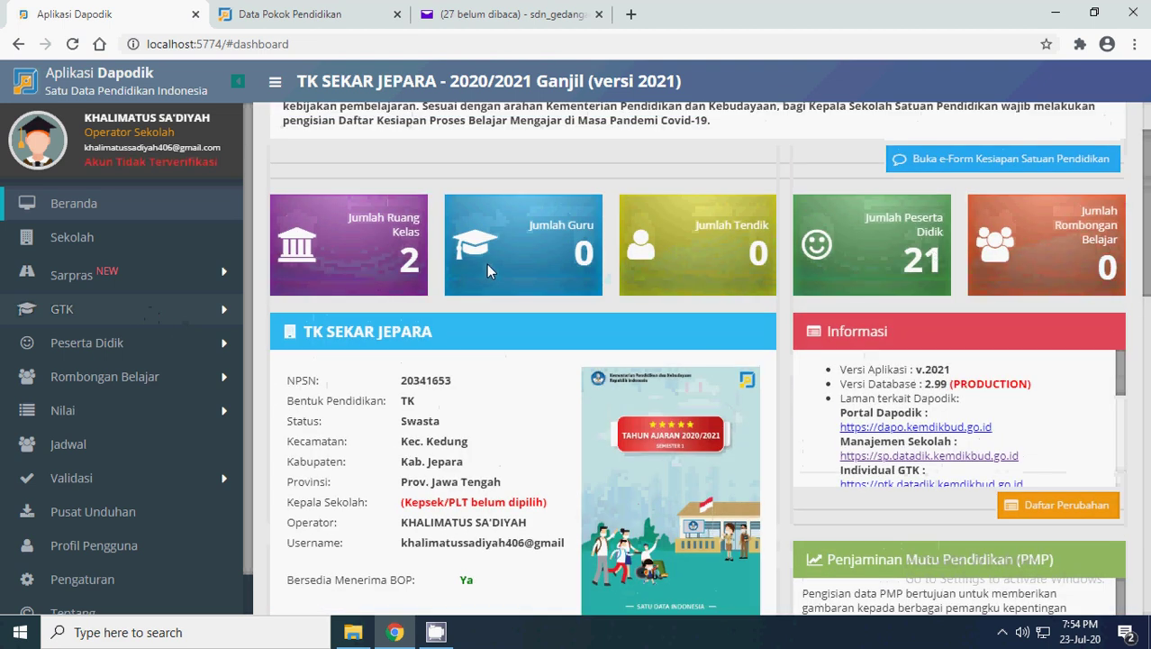
scroll(192, 365, "down", 1)
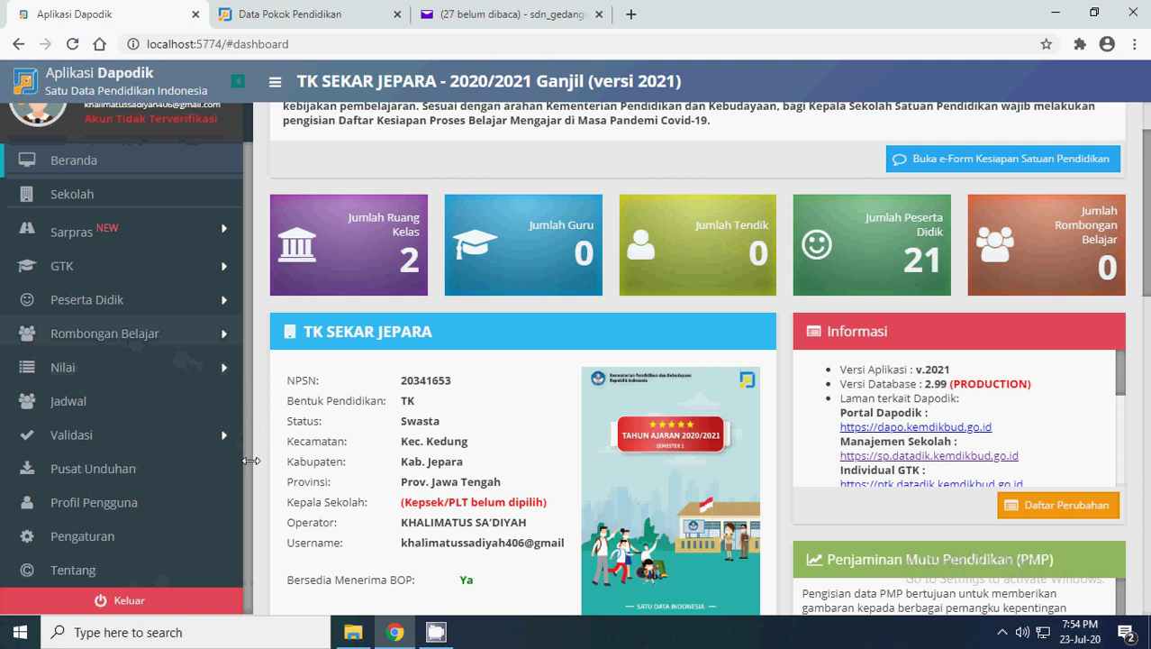
left_click(126, 600)
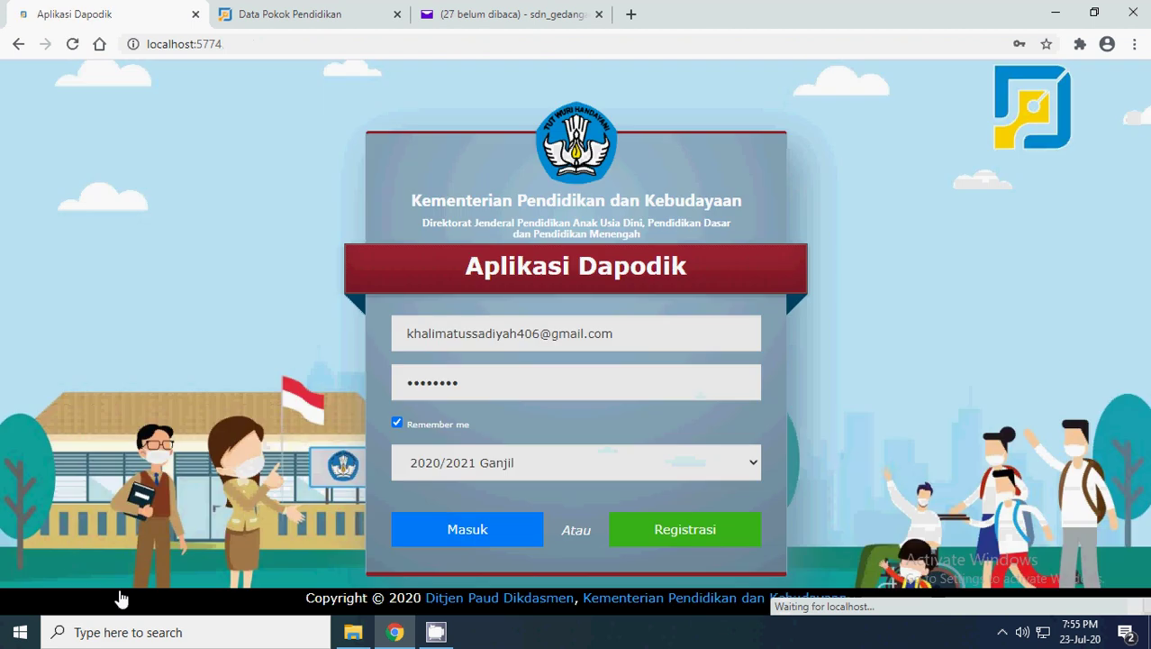
- Fill in the saved SD Negeri Gedangan login e-mail on the login page
left_click(525, 335)
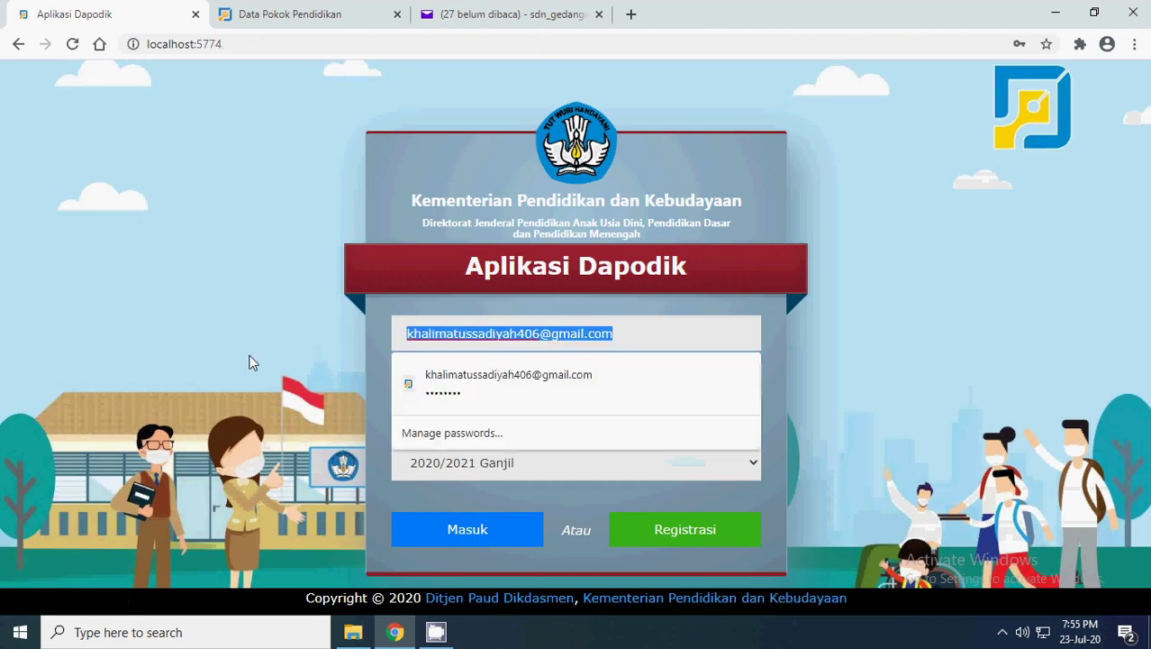
type("s")
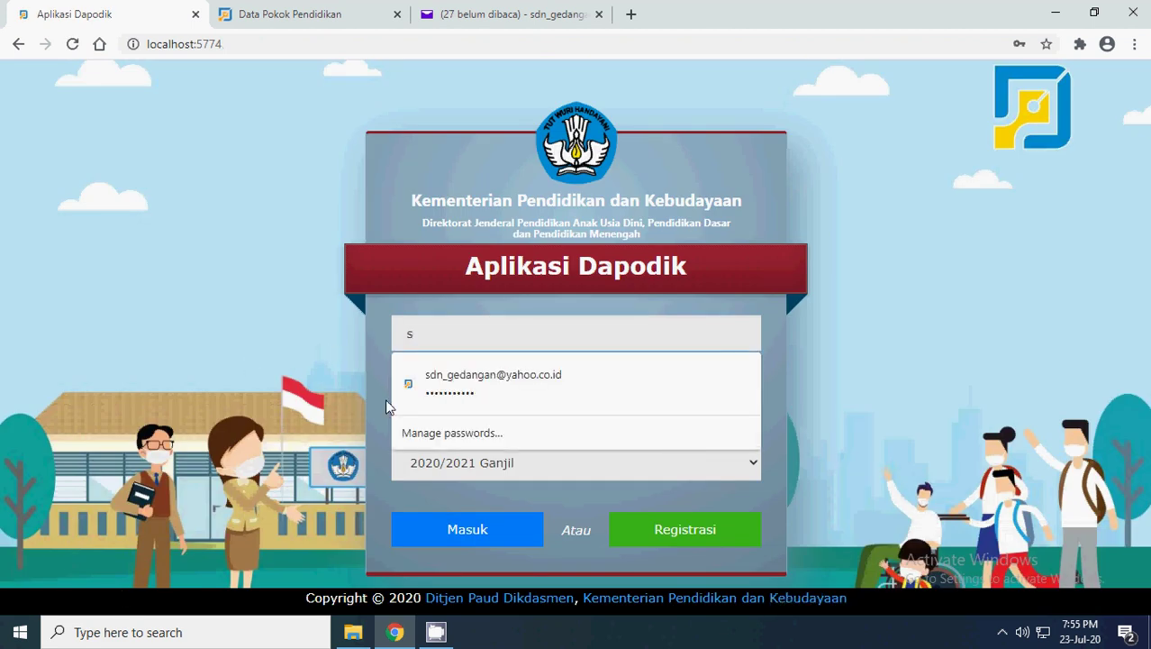
left_click(494, 389)
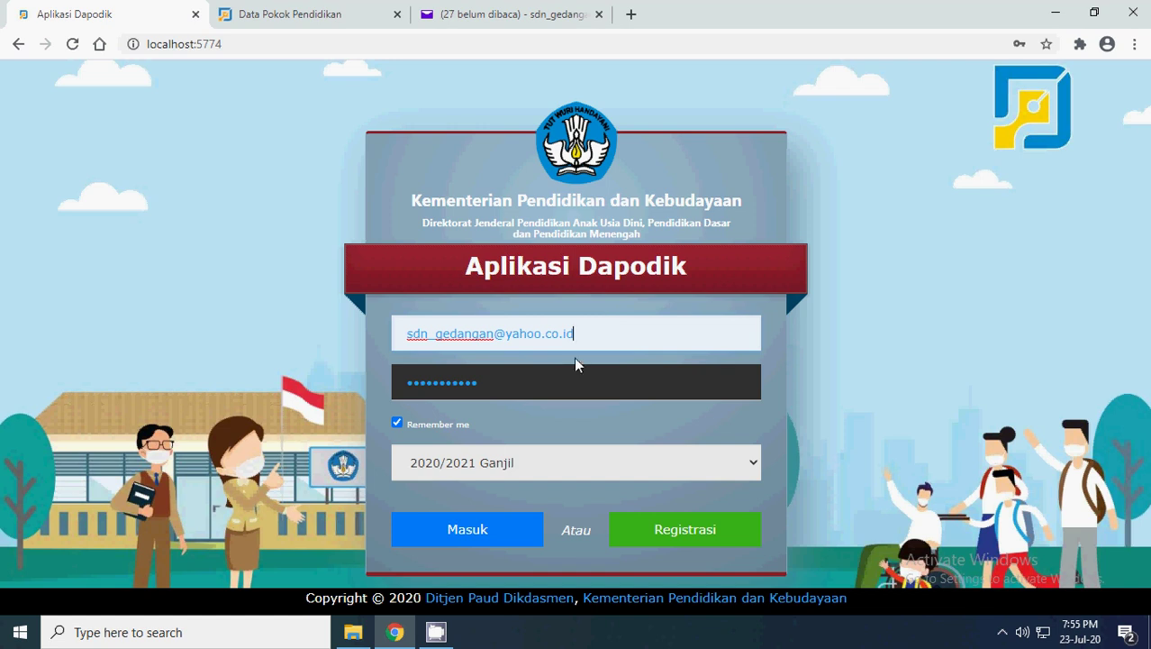
- Open the Dapodik registration form twice, cancelling back to the login page each time
left_click(654, 530)
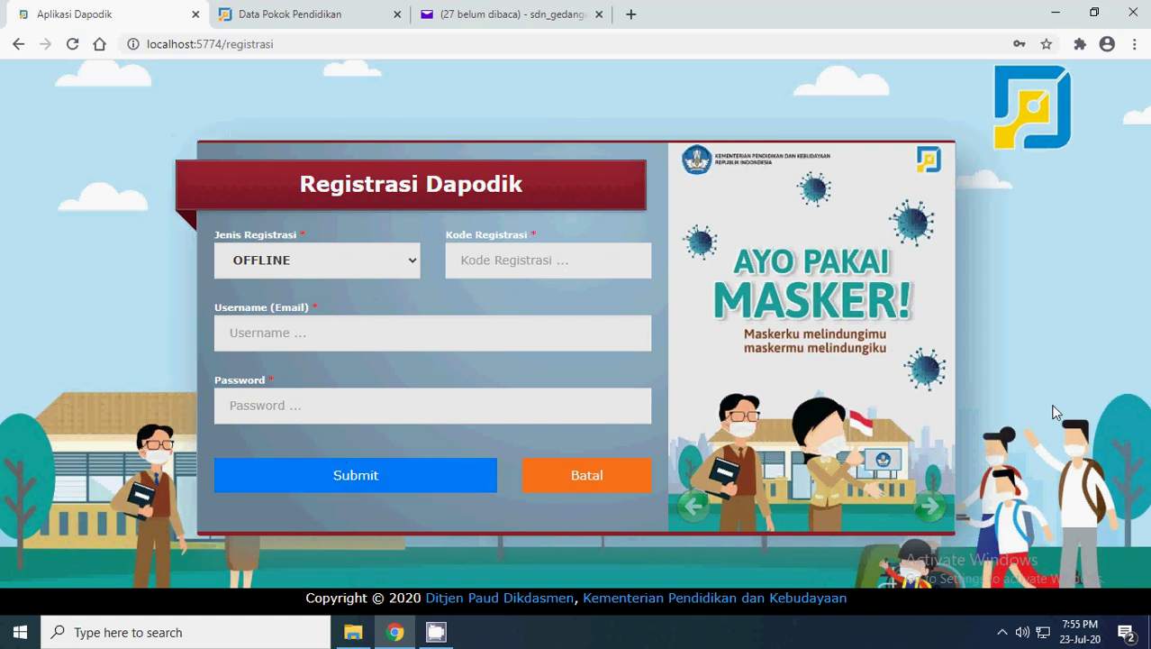
left_click(592, 484)
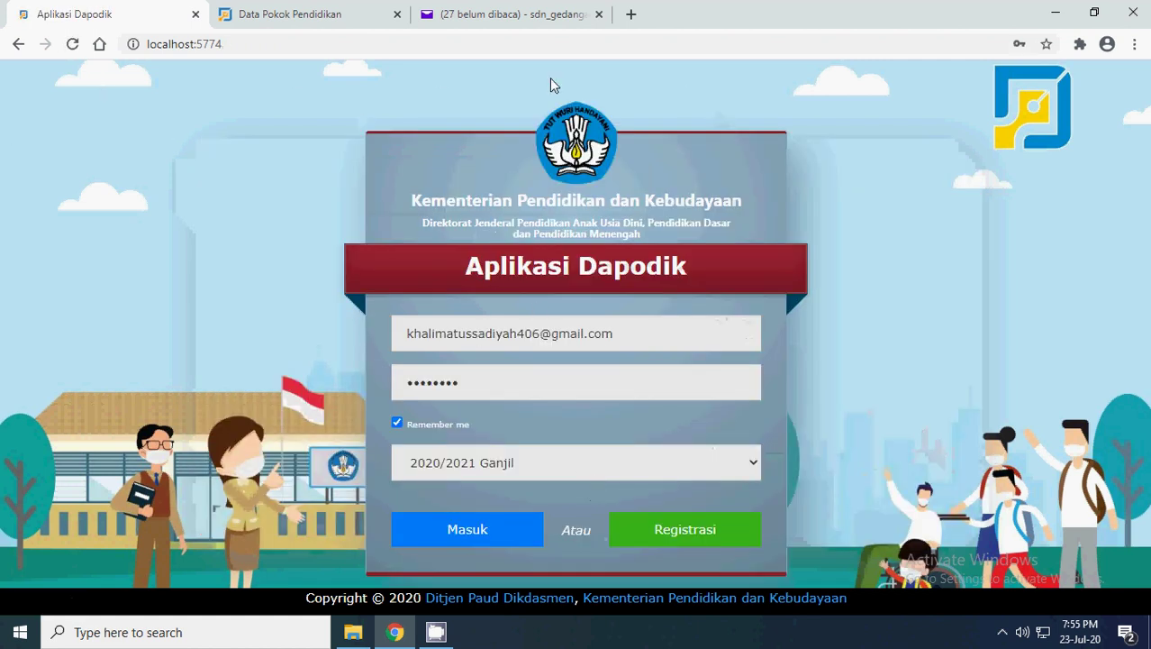
left_click(683, 540)
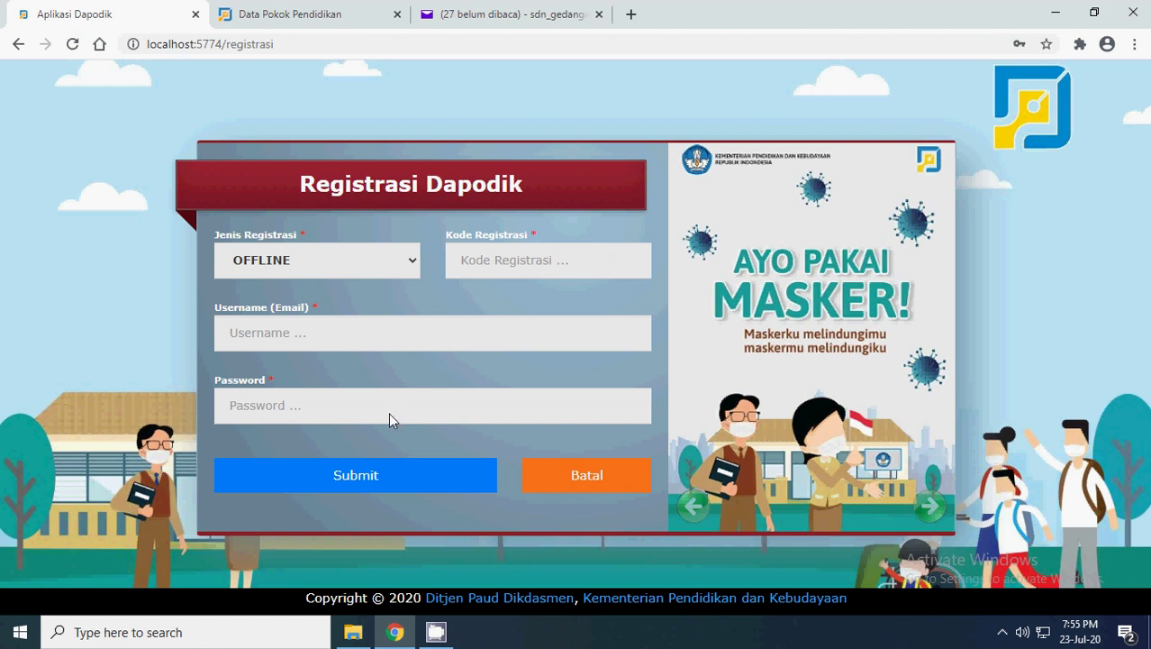
left_click(570, 476)
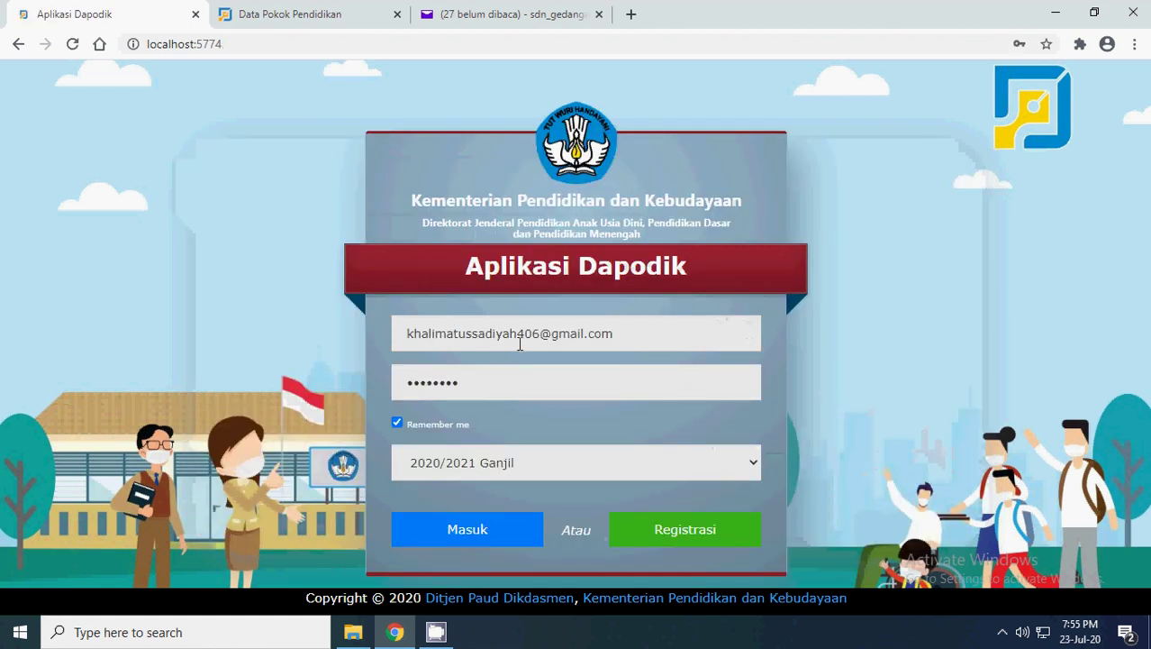
- Pick the saved SD Negeri Gedangan login again and sign in
left_click(663, 334)
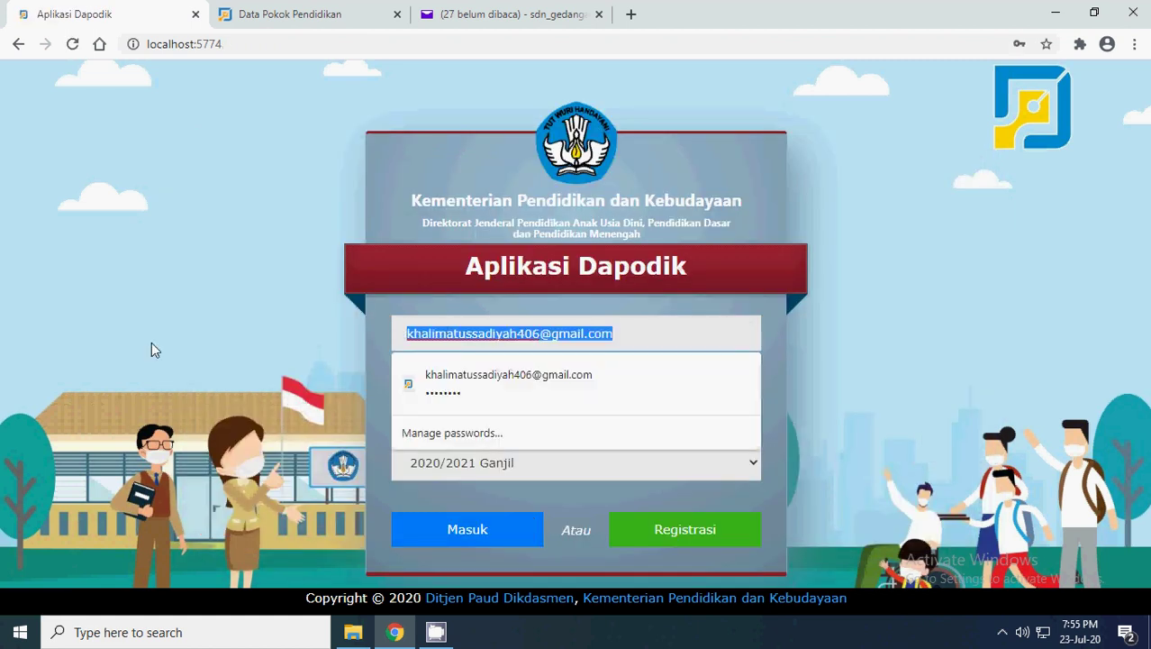
left_click(432, 387)
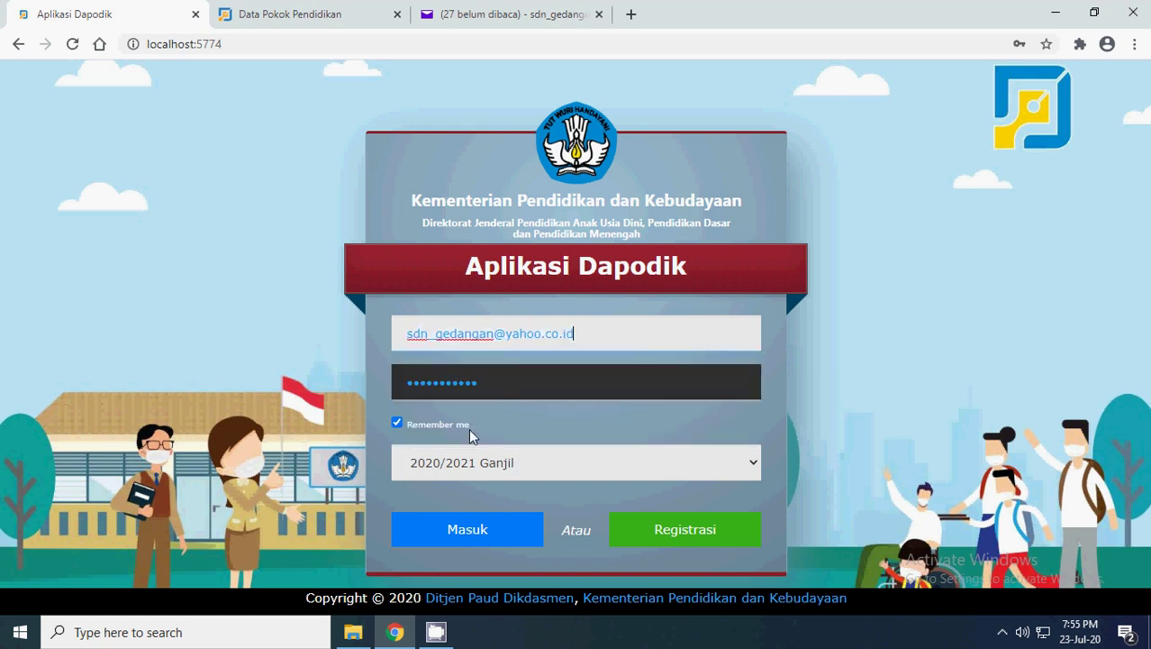
left_click(501, 536)
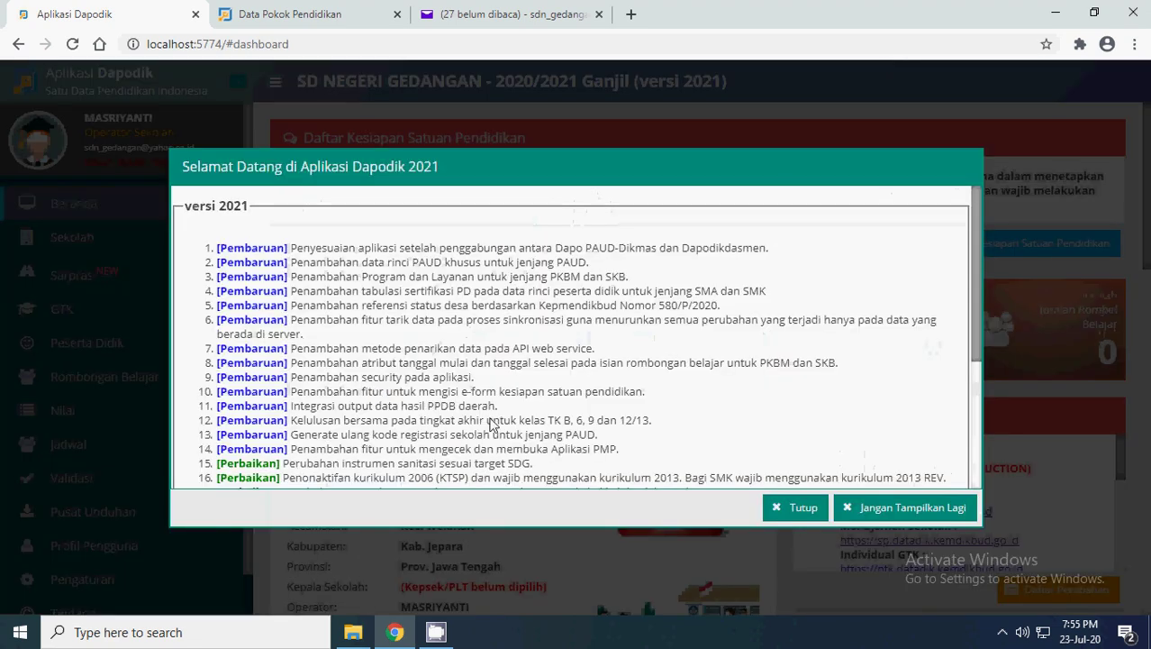
- Close the welcome notes and go to SD Negeri Gedangan's Sekolah page
left_click(796, 512)
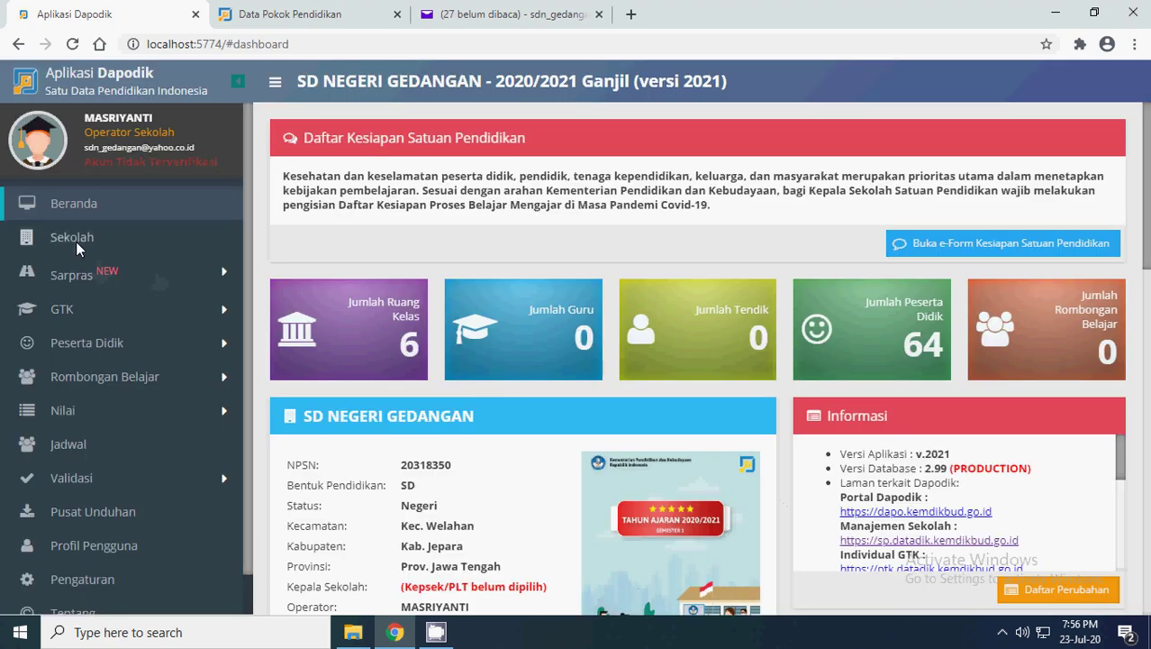
left_click(75, 240)
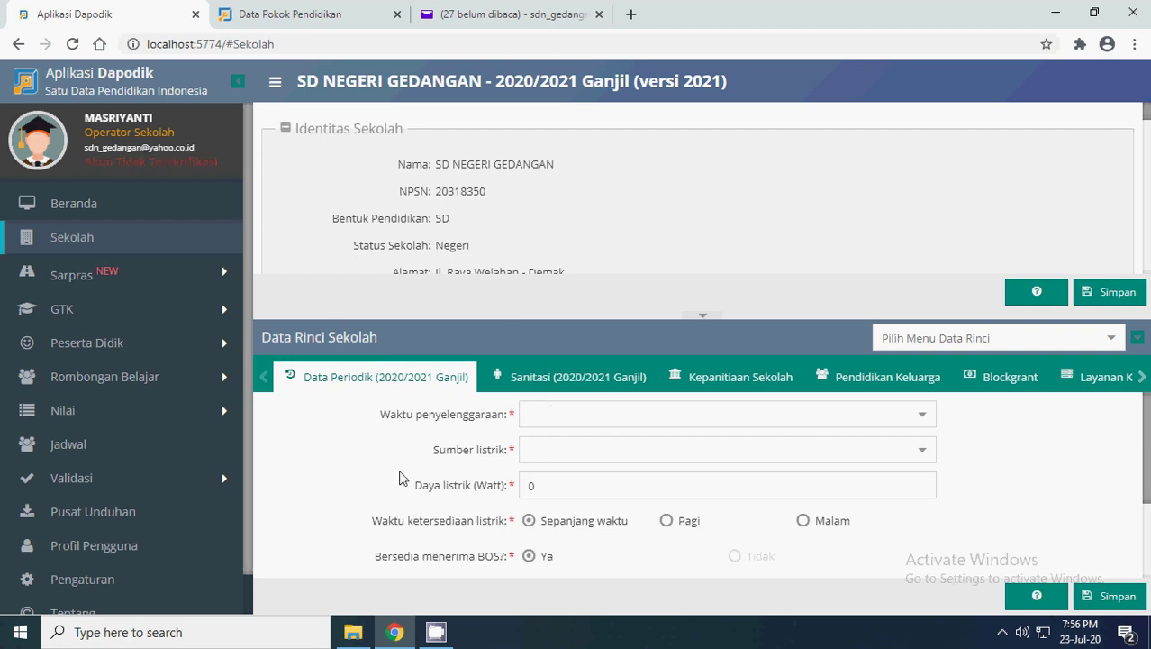
- Scroll the detail tab strip and view the Layanan Khusus, Ekstrakurikuler and Penyelenggara Pondok Pesantren tabs
left_click(1142, 377)
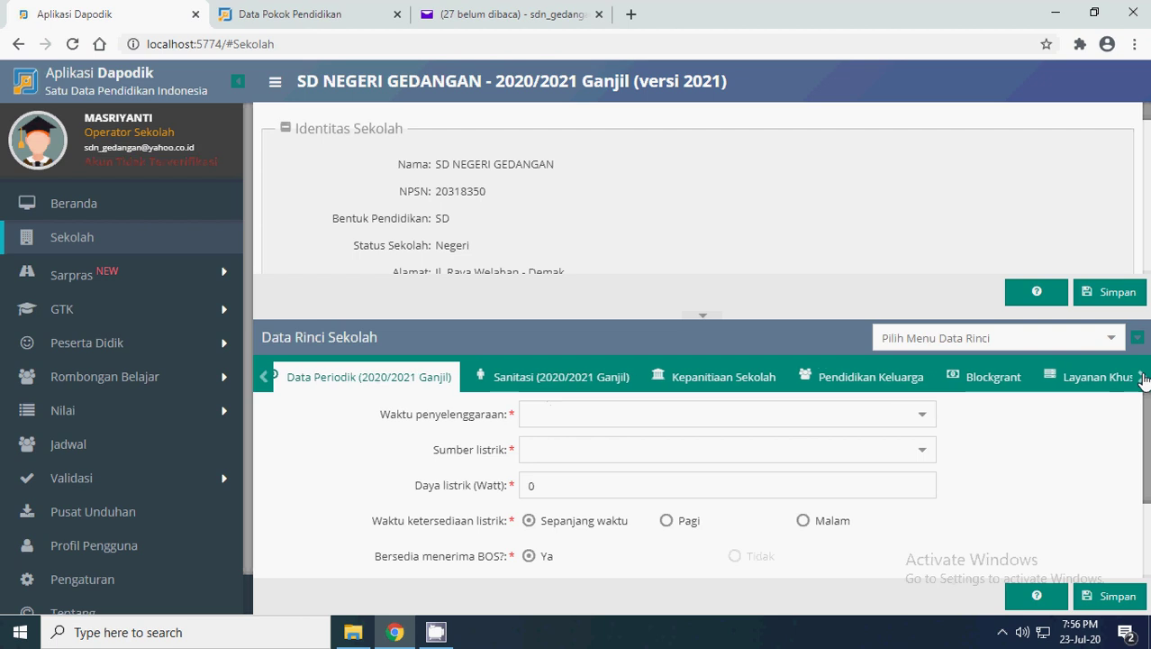
left_click(1141, 377)
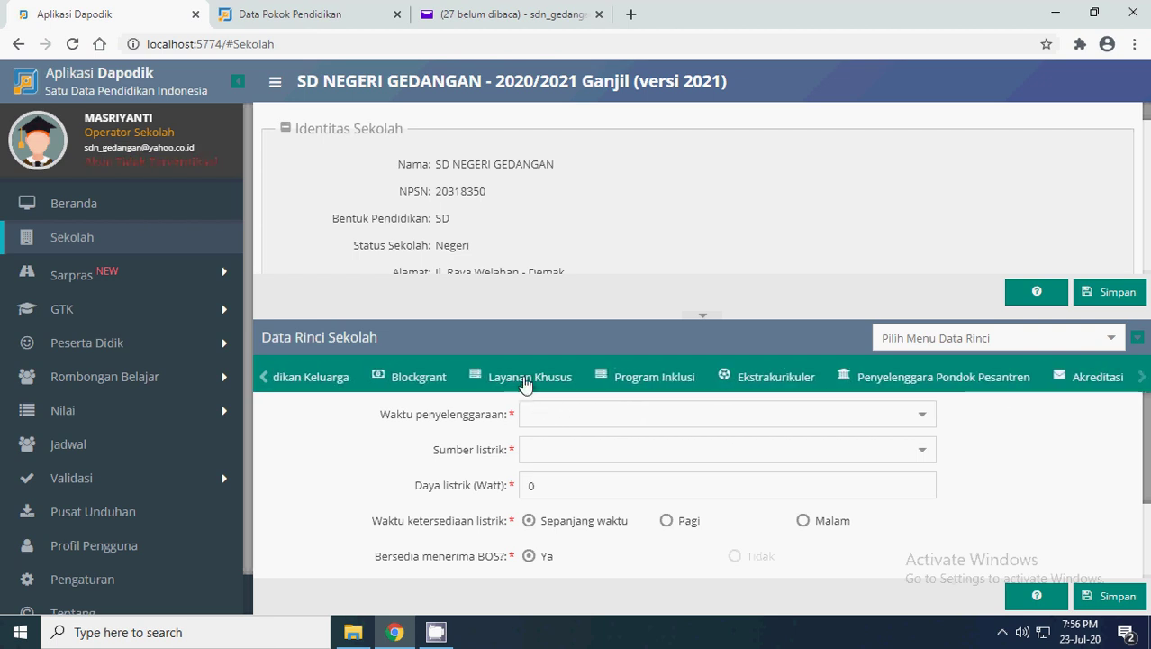
left_click(525, 379)
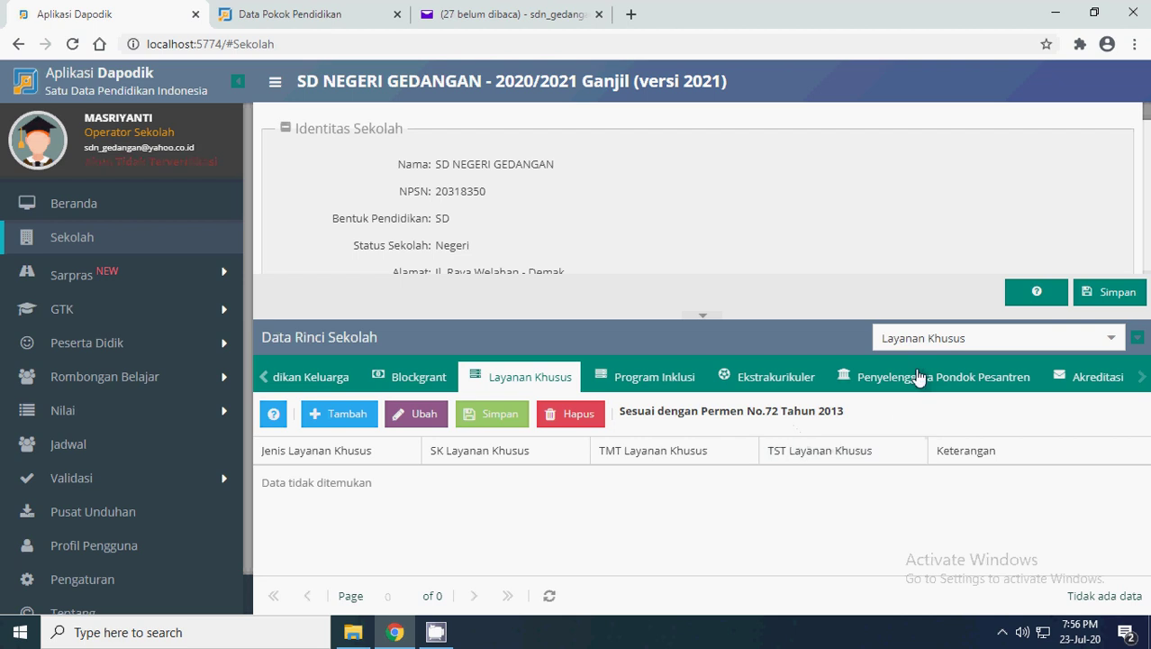
left_click(776, 382)
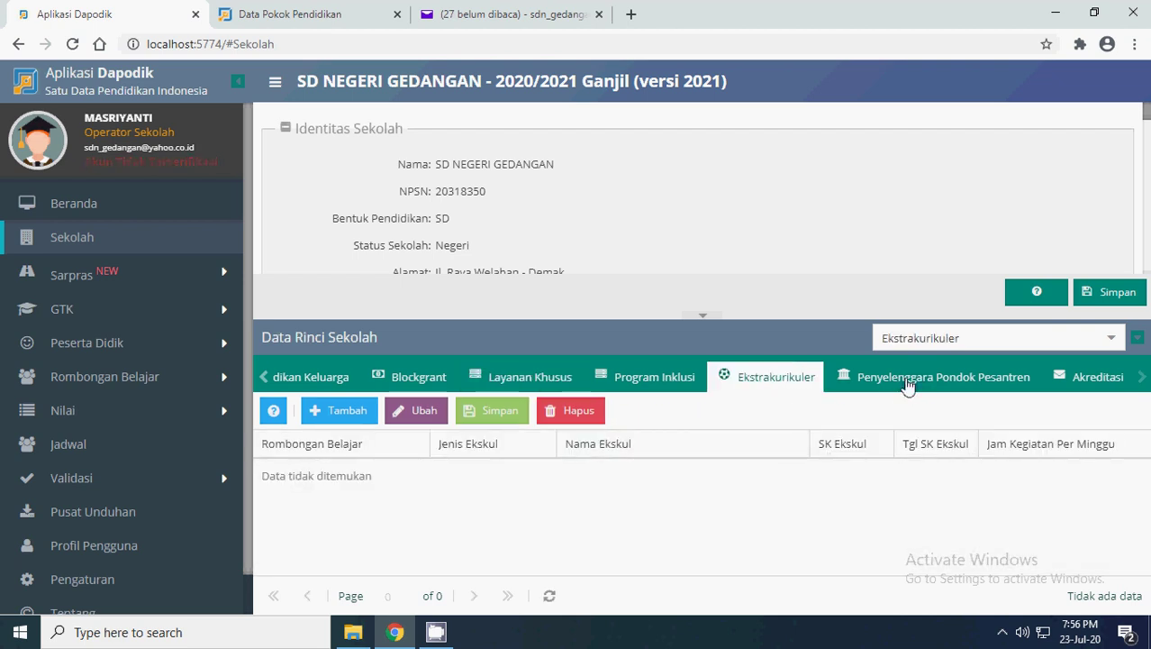
left_click(909, 385)
left_click(784, 382)
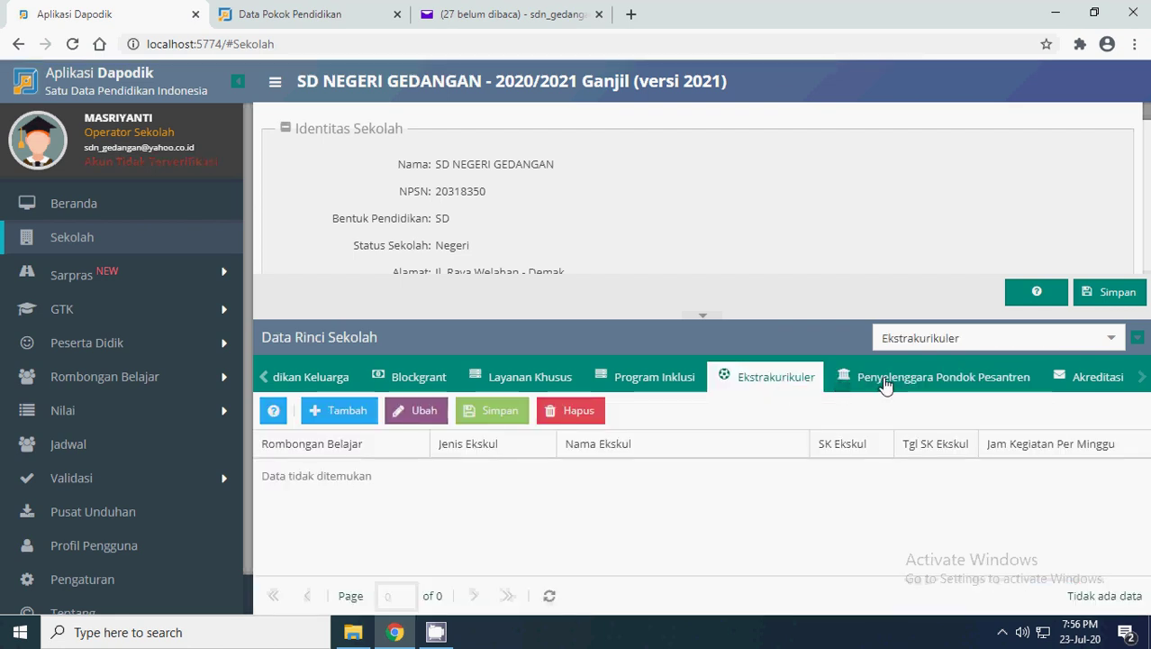
left_click(886, 384)
left_click(774, 384)
- Revisit Layanan Khusus and Pondok Pesantren, then scroll the strip back and open Ekstrakurikuler
left_click(505, 391)
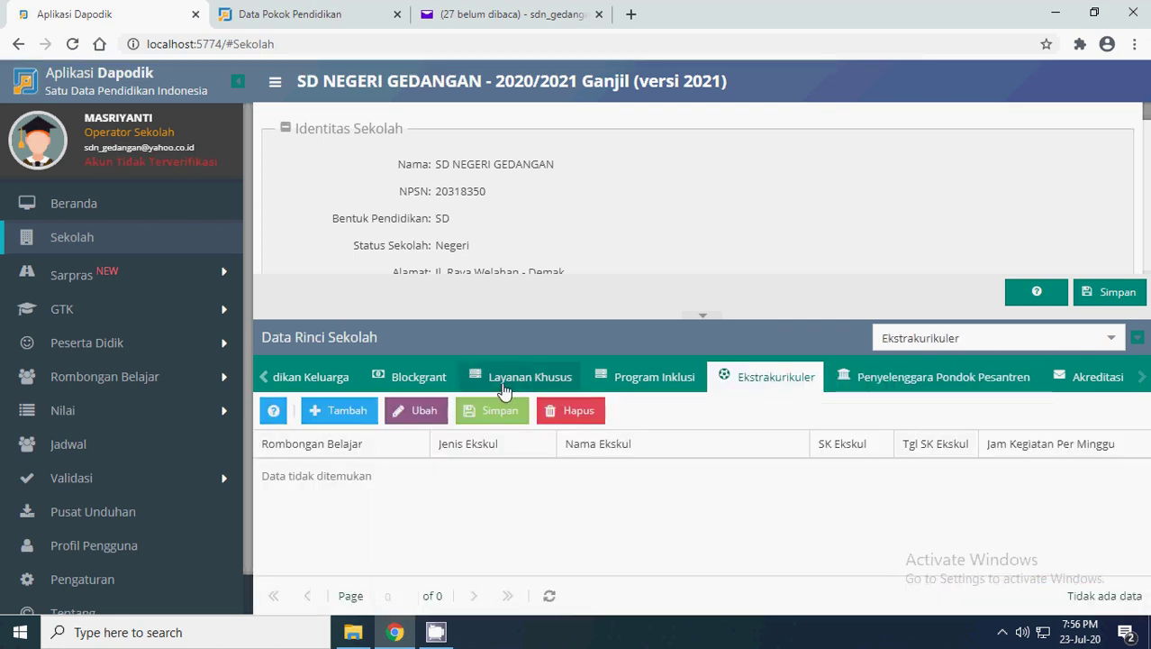
left_click(762, 379)
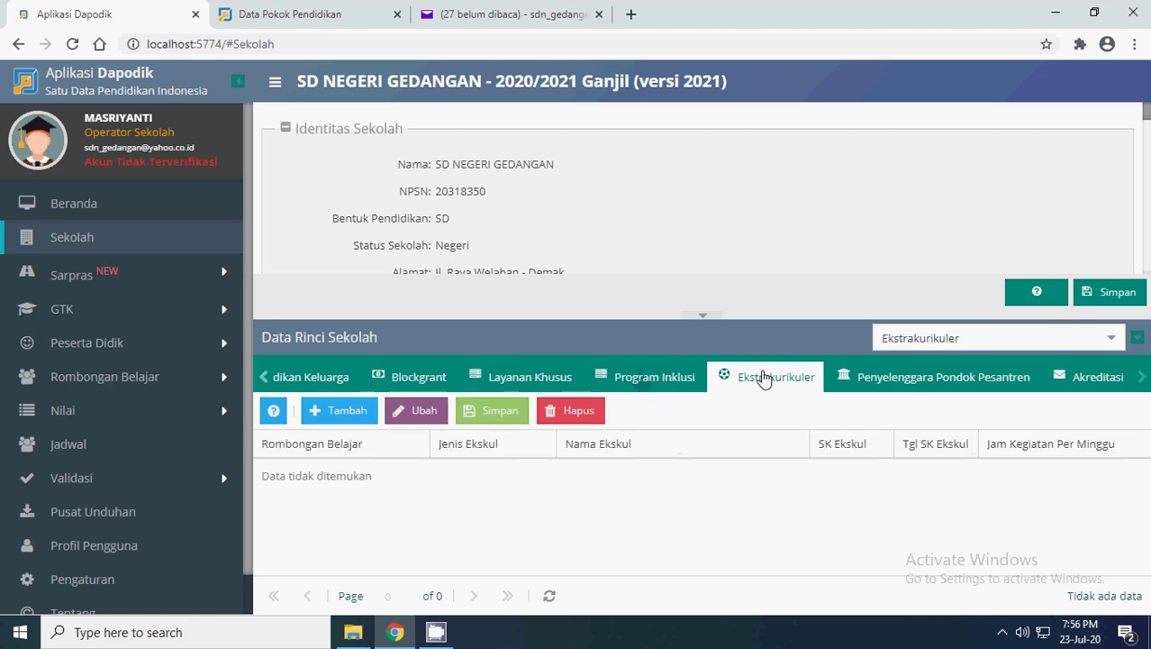
left_click(903, 379)
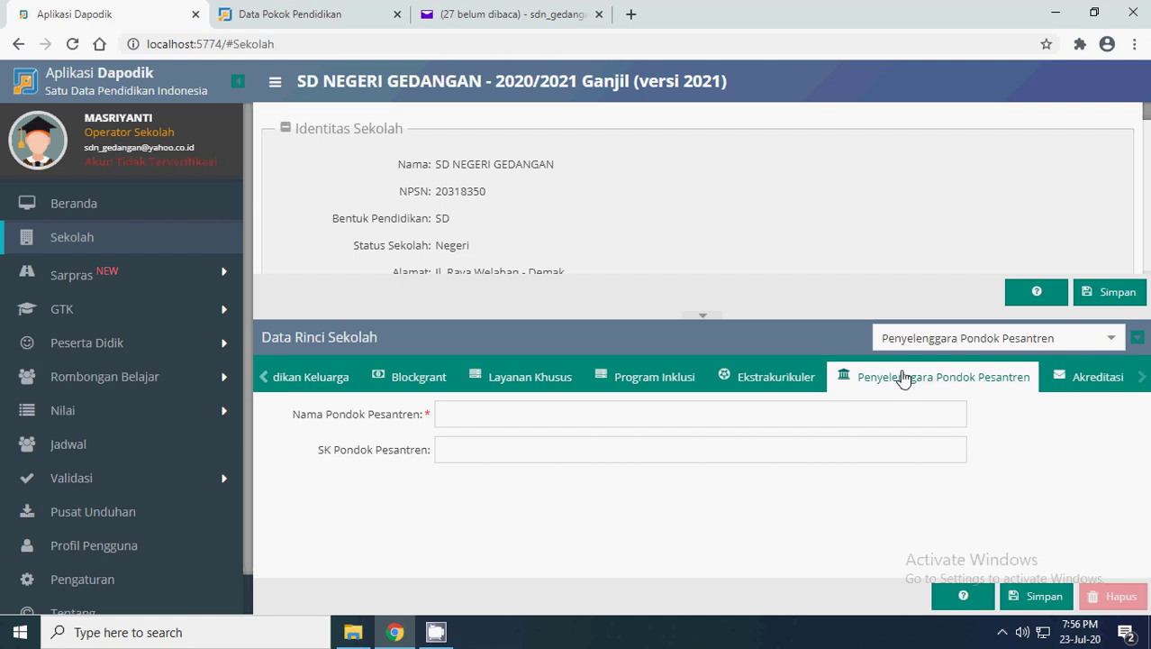
left_click(266, 380)
left_click(266, 379)
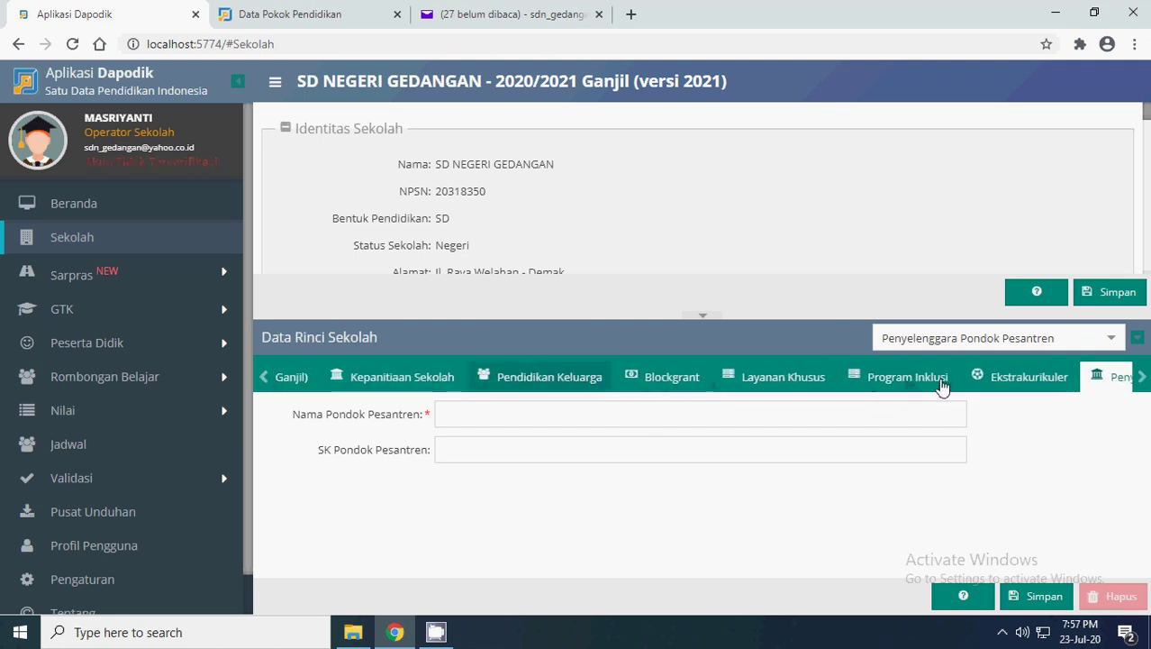
left_click(996, 378)
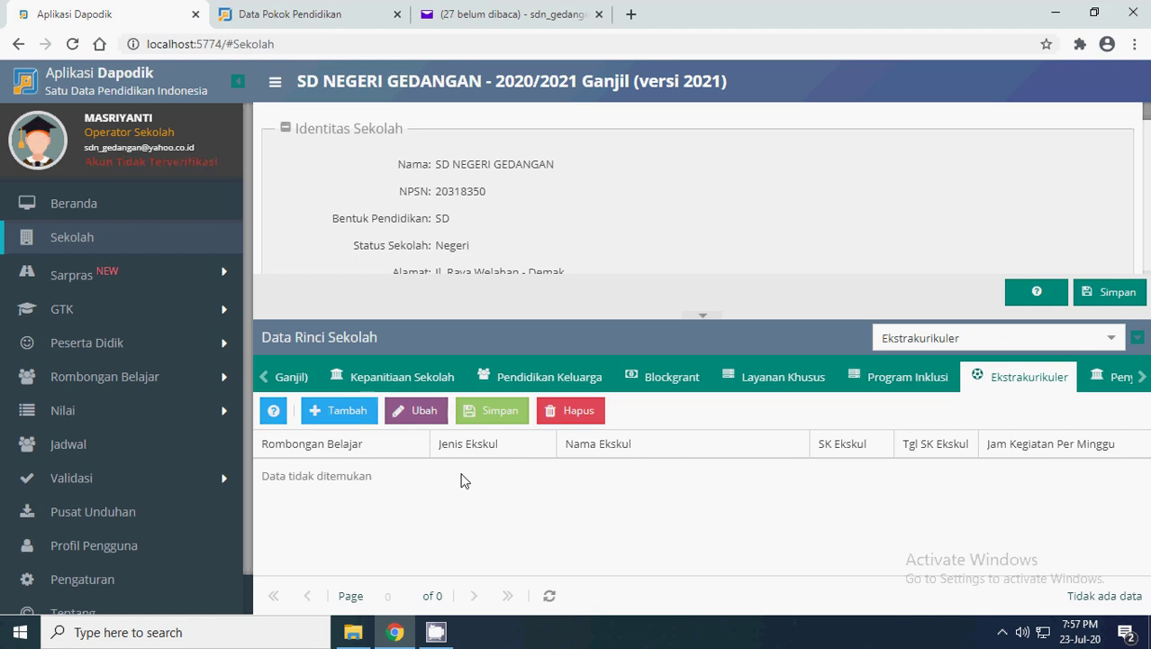
- Add a blank extracurricular entry, check its empty class dropdown, and expand Rombongan Belajar in the sidebar
left_click(340, 410)
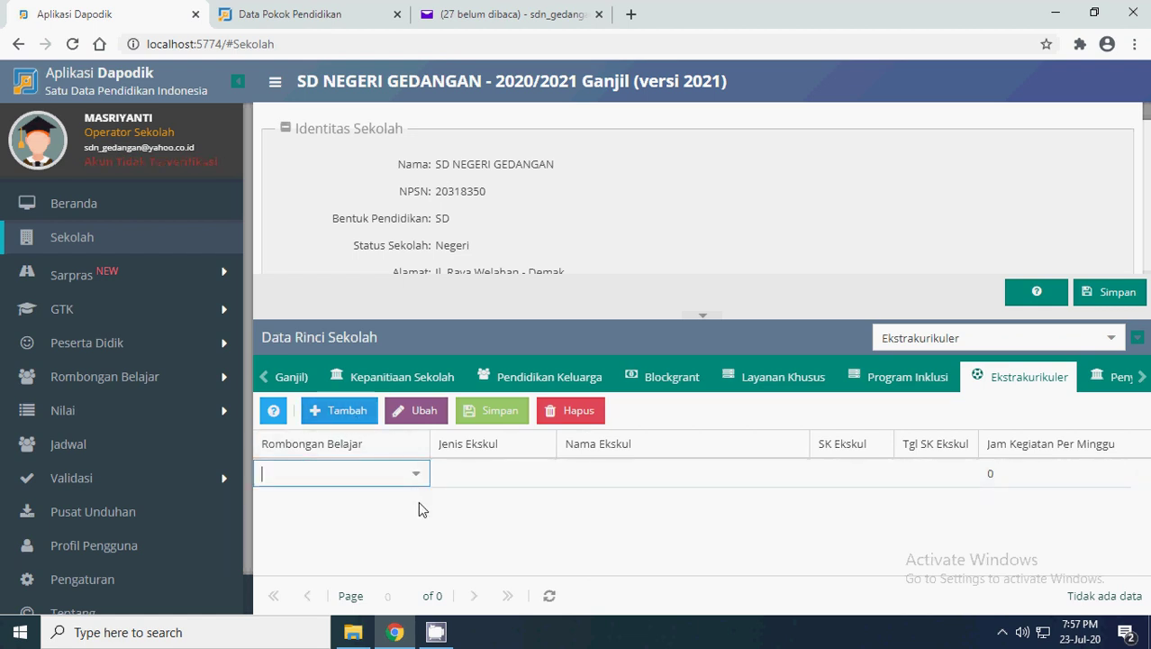
left_click(416, 473)
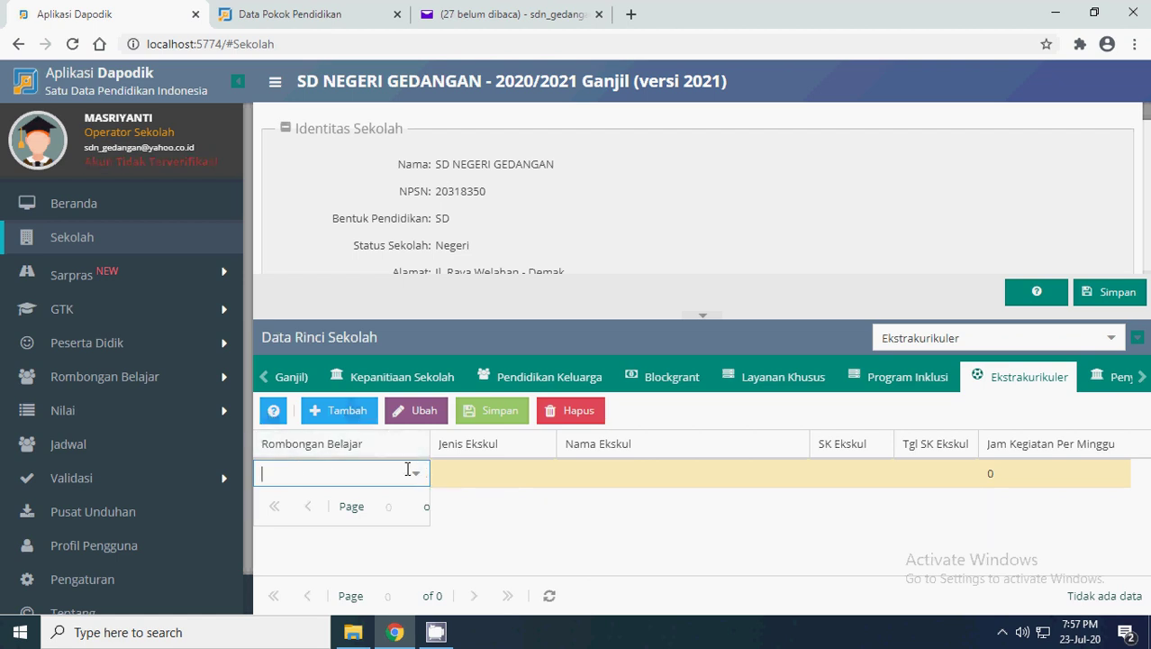
left_click(555, 510)
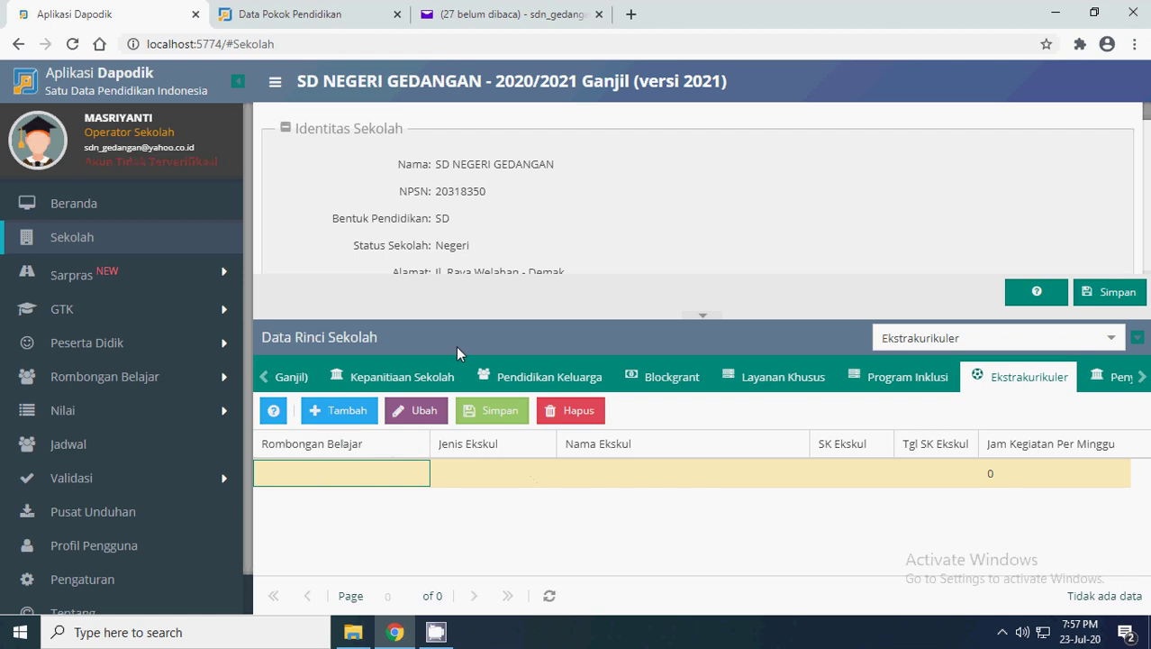
left_click(223, 383)
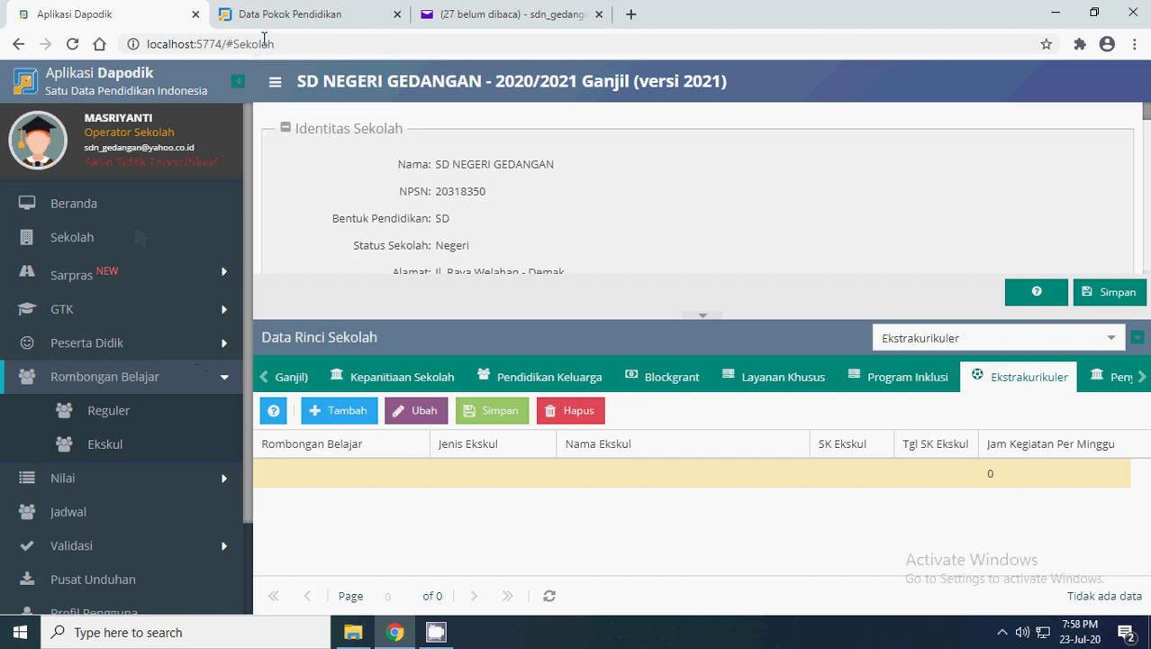
- Check the Data Pokok Pendidikan login tab, then go via Sekolah back to the Beranda dashboard
left_click(278, 14)
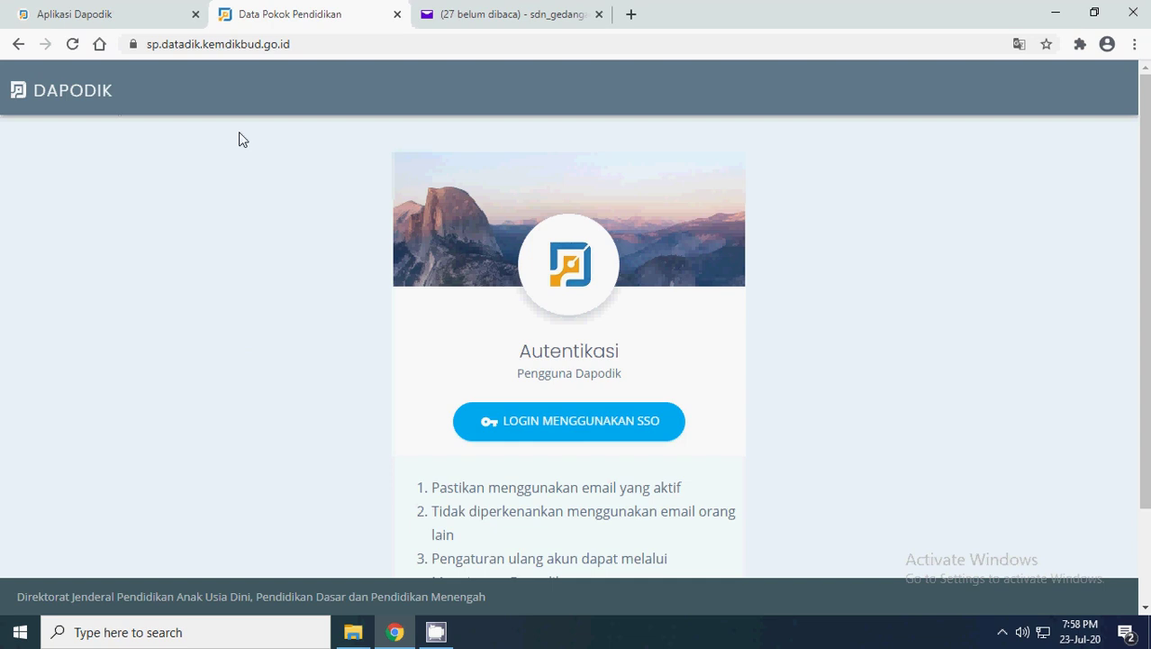
left_click(110, 15)
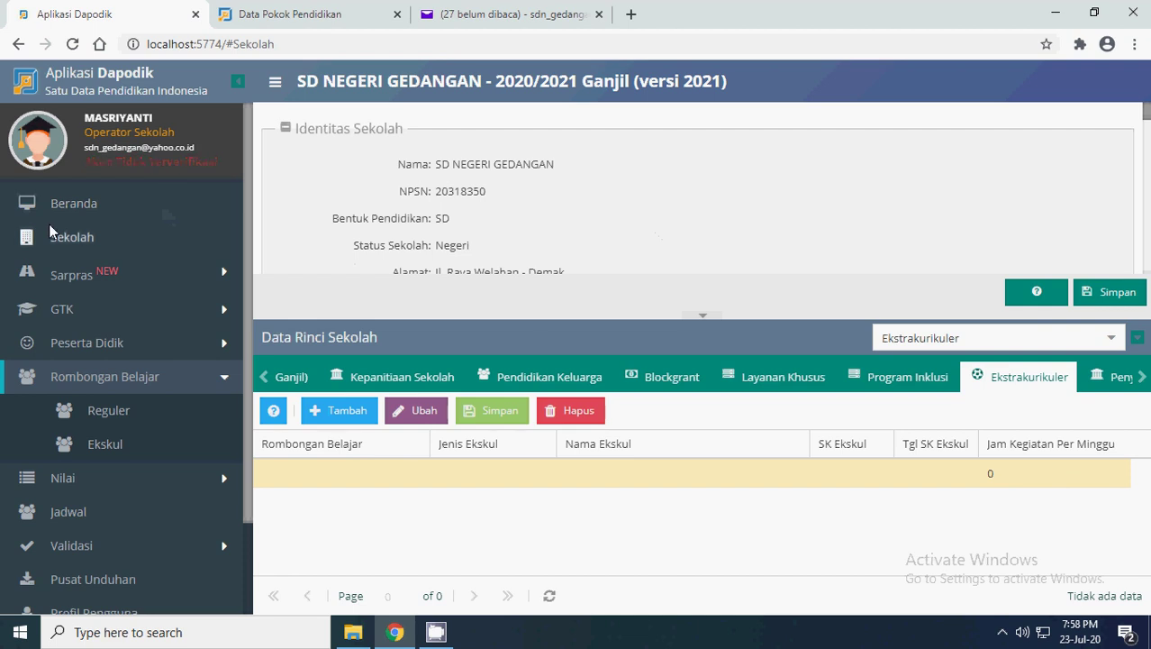
left_click(78, 239)
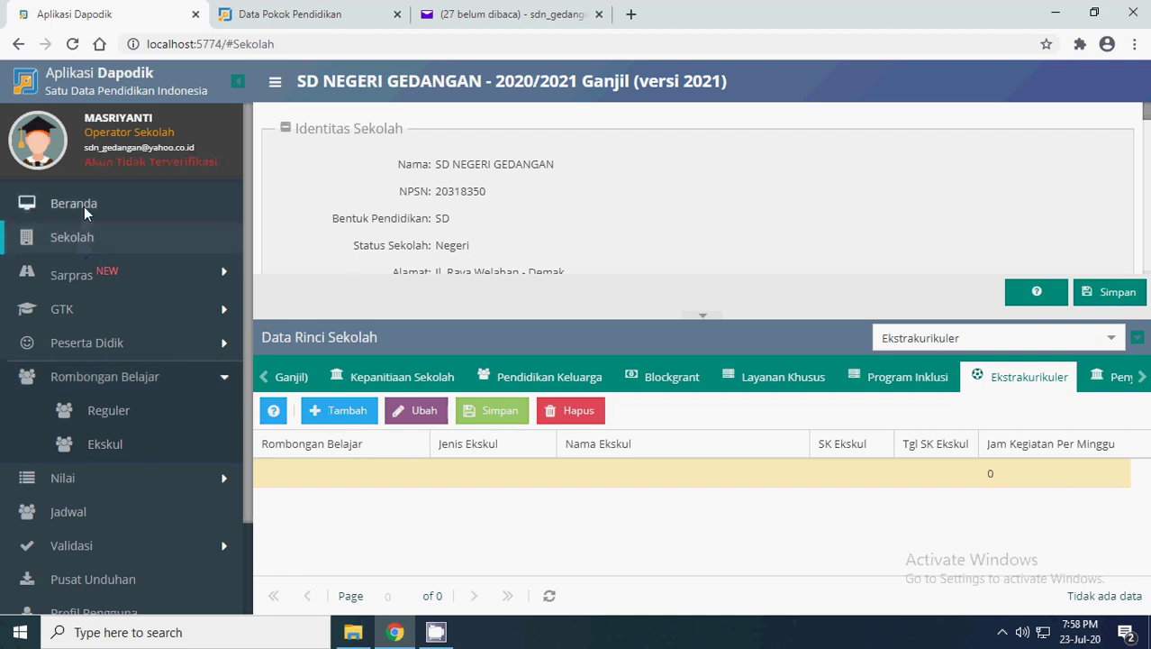
left_click(83, 206)
- Glance at the login tab again and review the dashboard showing 6 classrooms, 64 students, 0 teachers
left_click(288, 18)
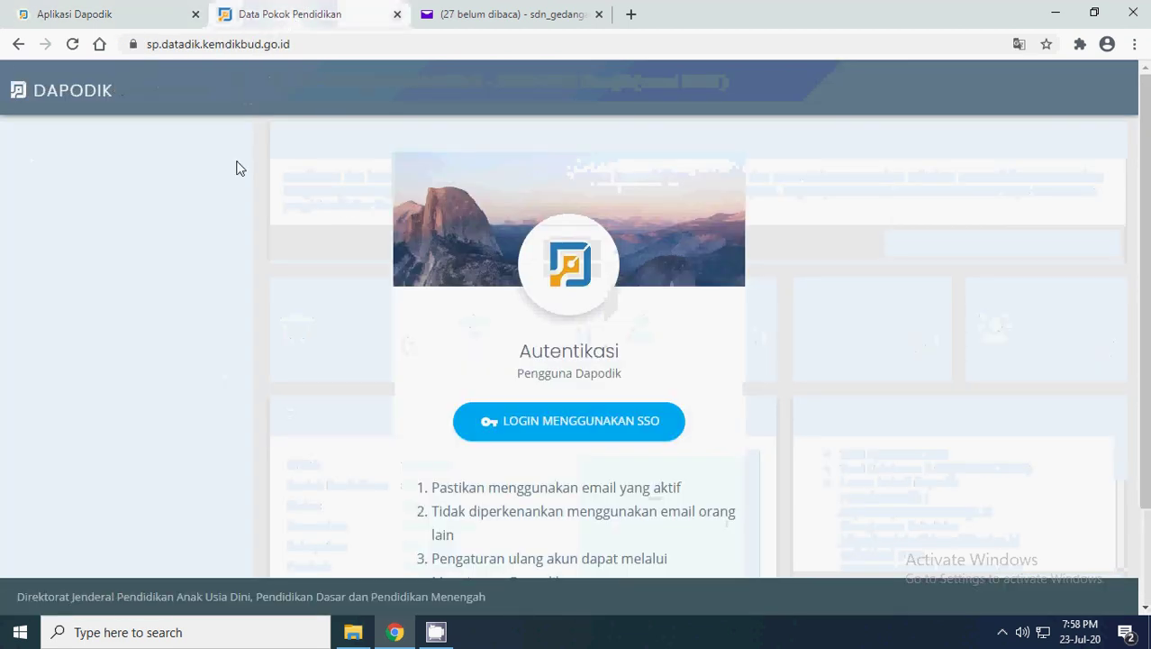
left_click(113, 20)
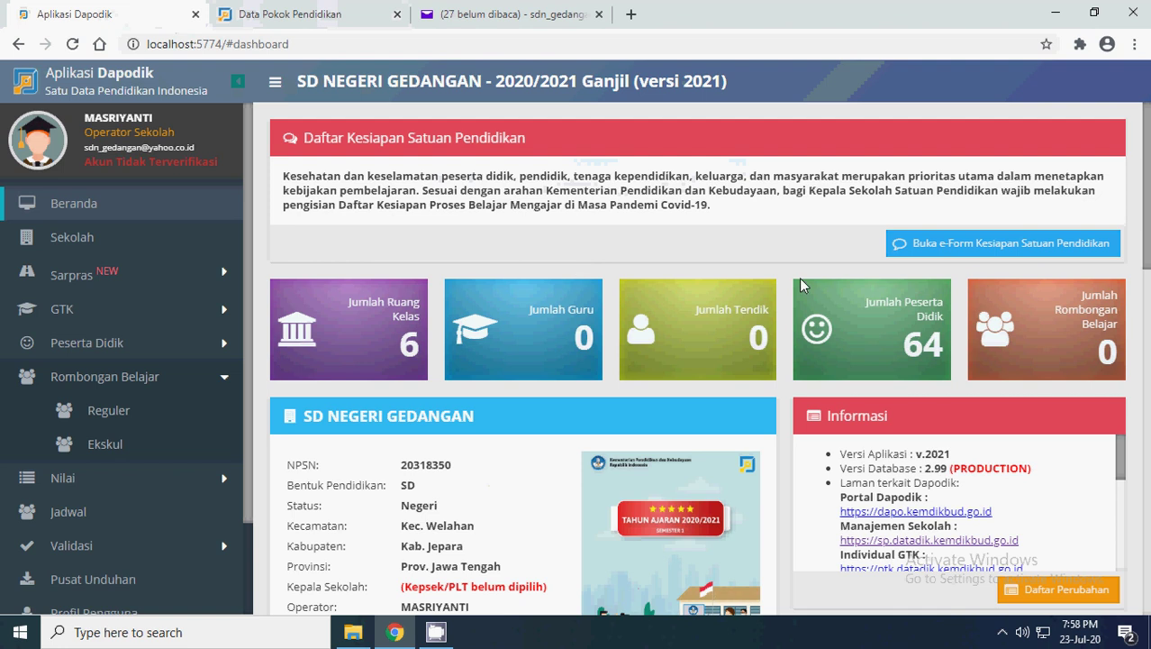
scroll(179, 444, "down", 2)
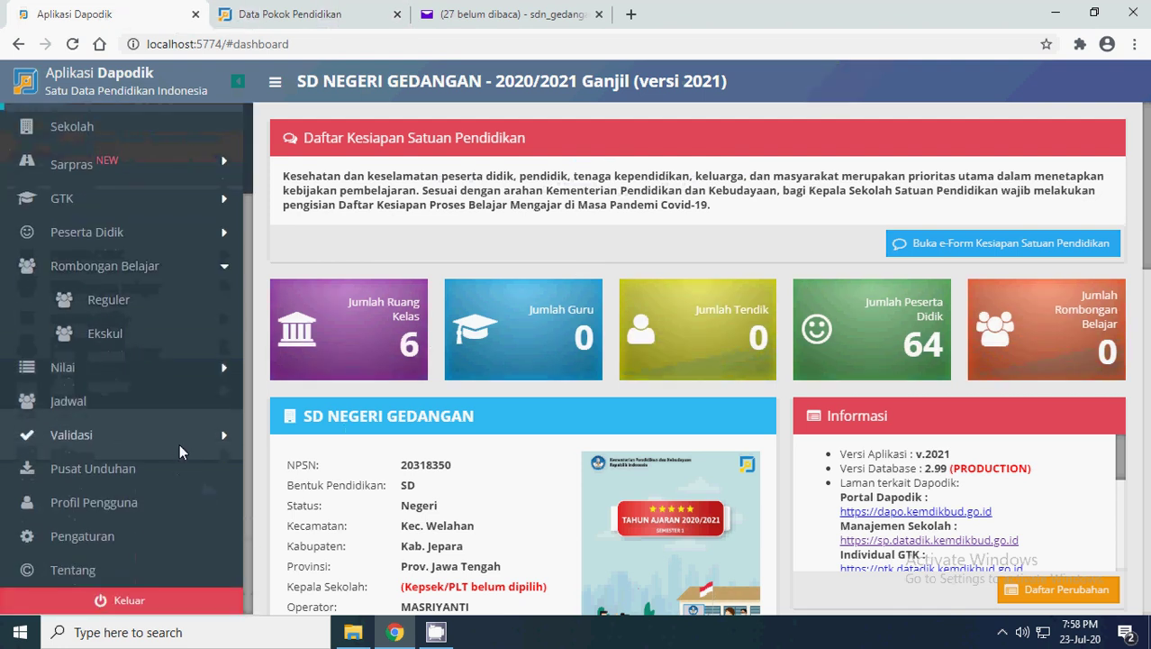
scroll(180, 443, "up", 2)
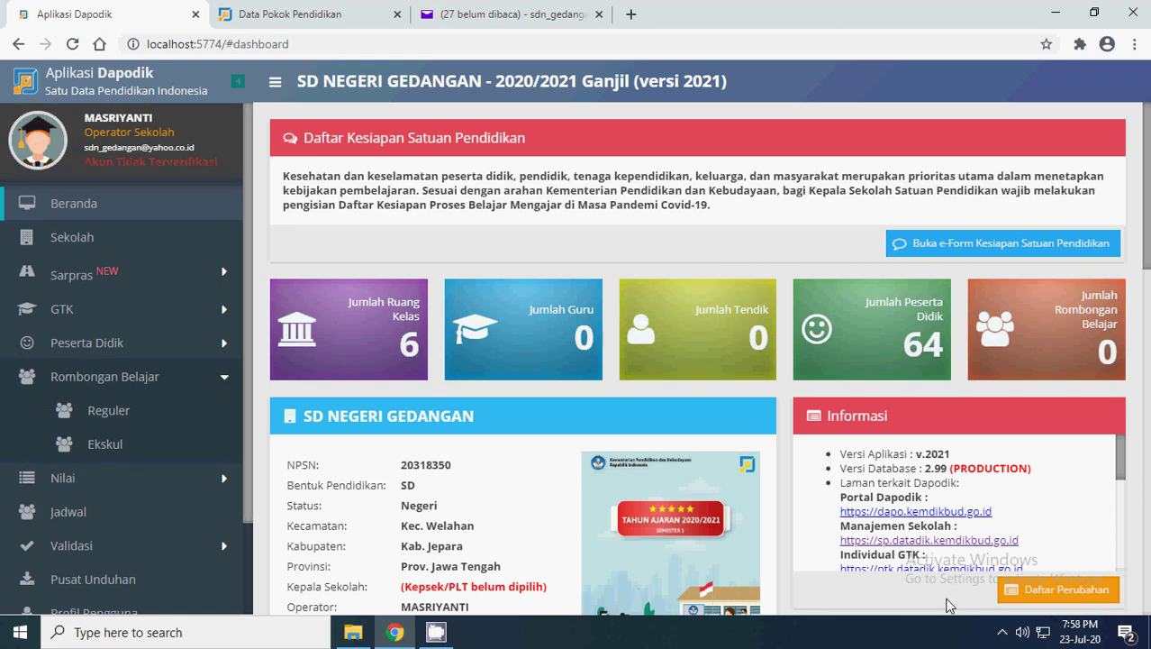
left_click(1003, 633)
left_click(968, 598)
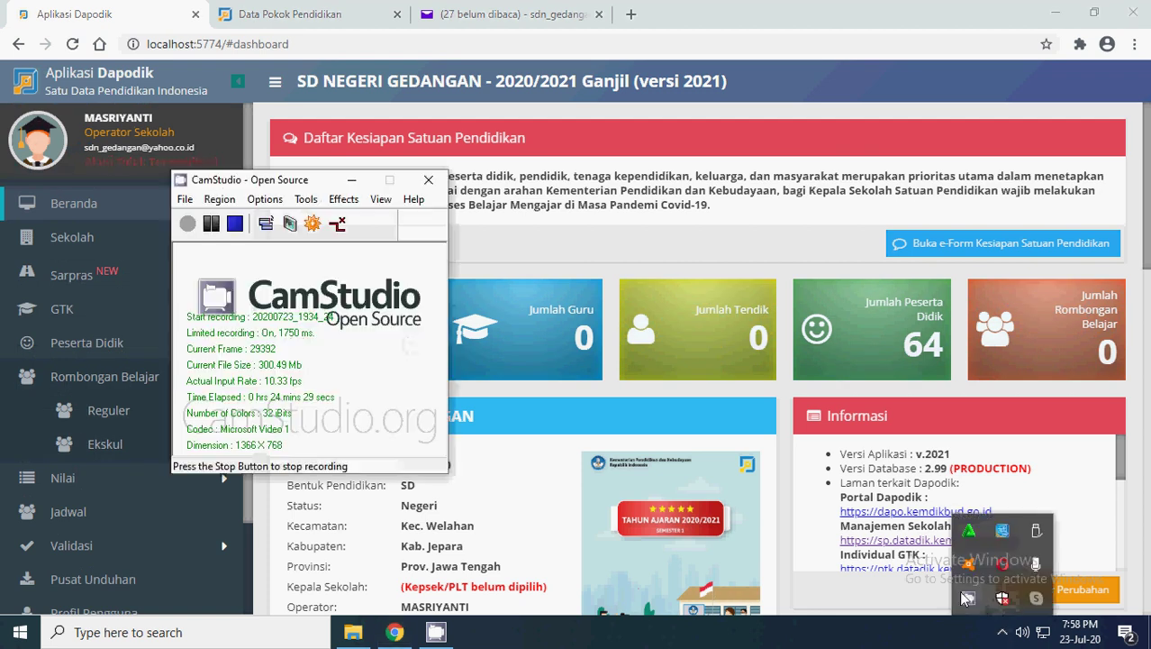